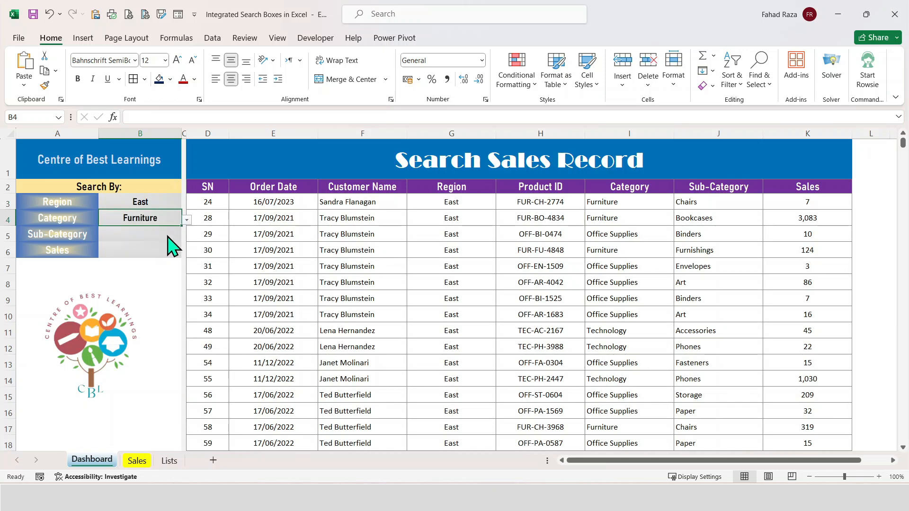
Set the Sub-Category search criterion in B5 to Chairs.
{"action": "left_click", "coordinate": [178, 235]}
{"action": "left_click", "coordinate": [187, 236]}
{"action": "left_click", "coordinate": [154, 251]}
Enter 200 as the Sales search criterion in B6, and replace it with 300.
{"action": "left_click", "coordinate": [154, 251]}
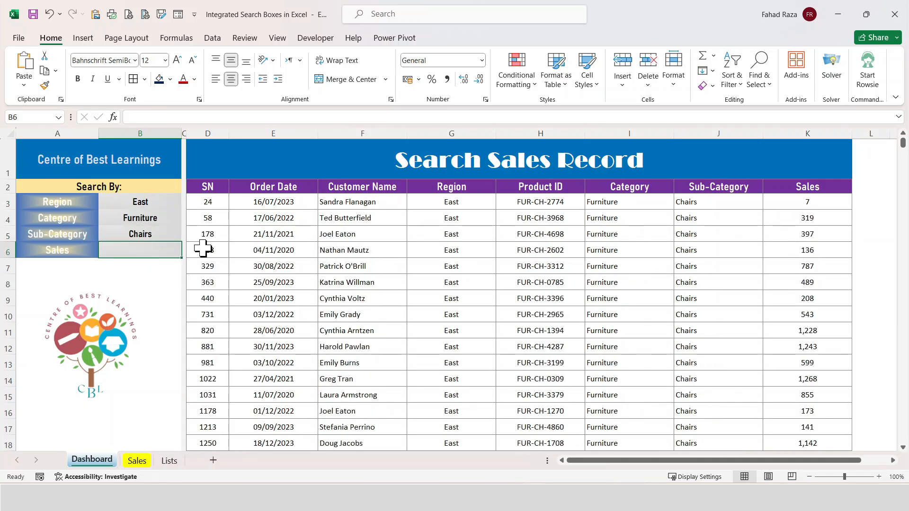
{"action": "type", "text": "200"}
{"action": "key", "text": "Return"}
{"action": "key", "text": "Up"}
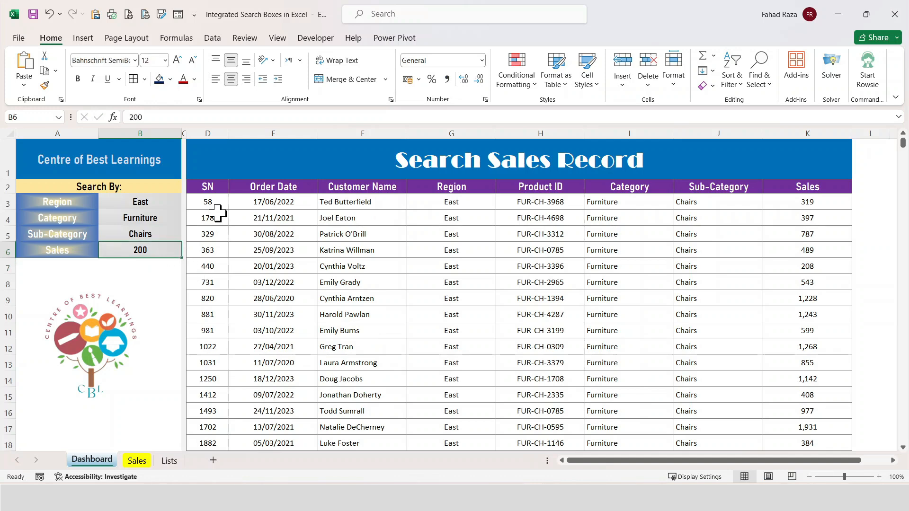
{"action": "type", "text": "300"}
{"action": "key", "text": "Return"}
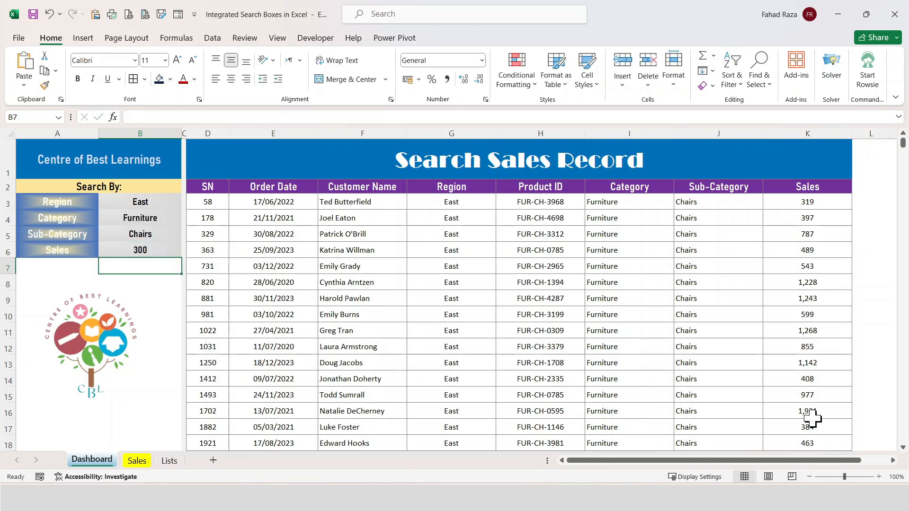
Set the Region search criterion to West and the Category criterion to Office Supplies.
{"action": "left_click", "coordinate": [106, 205]}
{"action": "left_click", "coordinate": [185, 203]}
{"action": "left_click", "coordinate": [142, 233]}
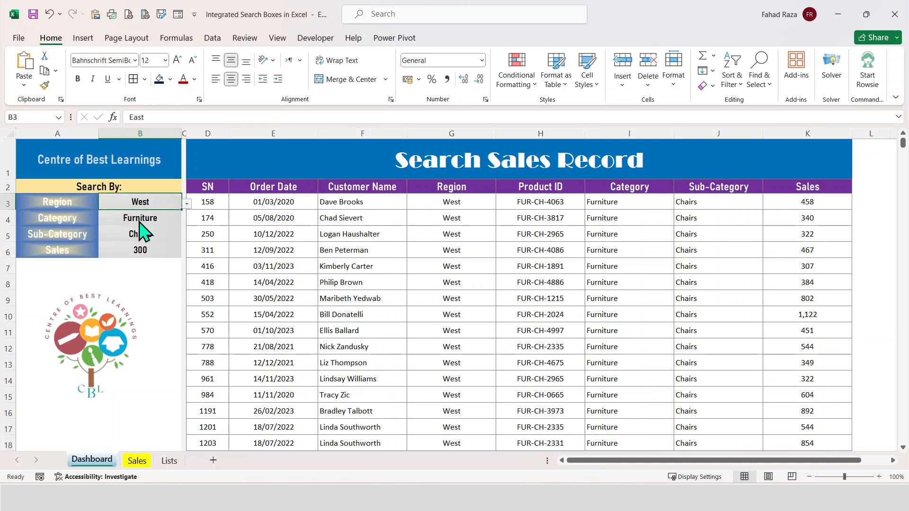
{"action": "left_click", "coordinate": [156, 219]}
{"action": "left_click", "coordinate": [188, 220]}
{"action": "left_click", "coordinate": [162, 249]}
Set the Sub-Category search criterion in B5 to Binders.
{"action": "left_click", "coordinate": [171, 234]}
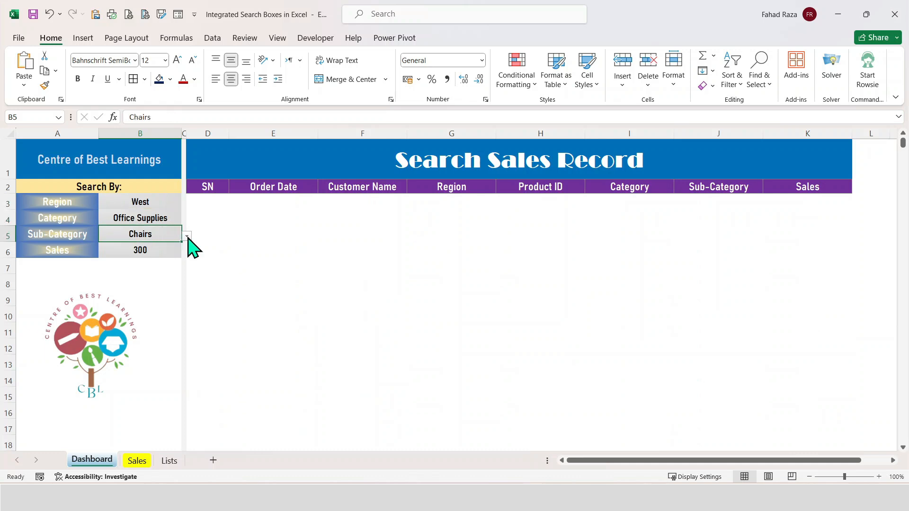
{"action": "left_click", "coordinate": [187, 236]}
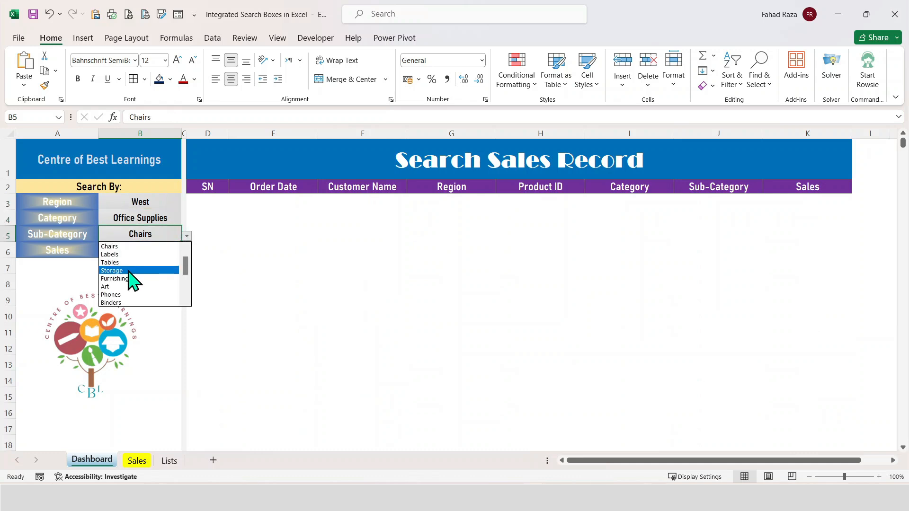
{"action": "left_click", "coordinate": [124, 302]}
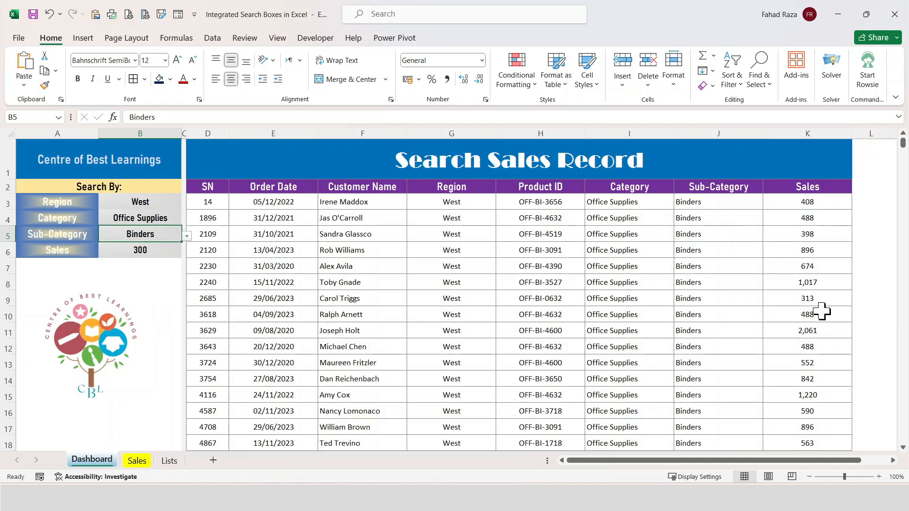
{"action": "left_click", "coordinate": [147, 255]}
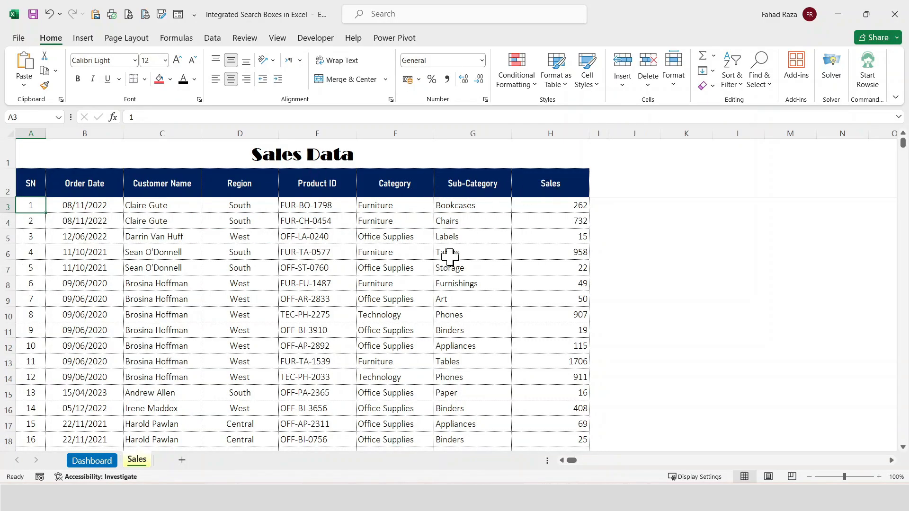
Copy the table headings A2:H2 from the Sales sheet and paste them as values at D2 on the blank Dashboard sheet.
{"action": "left_click", "coordinate": [97, 461]}
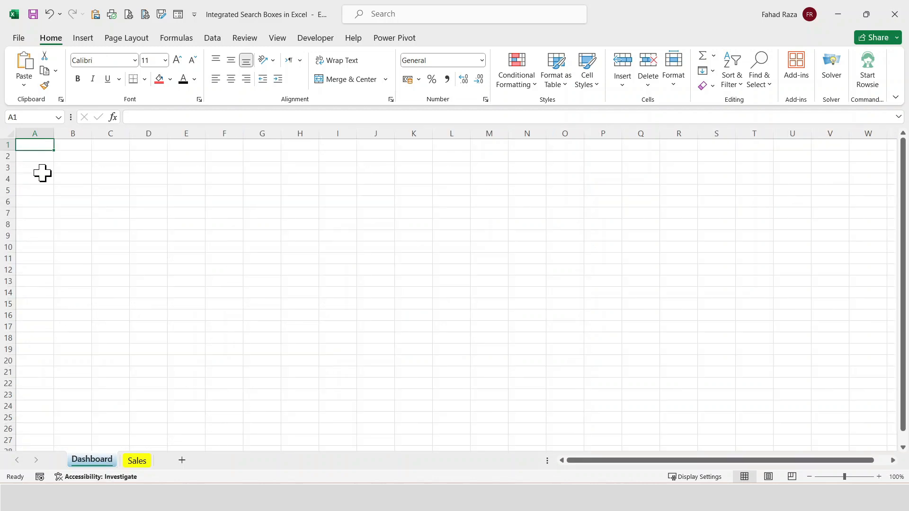
{"action": "left_click_drag", "start_coordinate": [31, 183], "coordinate": [544, 184]}
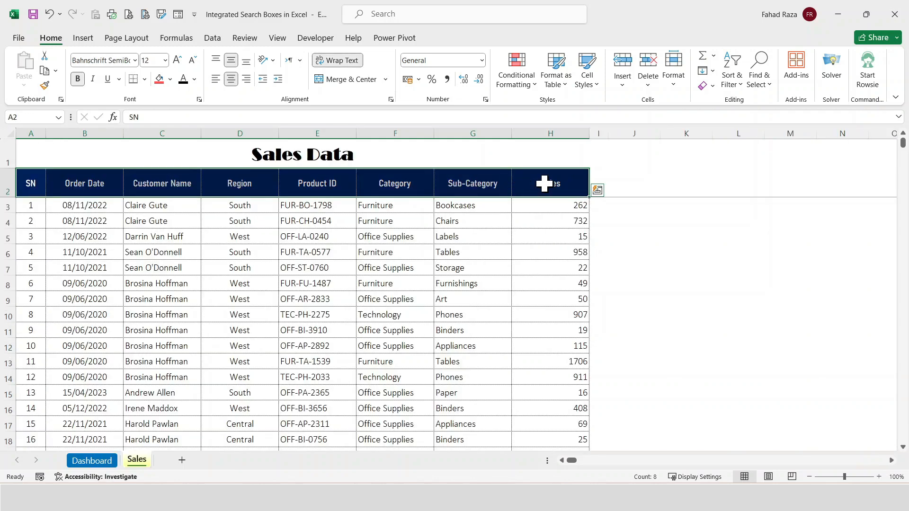
{"action": "right_click", "coordinate": [545, 184]}
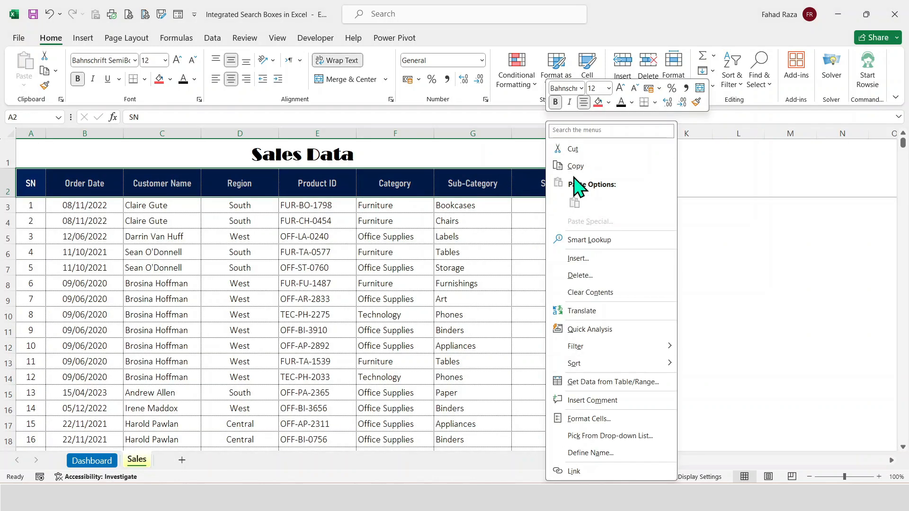
{"action": "left_click", "coordinate": [574, 165]}
{"action": "left_click", "coordinate": [100, 462]}
{"action": "right_click", "coordinate": [154, 156]}
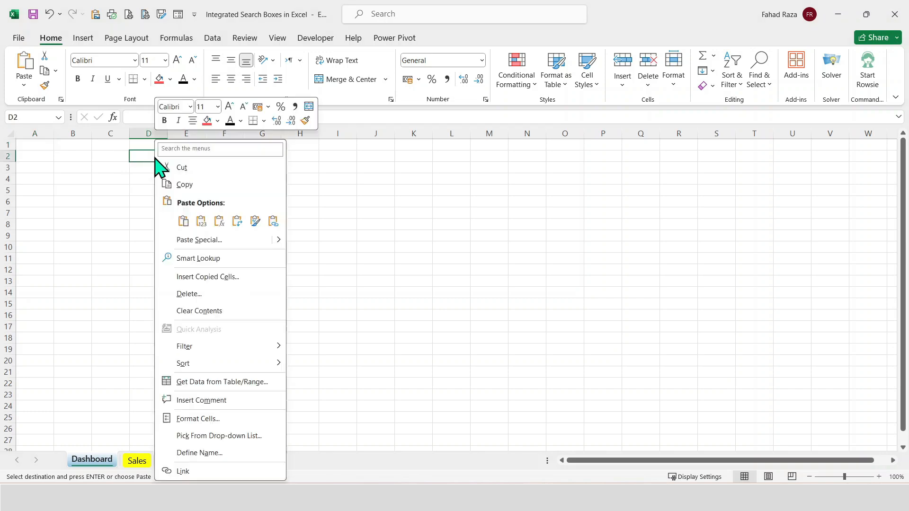
{"action": "left_click", "coordinate": [201, 221]}
{"action": "left_click", "coordinate": [392, 178]}
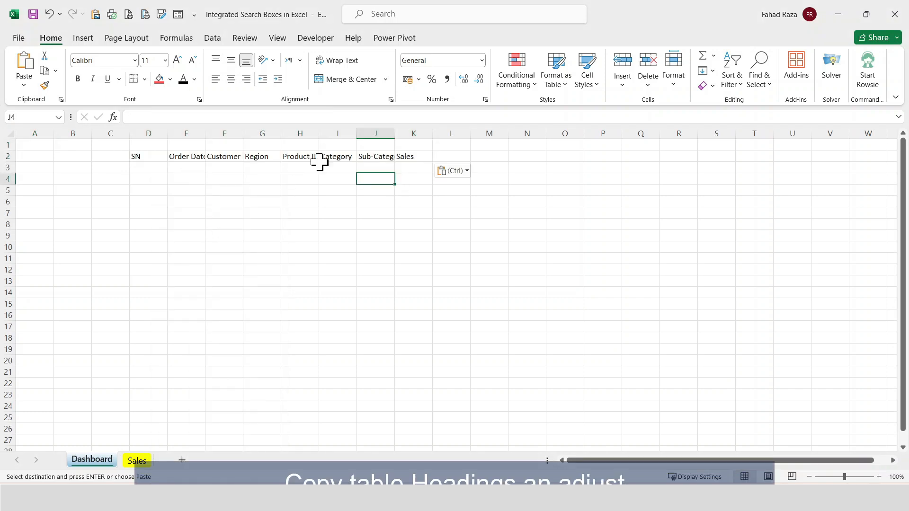
Widen columns D to K evenly to fit the headings and make row 1 taller for a title.
{"action": "left_click_drag", "start_coordinate": [156, 133], "coordinate": [416, 128]}
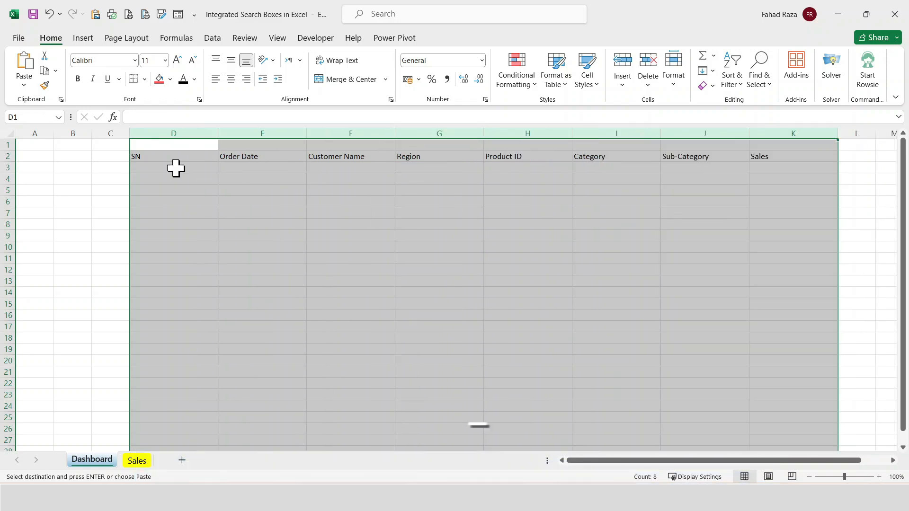
{"action": "left_click_drag", "start_coordinate": [4, 151], "coordinate": [3, 180]}
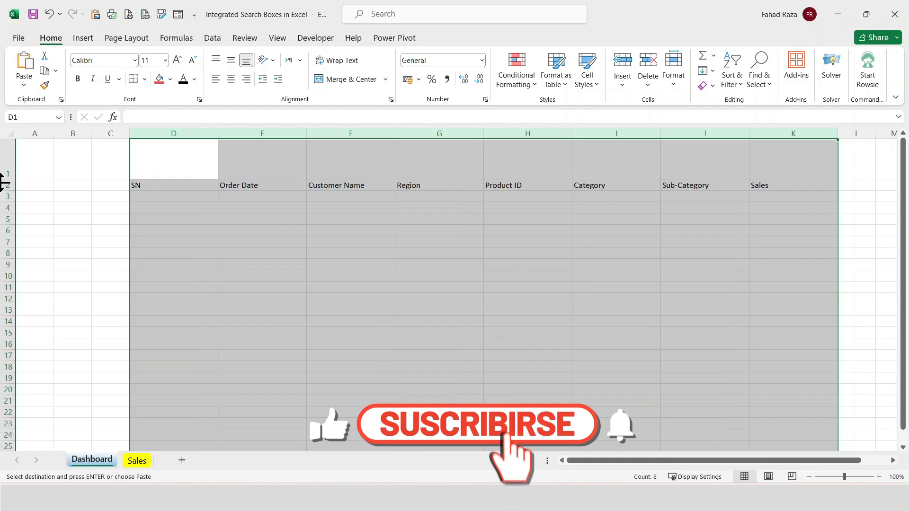
{"action": "left_click", "coordinate": [199, 162]}
Narrow column C to a thin spacer, widen columns A and B, and slightly reduce the width of columns D to K.
{"action": "left_click_drag", "start_coordinate": [124, 140], "coordinate": [98, 140]}
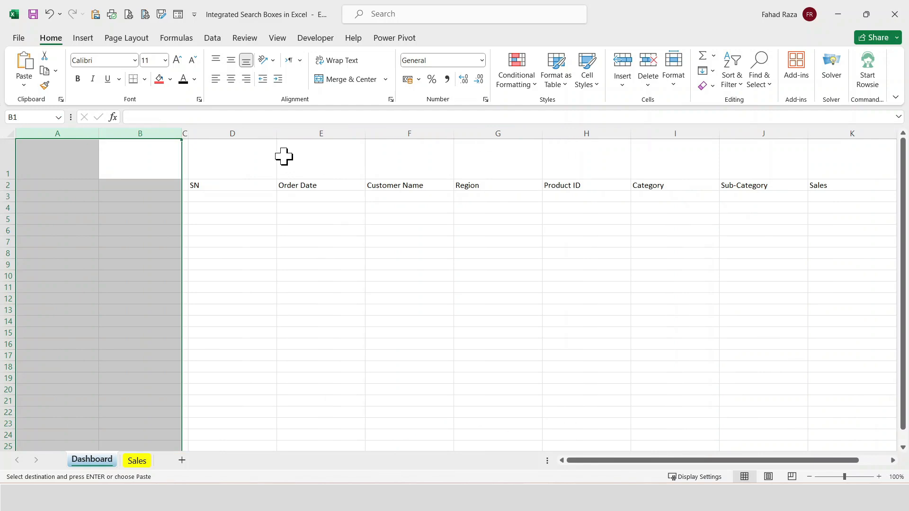
{"action": "left_click_drag", "start_coordinate": [265, 133], "coordinate": [803, 133]}
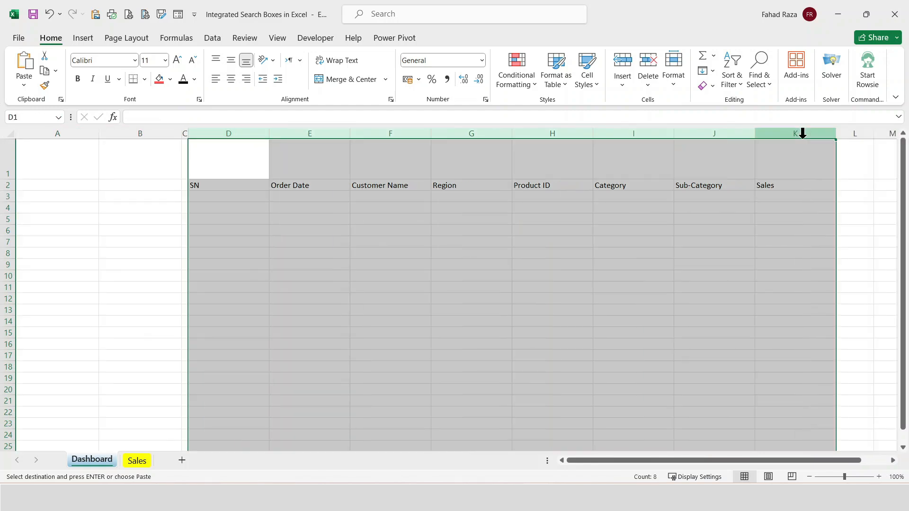
{"action": "left_click", "coordinate": [298, 263]}
Merge and center A1:B1, and likewise D1:K1, in the title row.
{"action": "left_click_drag", "start_coordinate": [85, 156], "coordinate": [156, 156]}
{"action": "left_click", "coordinate": [351, 80]}
{"action": "left_click_drag", "start_coordinate": [218, 157], "coordinate": [785, 160]}
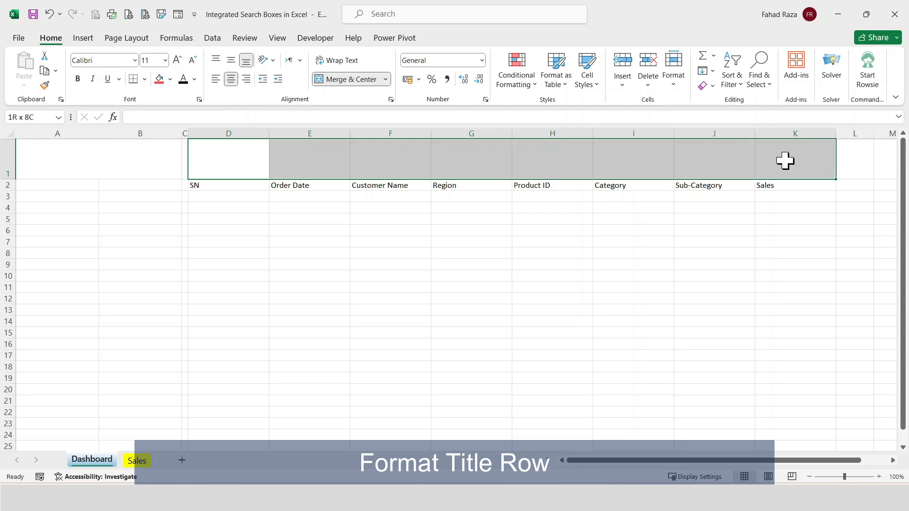
{"action": "left_click", "coordinate": [350, 80]}
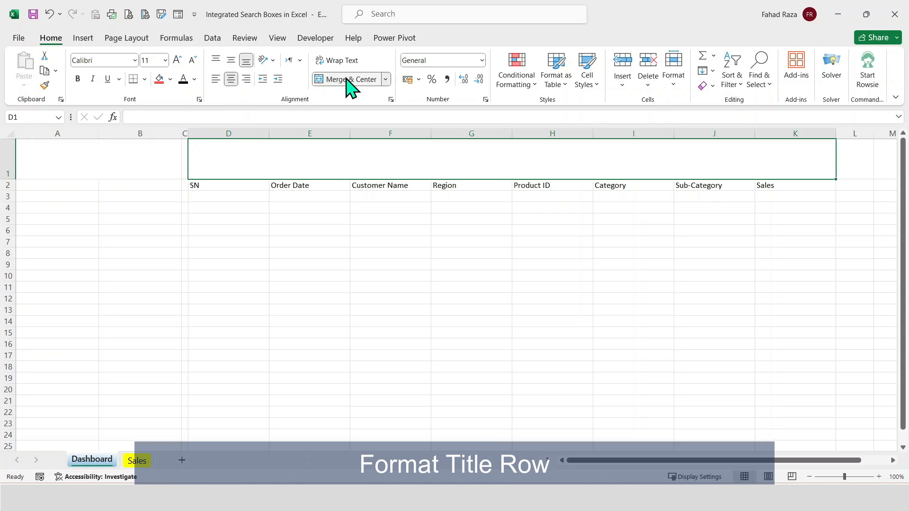
Fill both merged title cells, D1:K1 and A1:B1, with the standard blue color.
{"action": "left_click", "coordinate": [170, 80]}
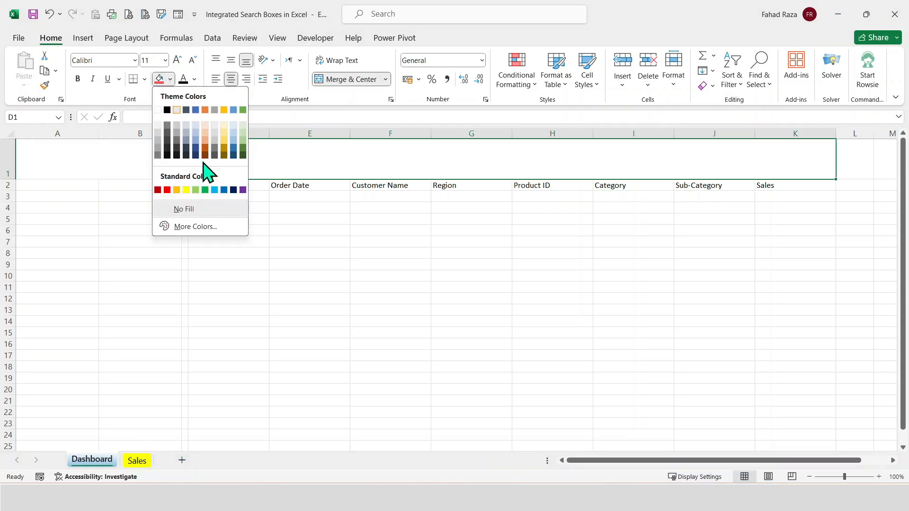
{"action": "left_click", "coordinate": [229, 189]}
{"action": "left_click_drag", "start_coordinate": [112, 154], "coordinate": [47, 156]}
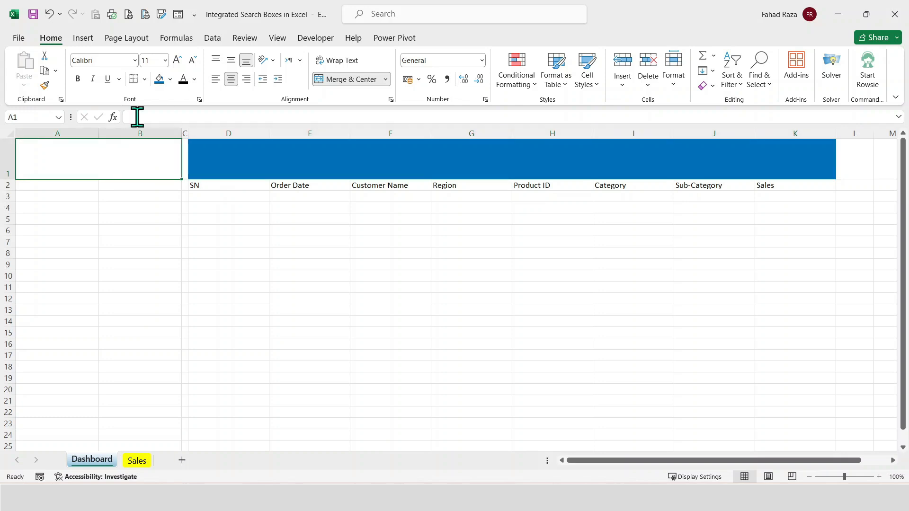
{"action": "left_click", "coordinate": [159, 79]}
Format the headings D2:K2 with a standard purple fill, white font color and centered alignment.
{"action": "left_click_drag", "start_coordinate": [192, 185], "coordinate": [787, 187]}
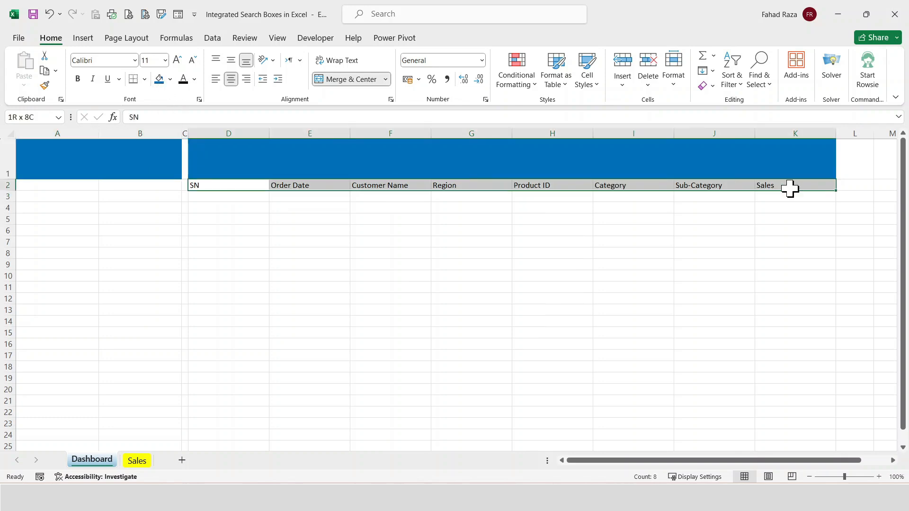
{"action": "left_click", "coordinate": [171, 79]}
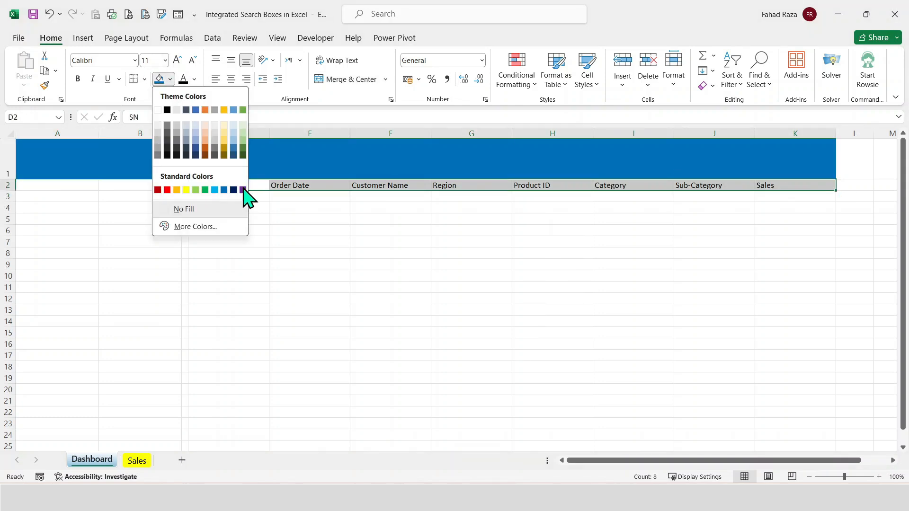
{"action": "left_click", "coordinate": [244, 190]}
{"action": "left_click", "coordinate": [194, 79]}
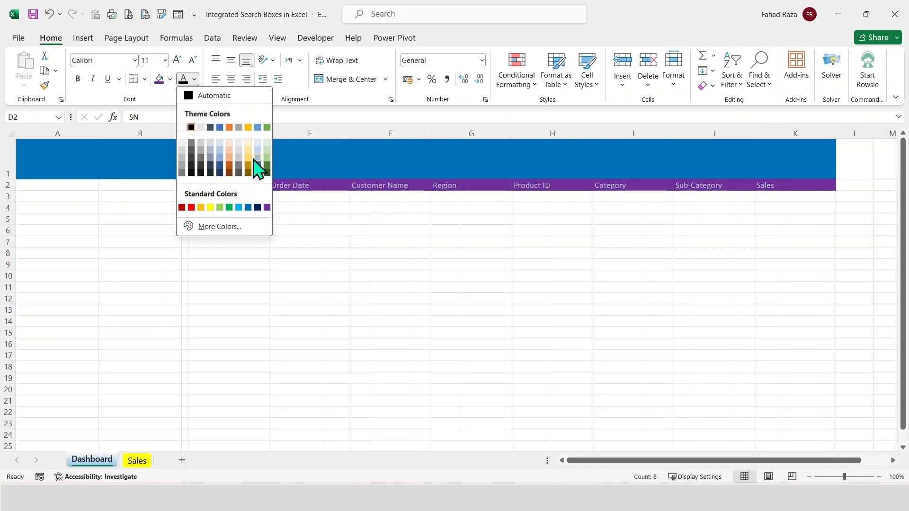
{"action": "left_click", "coordinate": [182, 127]}
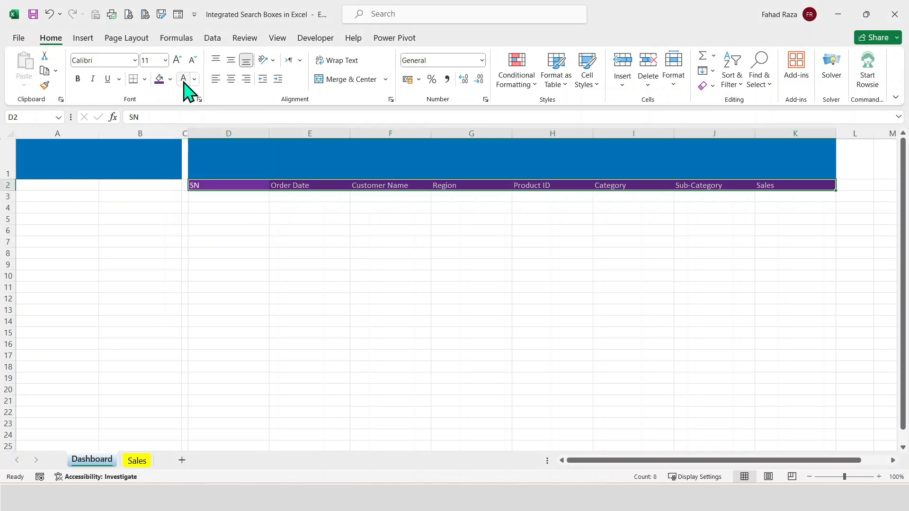
{"action": "left_click", "coordinate": [231, 79]}
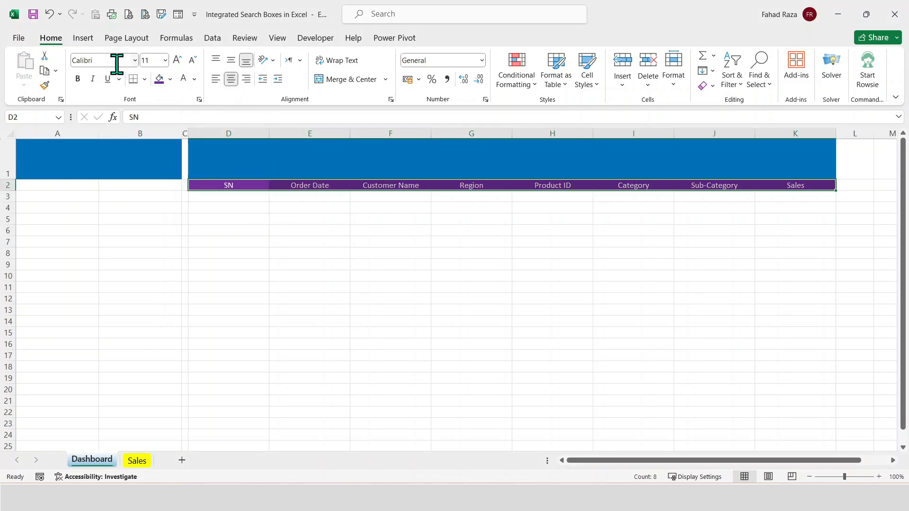
{"action": "left_click", "coordinate": [134, 60]}
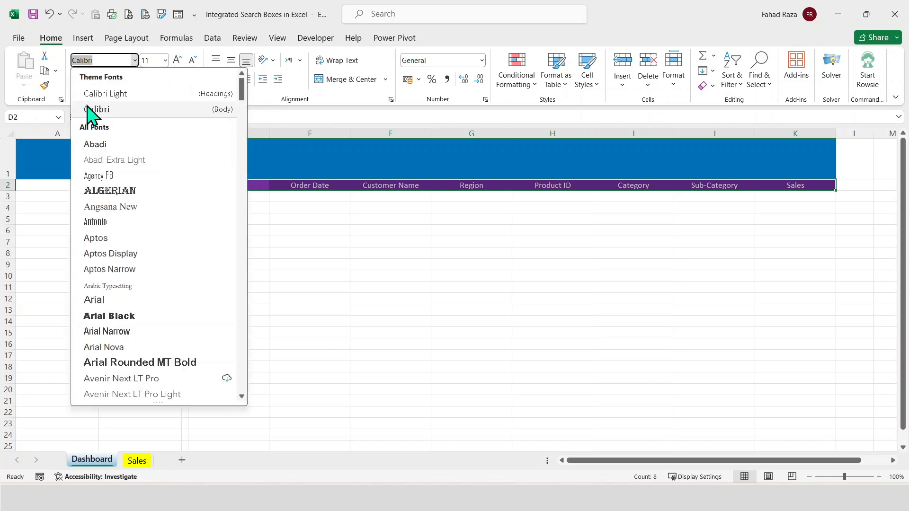
{"action": "scroll", "coordinate": [154, 300], "scroll_direction": "down", "scroll_amount": 7}
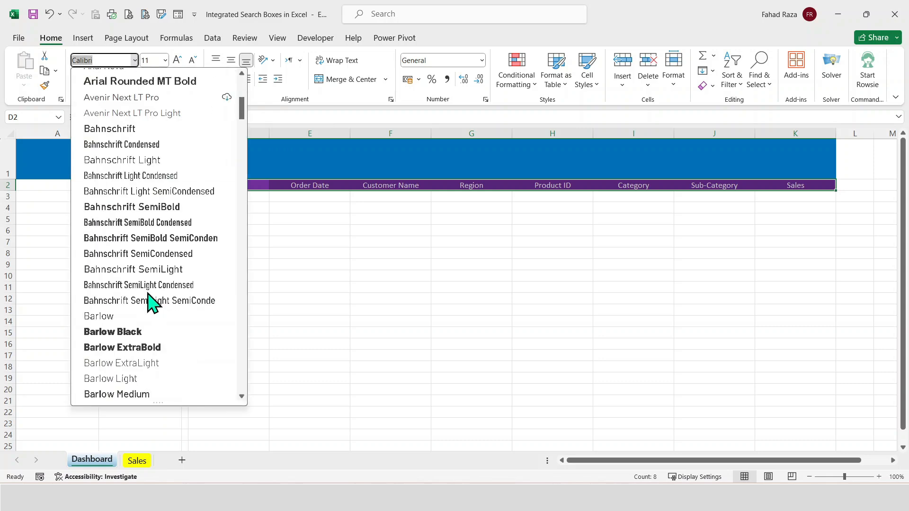
{"action": "left_click", "coordinate": [291, 160]}
Merge and center A2:B2 and enter the label "Search By:" in it.
{"action": "left_click_drag", "start_coordinate": [85, 188], "coordinate": [178, 188]}
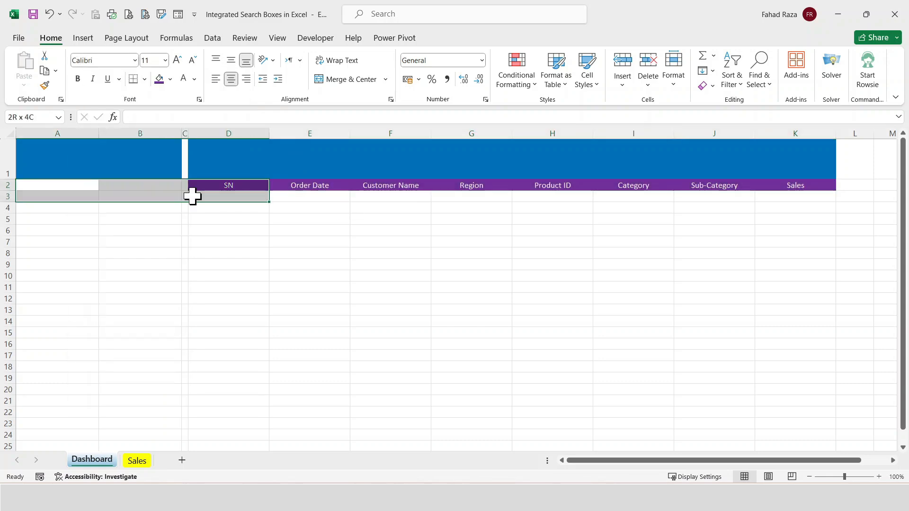
{"action": "left_click", "coordinate": [345, 79]}
{"action": "type", "text": "Search B"}
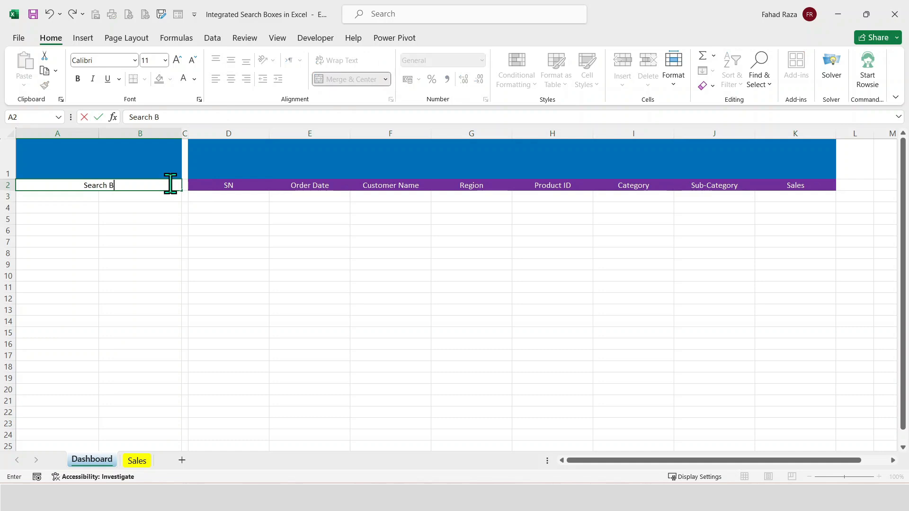
{"action": "type", "text": "y:"}
{"action": "key", "text": "Return"}
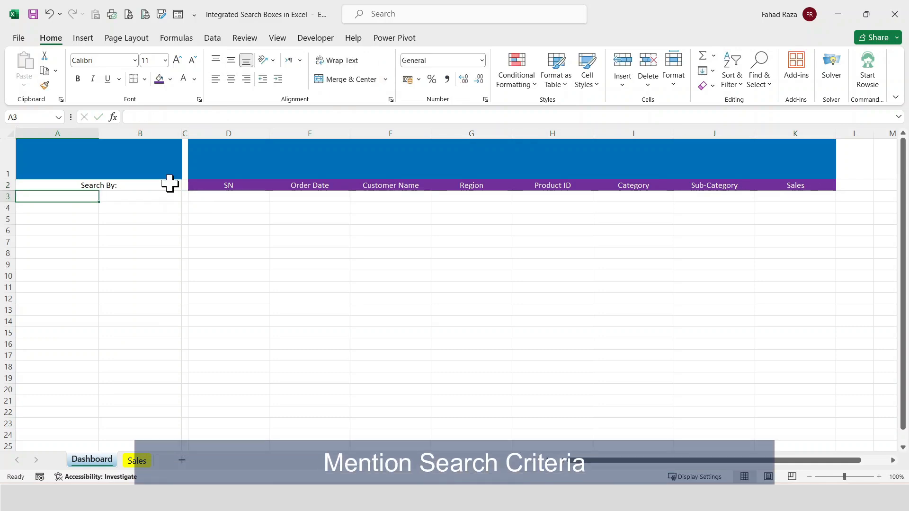
Enter the search criteria labels Region, Category, Sub-Category and Sales in cells A3 through A6.
{"action": "type", "text": "Region"}
{"action": "key", "text": "Return"}
{"action": "type", "text": "Category"}
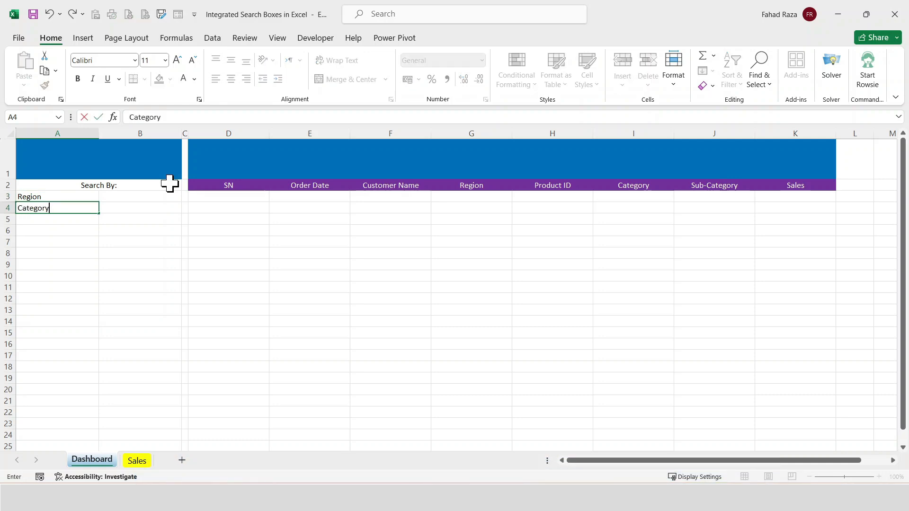
{"action": "key", "text": "Return"}
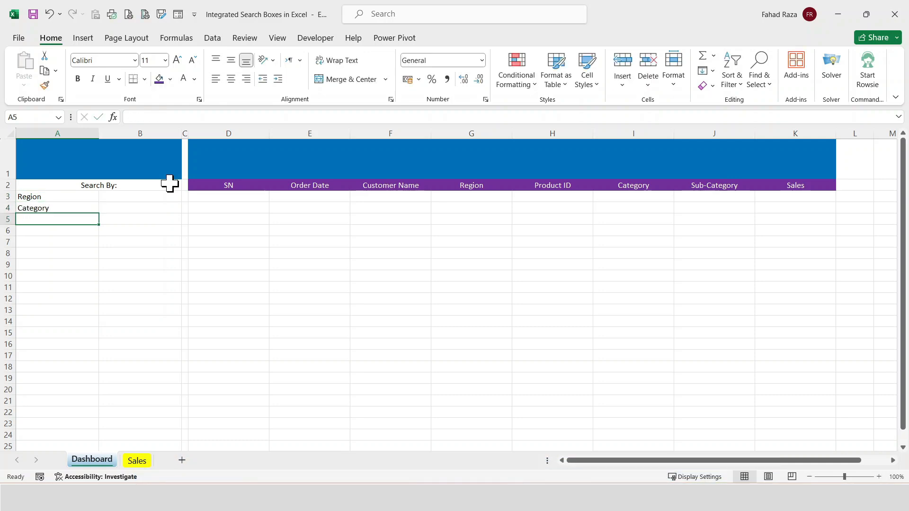
{"action": "type", "text": "Sub-Cate"}
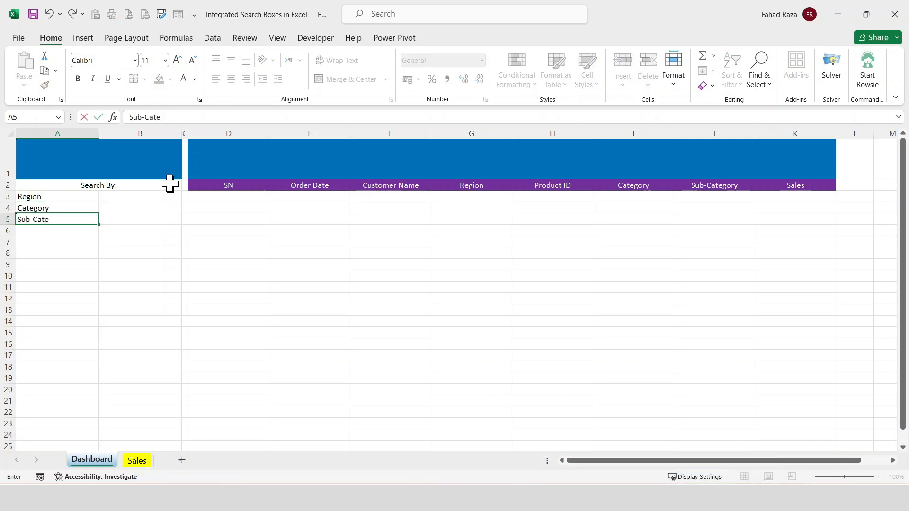
{"action": "type", "text": "gory"}
{"action": "key", "text": "Return"}
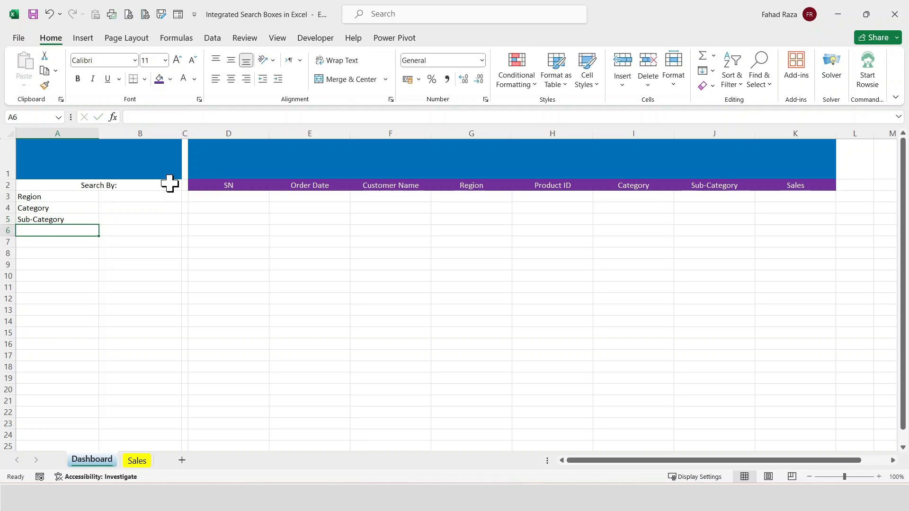
{"action": "type", "text": "Sales"}
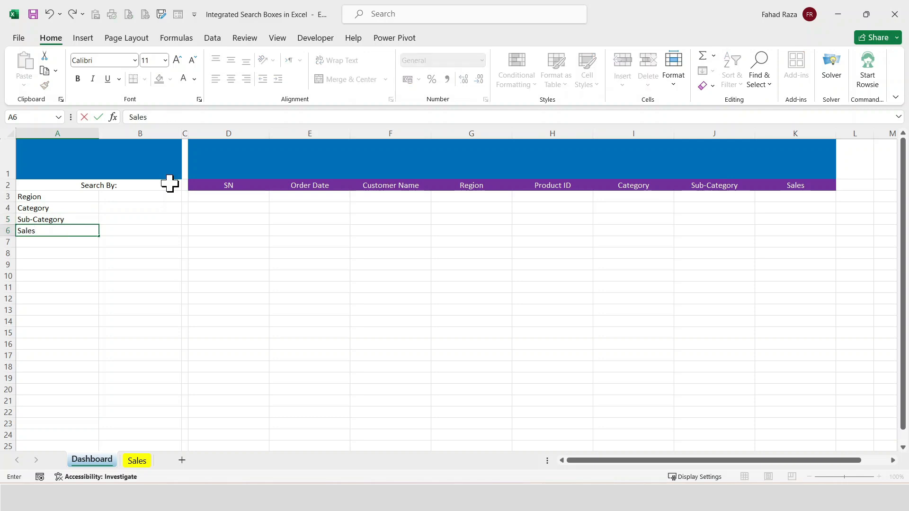
{"action": "key", "text": "Return"}
Fill the merged "Search By:" cell A2:B2 with a light gold theme color.
{"action": "key", "text": "Up"}
{"action": "key", "text": "Up"}
{"action": "key", "text": "Up"}
{"action": "key", "text": "Up"}
{"action": "key", "text": "Right"}
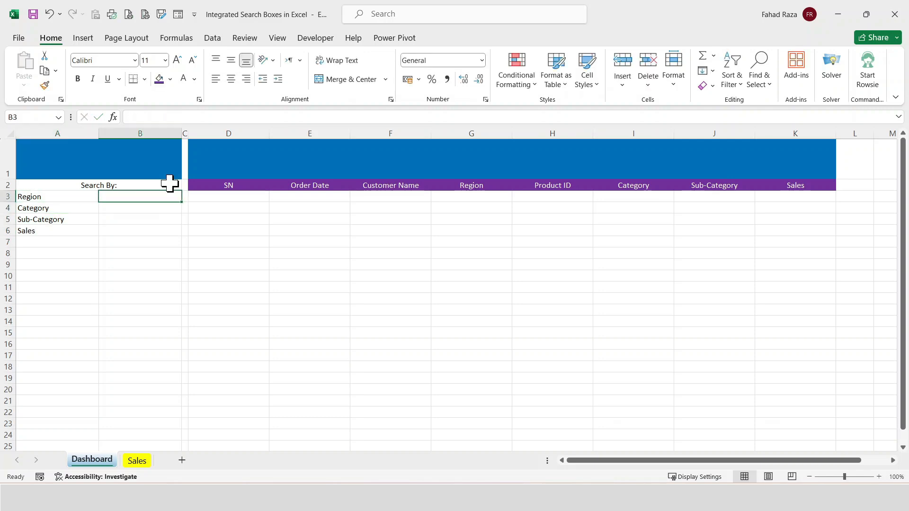
{"action": "key", "text": "Up"}
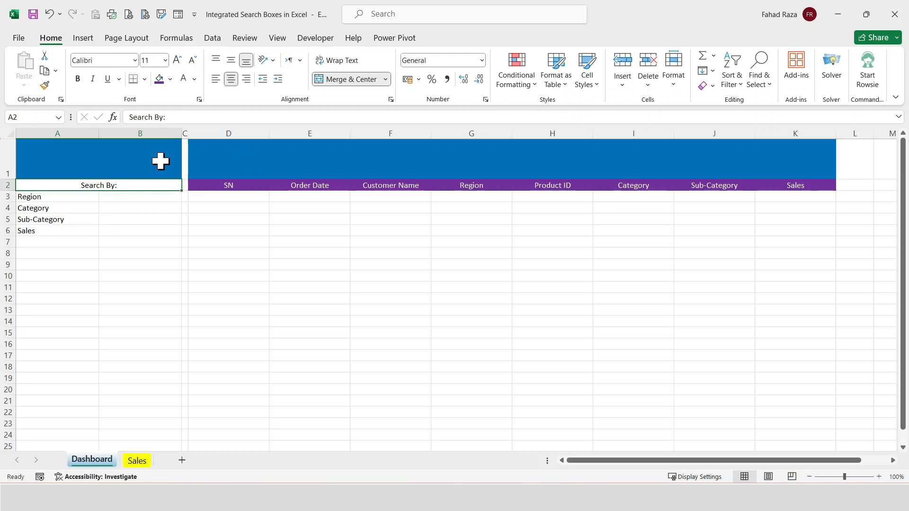
{"action": "left_click", "coordinate": [170, 79]}
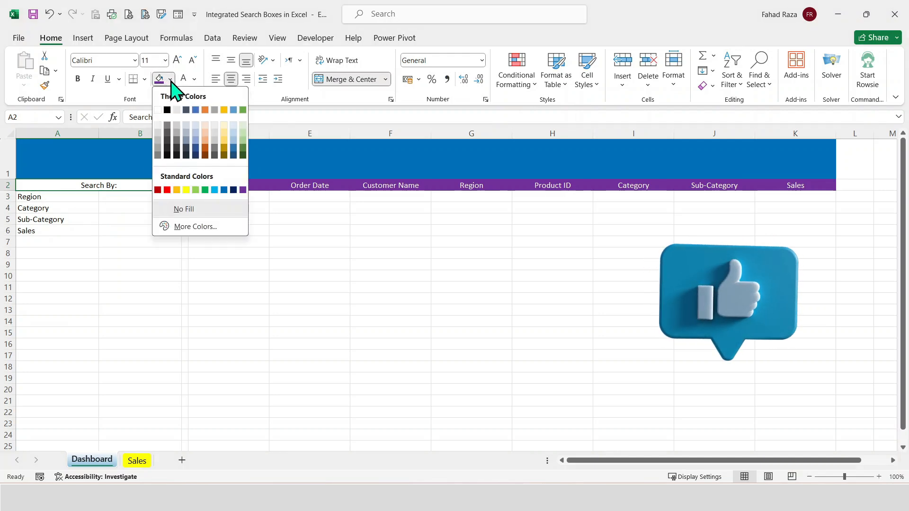
{"action": "left_click", "coordinate": [225, 134]}
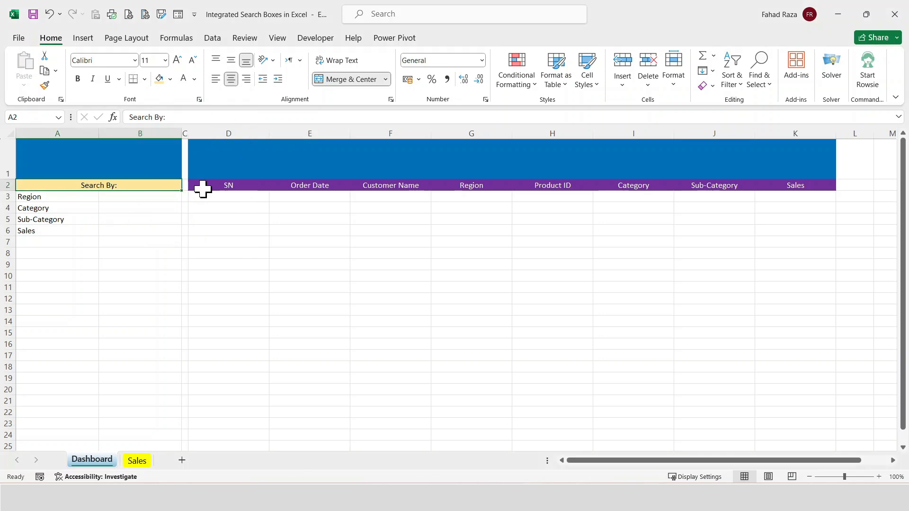
Format the heading row A2:K2 in a condensed Bahnschrift SemiBold font at size 14.
{"action": "left_click_drag", "start_coordinate": [115, 177], "coordinate": [502, 183]}
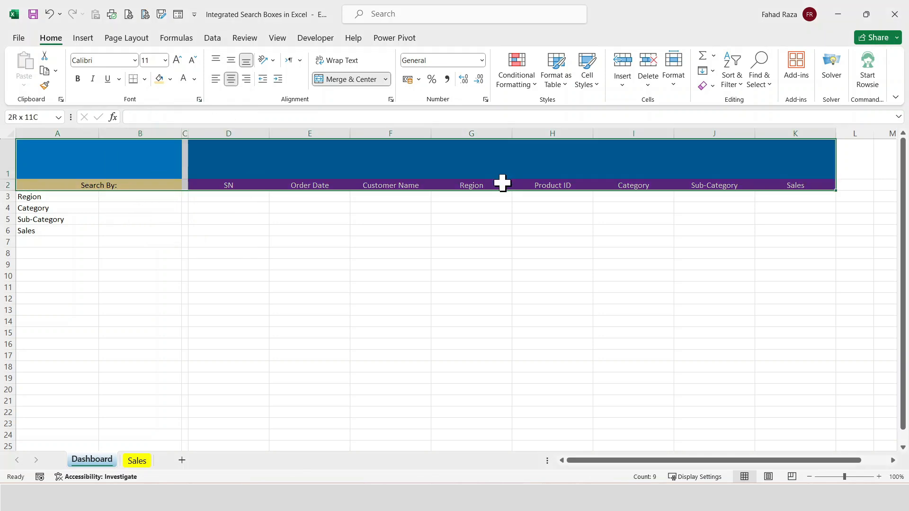
{"action": "left_click", "coordinate": [390, 185]}
{"action": "left_click_drag", "start_coordinate": [164, 185], "coordinate": [800, 185]}
{"action": "left_click", "coordinate": [135, 61]}
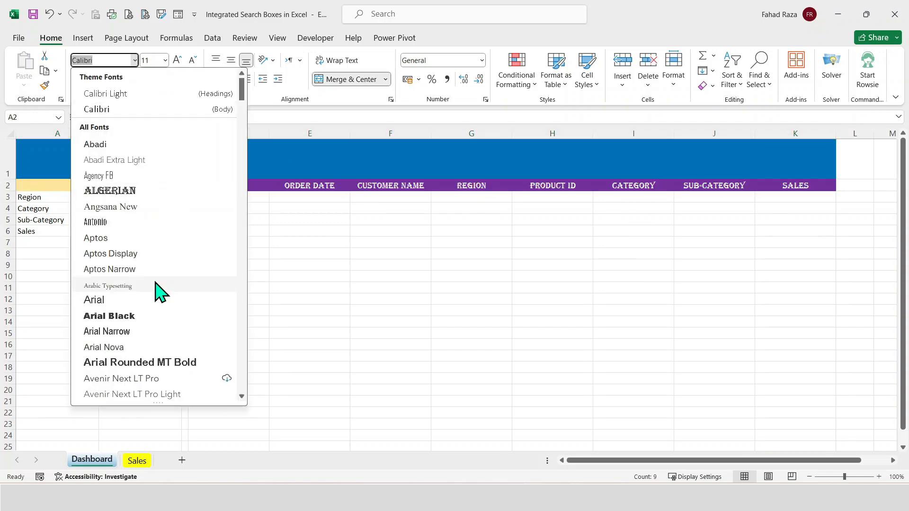
{"action": "scroll", "coordinate": [175, 362], "scroll_direction": "down", "scroll_amount": 3}
{"action": "left_click", "coordinate": [170, 332]}
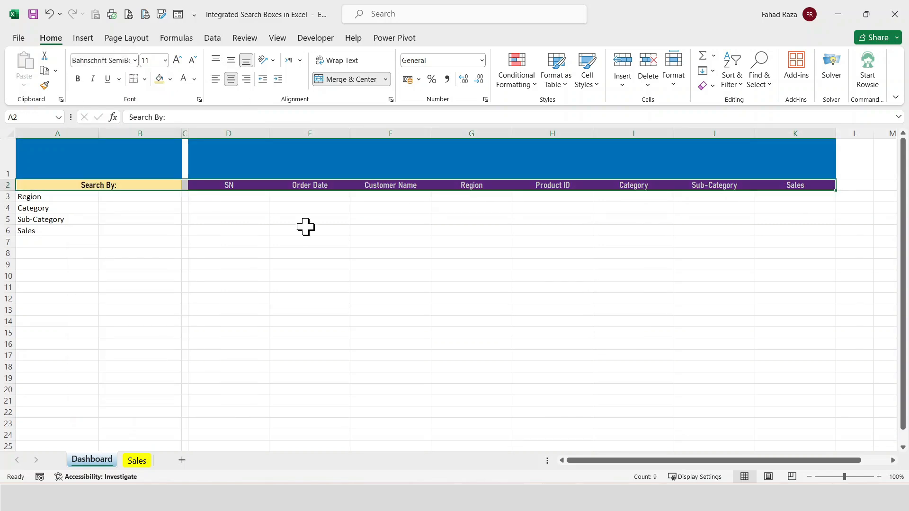
{"action": "left_click", "coordinate": [177, 60]}
{"action": "left_click", "coordinate": [177, 60]}
{"action": "left_click", "coordinate": [176, 60]}
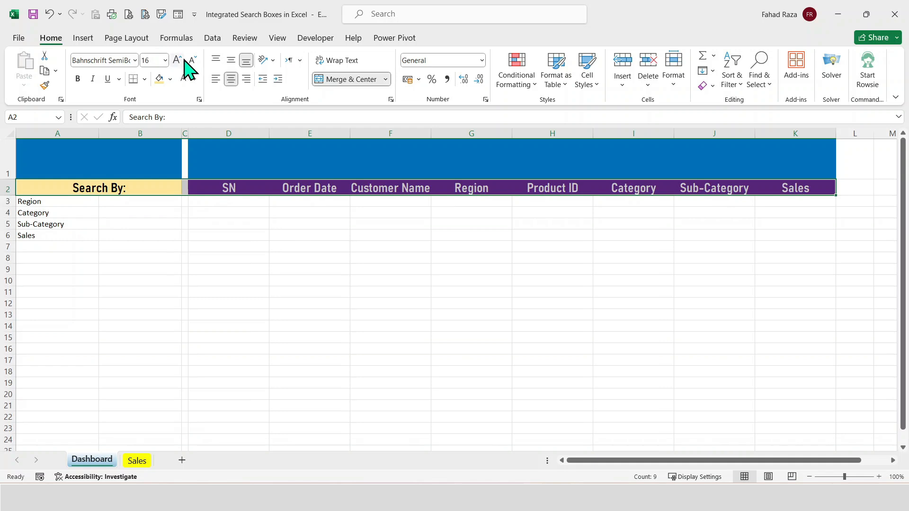
{"action": "left_click", "coordinate": [192, 60]}
Enter the title "Search Sales Record" in merged cell D1:K1 and middle-align all cells of the sheet vertically.
{"action": "left_click", "coordinate": [229, 154]}
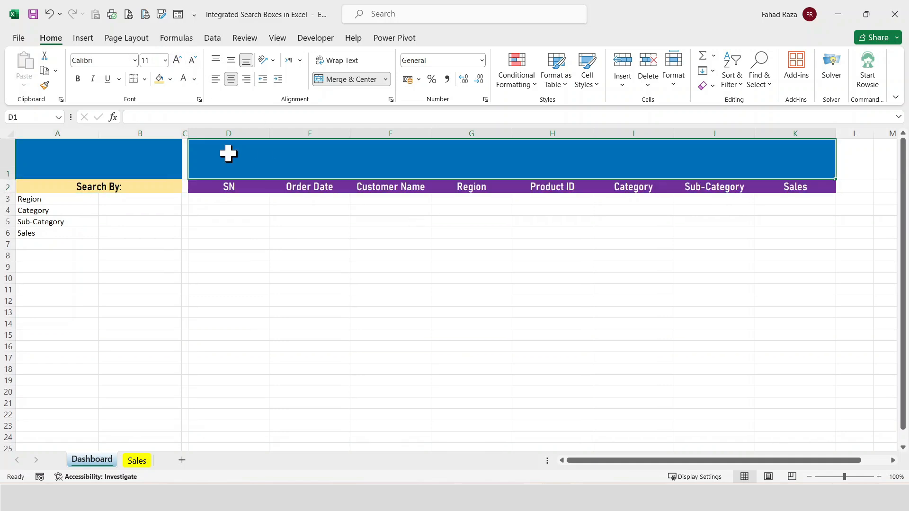
{"action": "type", "text": "Search Sales Record"}
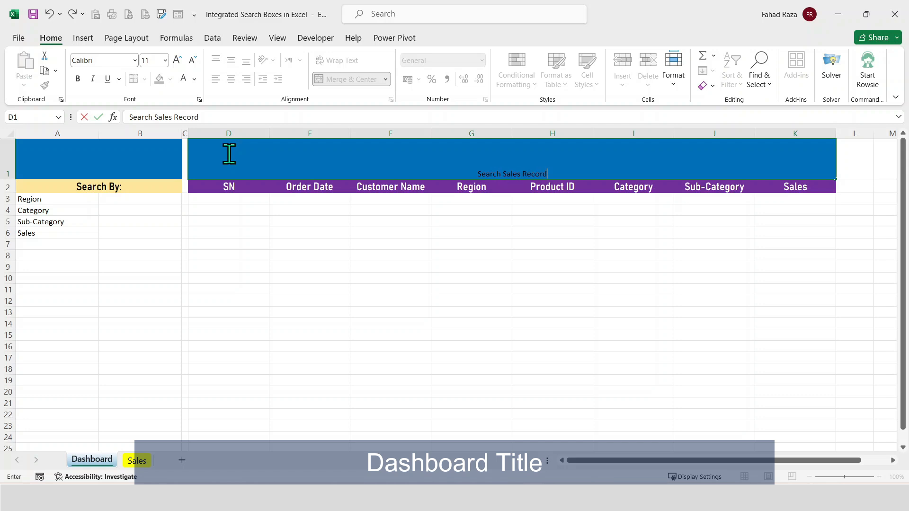
{"action": "key", "text": "Return"}
{"action": "left_click", "coordinate": [10, 136]}
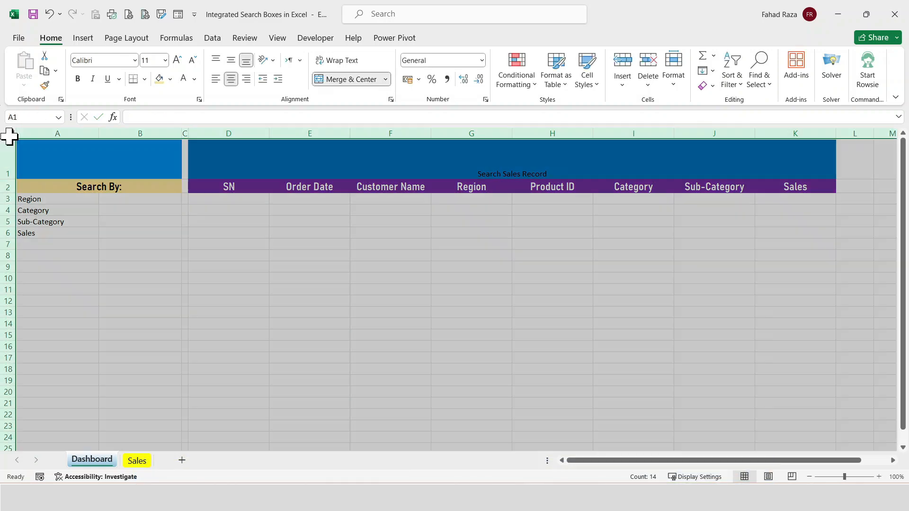
{"action": "left_click", "coordinate": [231, 60]}
Format the "Search Sales Record" title with a white font color, size 28 and bold.
{"action": "left_click", "coordinate": [460, 164]}
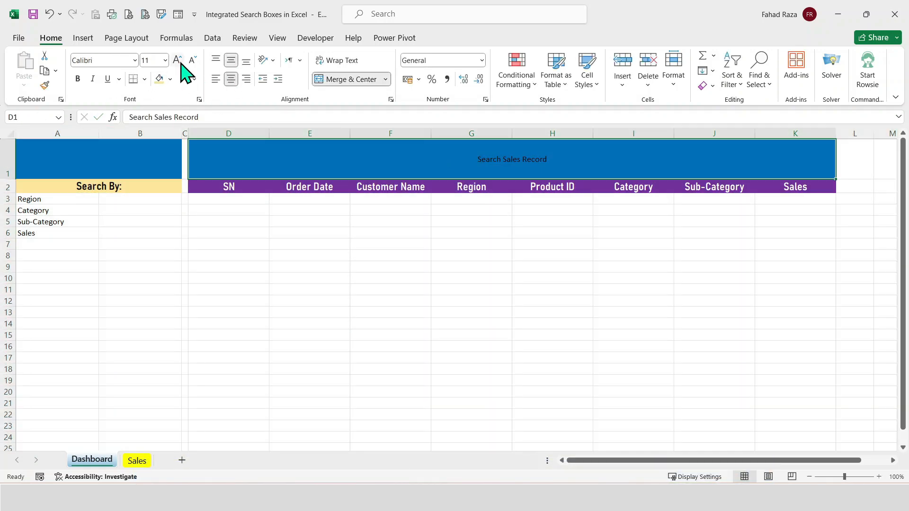
{"action": "left_click", "coordinate": [194, 79]}
{"action": "left_click", "coordinate": [186, 124]}
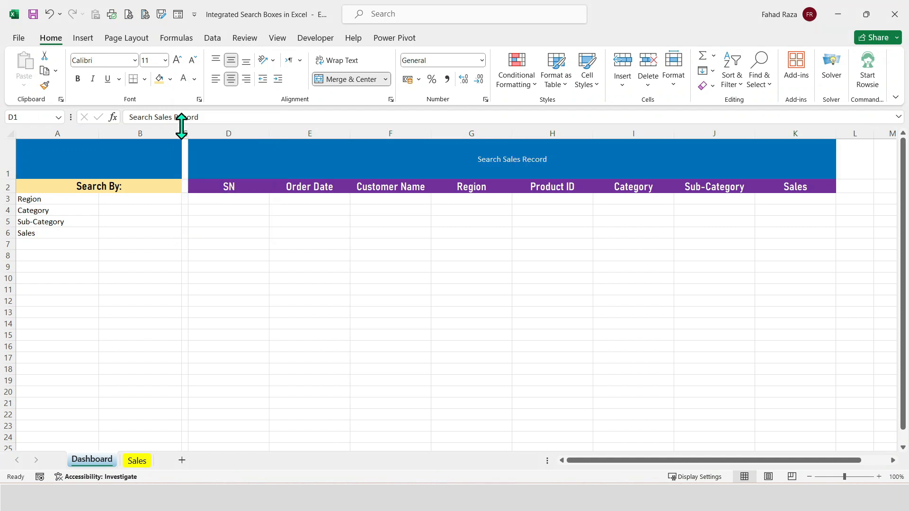
{"action": "left_click", "coordinate": [177, 60]}
{"action": "left_click", "coordinate": [177, 60]}
{"action": "left_click", "coordinate": [177, 60]}
{"action": "left_click", "coordinate": [177, 60]}
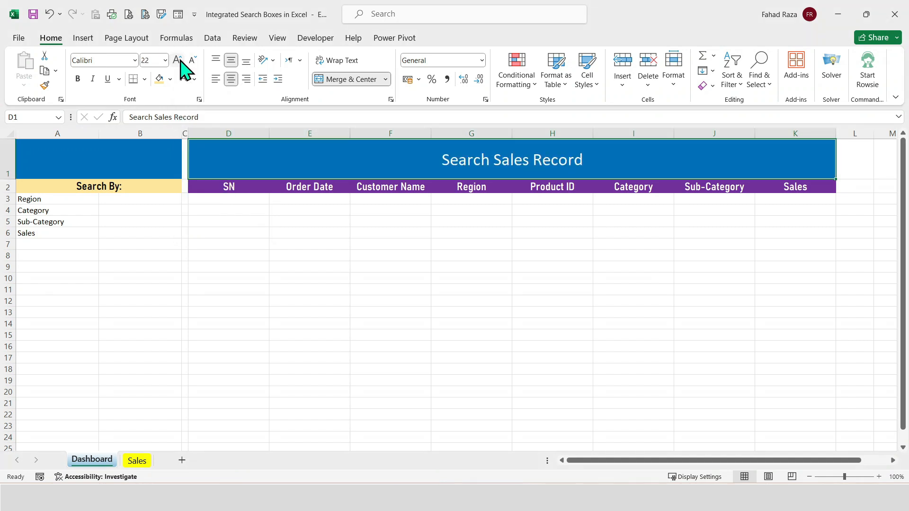
{"action": "left_click", "coordinate": [177, 60]}
{"action": "left_click", "coordinate": [177, 60]}
{"action": "left_click", "coordinate": [177, 60]}
{"action": "left_click", "coordinate": [77, 79]}
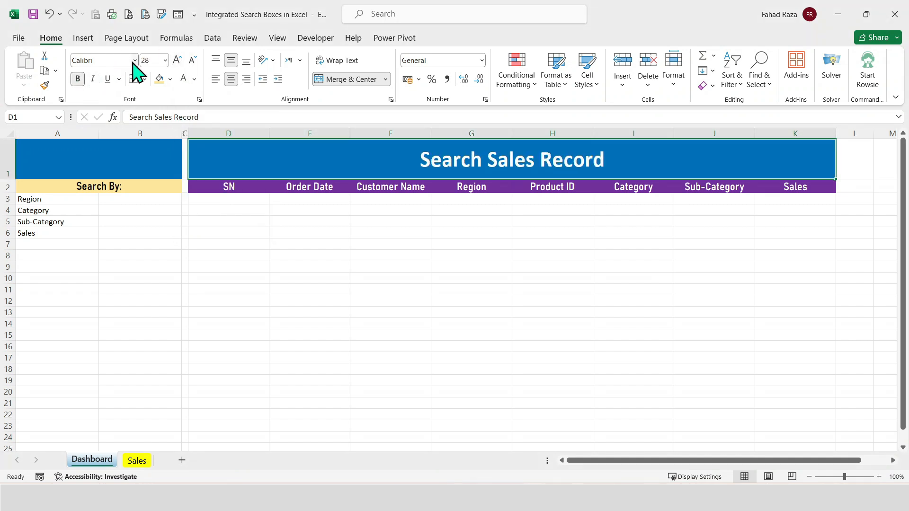
Change the font of the "Search Sales Record" title to Broadway.
{"action": "left_click", "coordinate": [134, 60]}
{"action": "scroll", "coordinate": [142, 301], "scroll_direction": "down", "scroll_amount": 12}
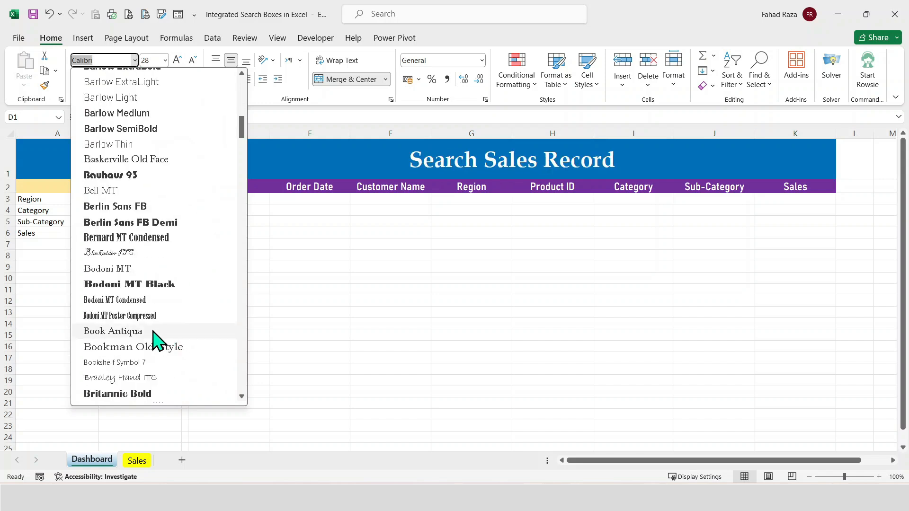
{"action": "scroll", "coordinate": [140, 312], "scroll_direction": "down", "scroll_amount": 2}
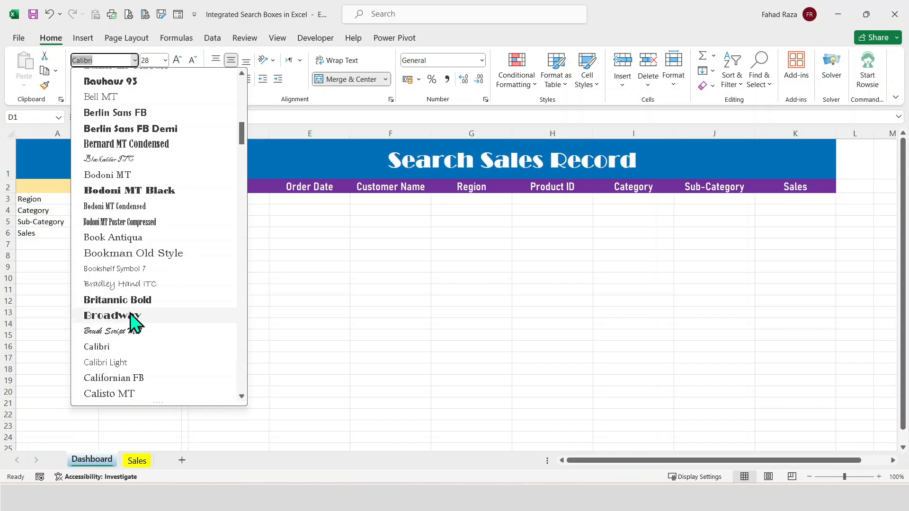
{"action": "left_click", "coordinate": [130, 316]}
Enter the heading "Centre of Best Learnings" in merged cell A1:B1.
{"action": "left_click", "coordinate": [154, 158]}
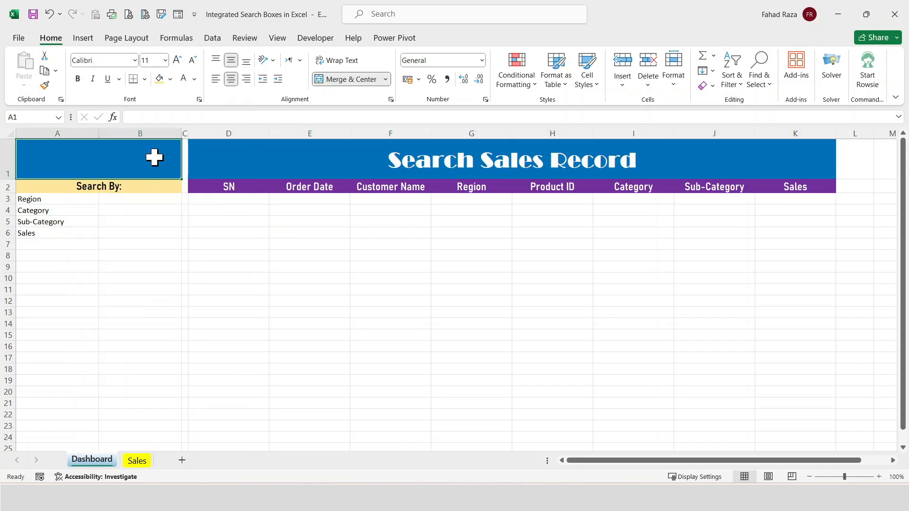
{"action": "type", "text": "Centre of"}
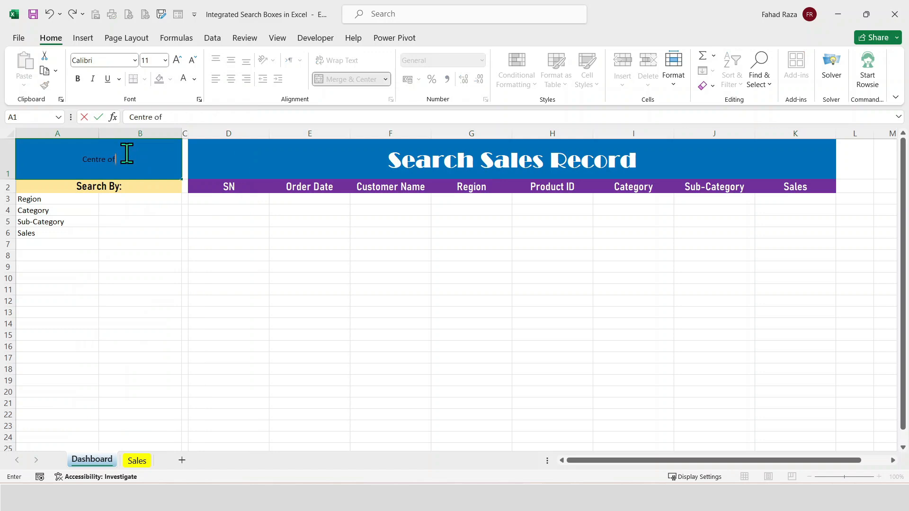
{"action": "type", "text": " Best Learnings"}
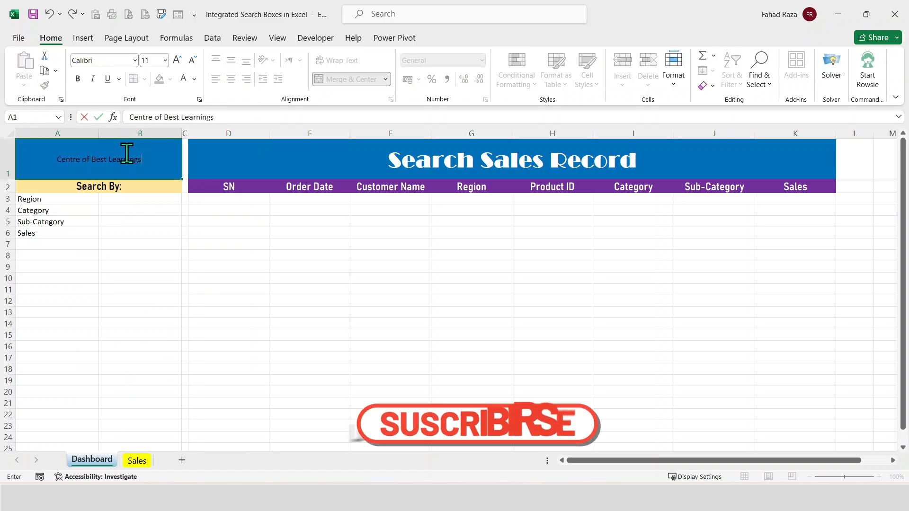
{"action": "key", "text": "Return"}
Format the "Centre of Best Learnings" heading in Bahnschrift SemiBold SemiConden, size 16, with a light theme font color.
{"action": "left_click", "coordinate": [126, 151]}
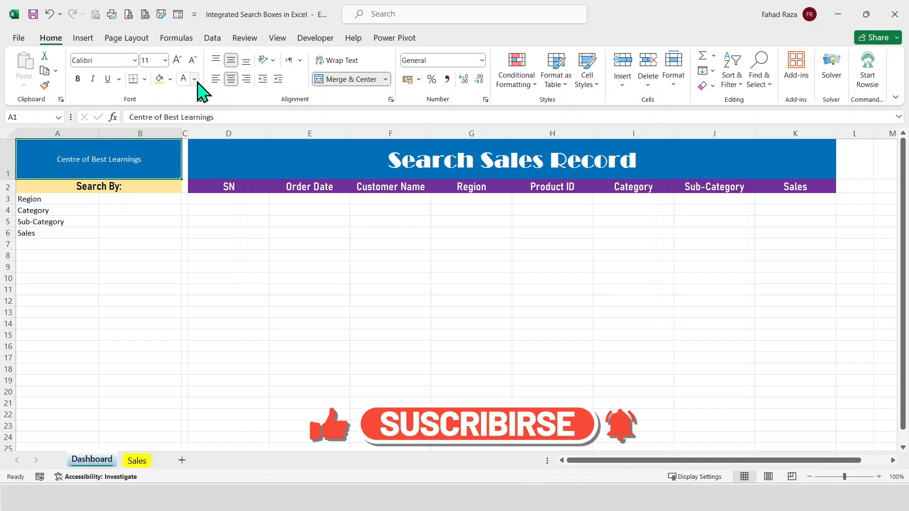
{"action": "left_click", "coordinate": [135, 61]}
{"action": "scroll", "coordinate": [128, 345], "scroll_direction": "down", "scroll_amount": 6}
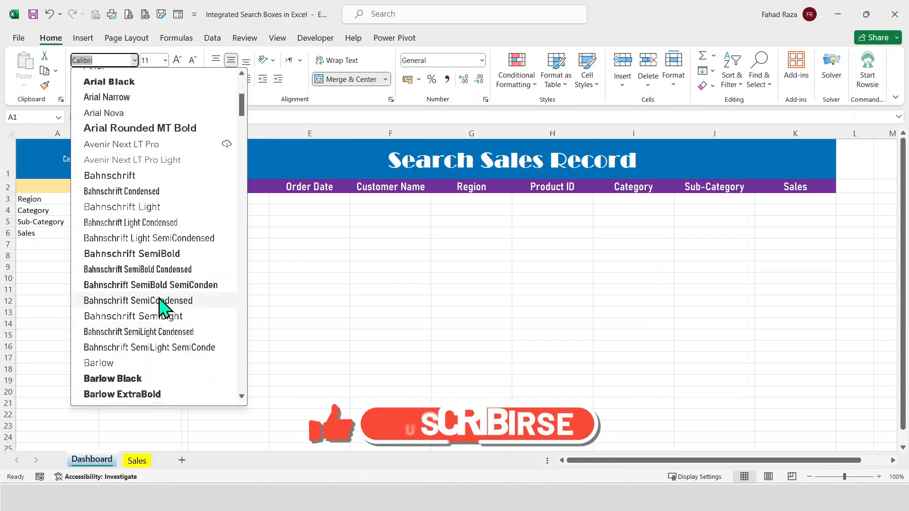
{"action": "left_click", "coordinate": [170, 286]}
{"action": "left_click", "coordinate": [177, 60]}
{"action": "left_click", "coordinate": [177, 60]}
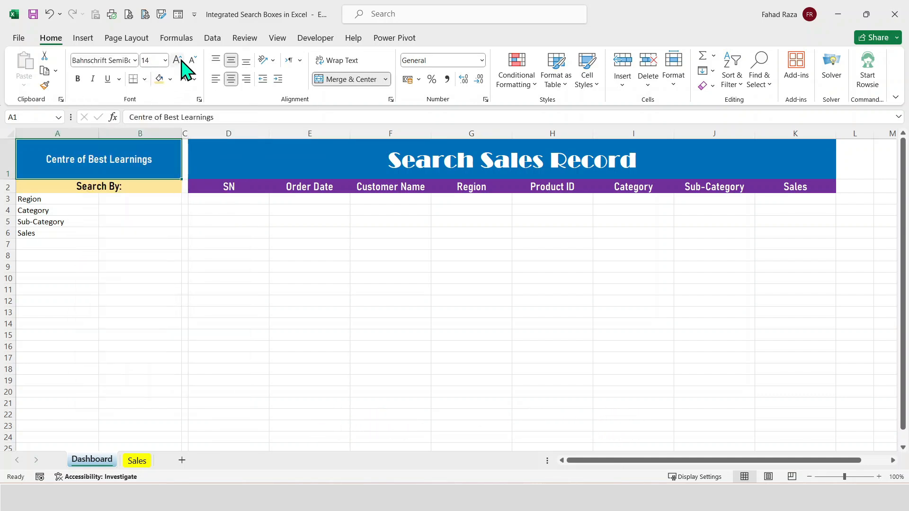
{"action": "left_click", "coordinate": [177, 60]}
{"action": "left_click", "coordinate": [194, 79]}
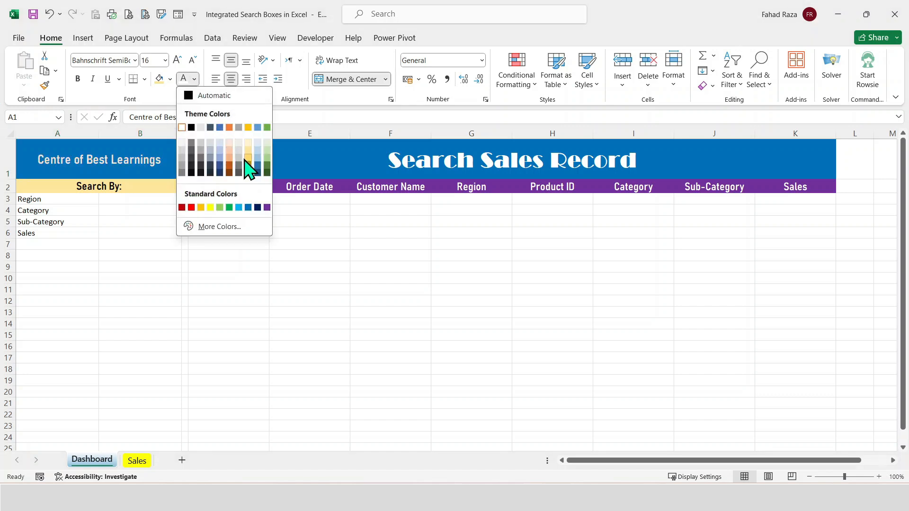
{"action": "left_click", "coordinate": [221, 151]}
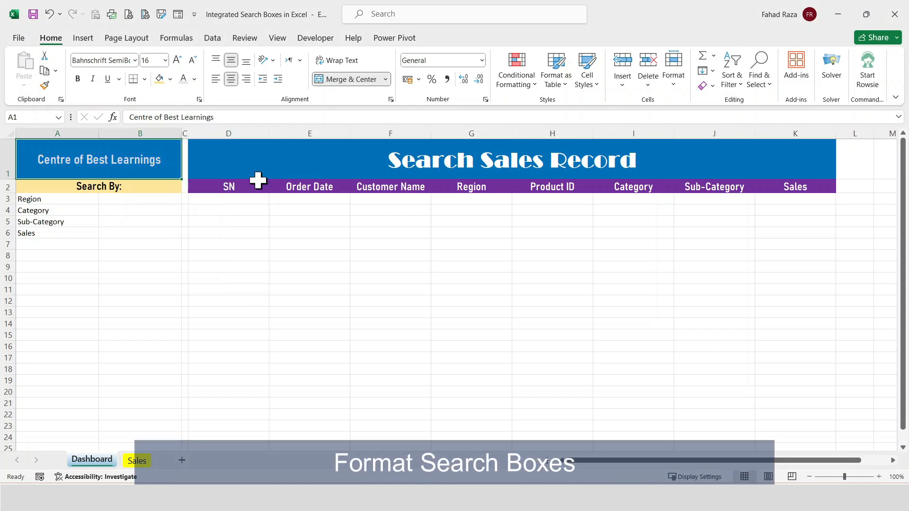
Fill label cells A3:A6 with a two-color gradient shaded from center, using light gold as Color 1 and blue as Color 2.
{"action": "left_click", "coordinate": [117, 277]}
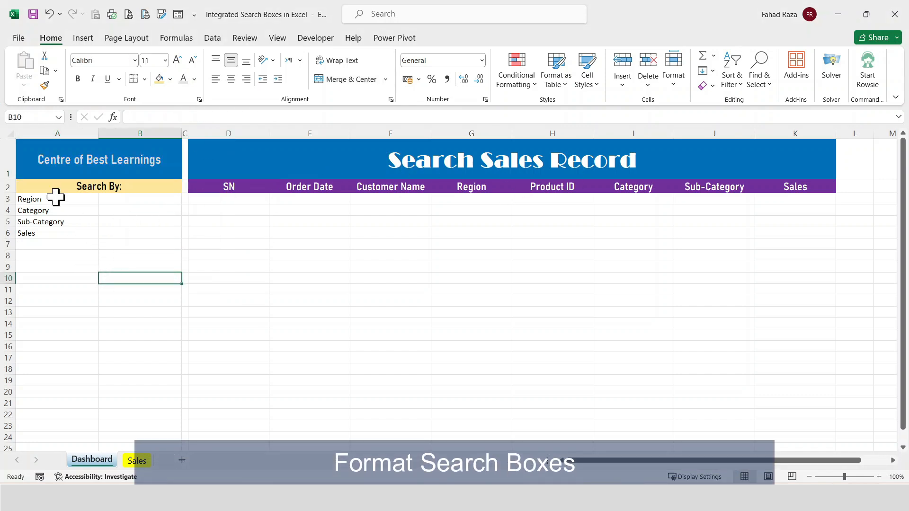
{"action": "left_click_drag", "start_coordinate": [55, 198], "coordinate": [86, 230]}
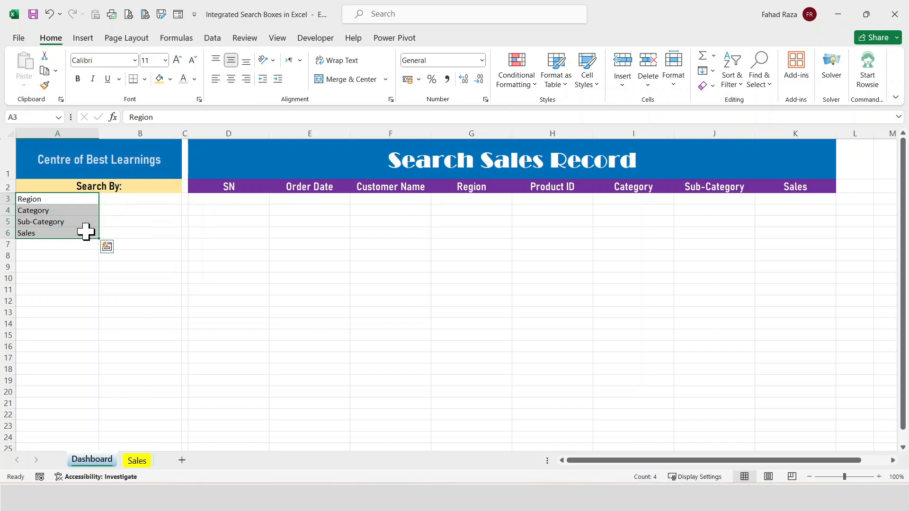
{"action": "right_click", "coordinate": [46, 211]}
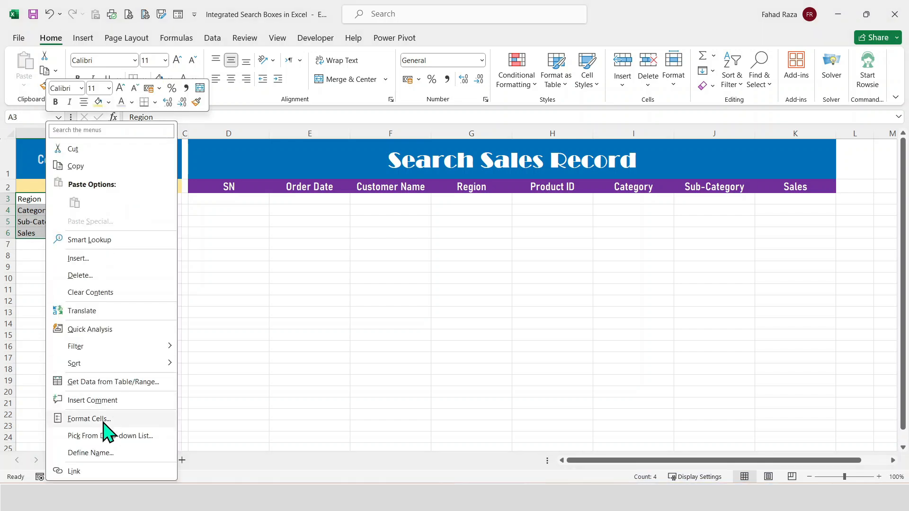
{"action": "left_click", "coordinate": [90, 418]}
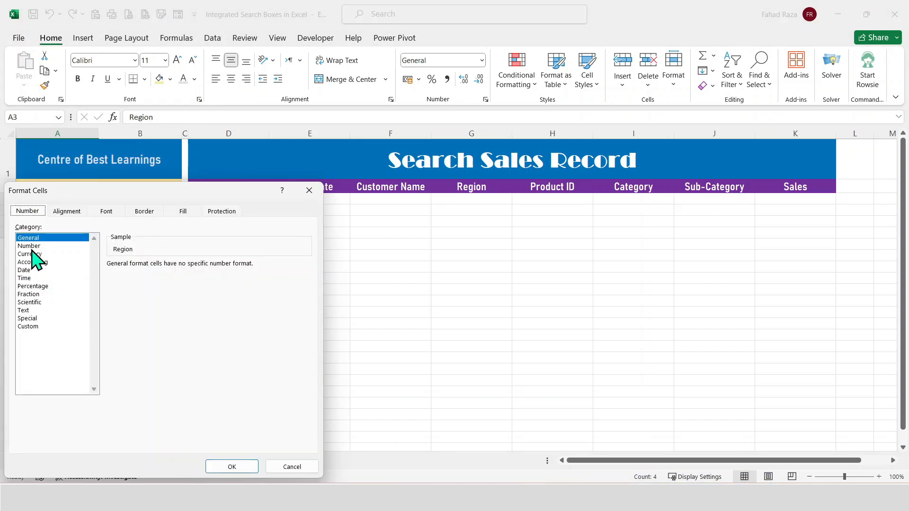
{"action": "left_click", "coordinate": [182, 211]}
{"action": "left_click", "coordinate": [48, 344]}
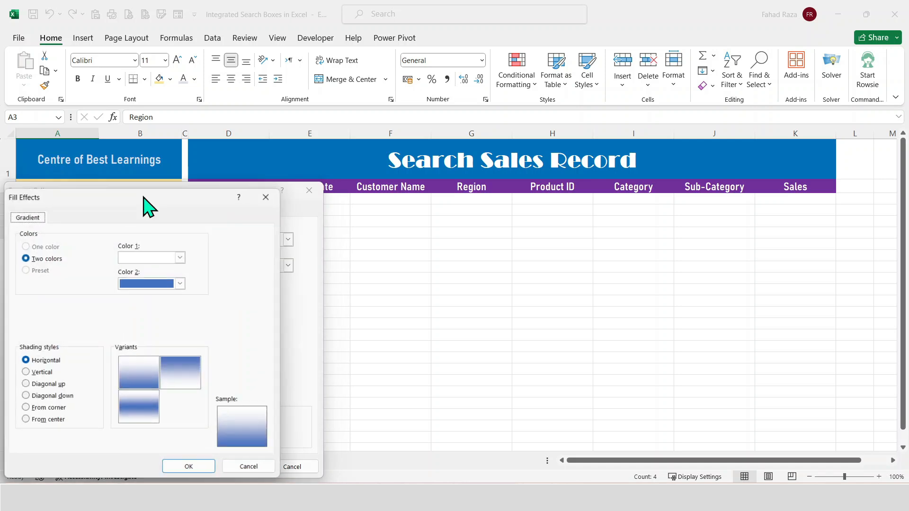
{"action": "left_click", "coordinate": [43, 396]}
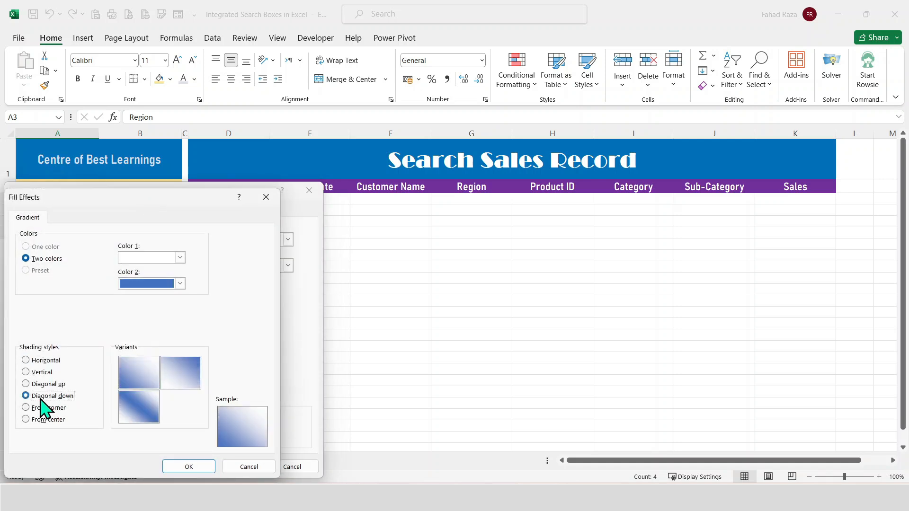
{"action": "left_click", "coordinate": [45, 420]}
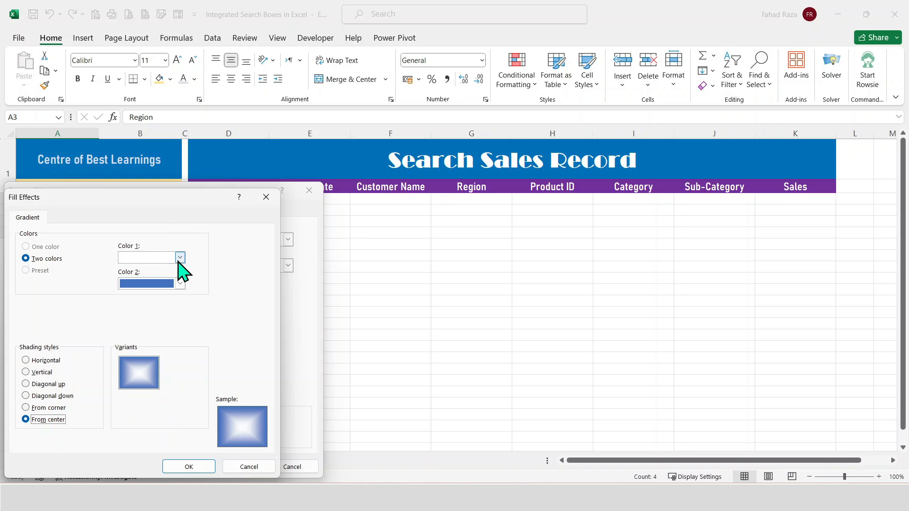
{"action": "left_click", "coordinate": [179, 258]}
{"action": "left_click", "coordinate": [190, 309]}
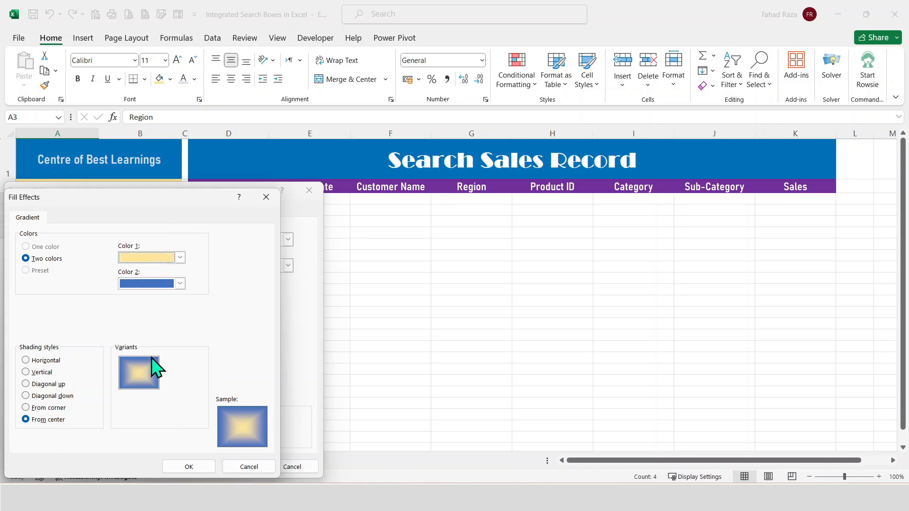
{"action": "left_click", "coordinate": [189, 467]}
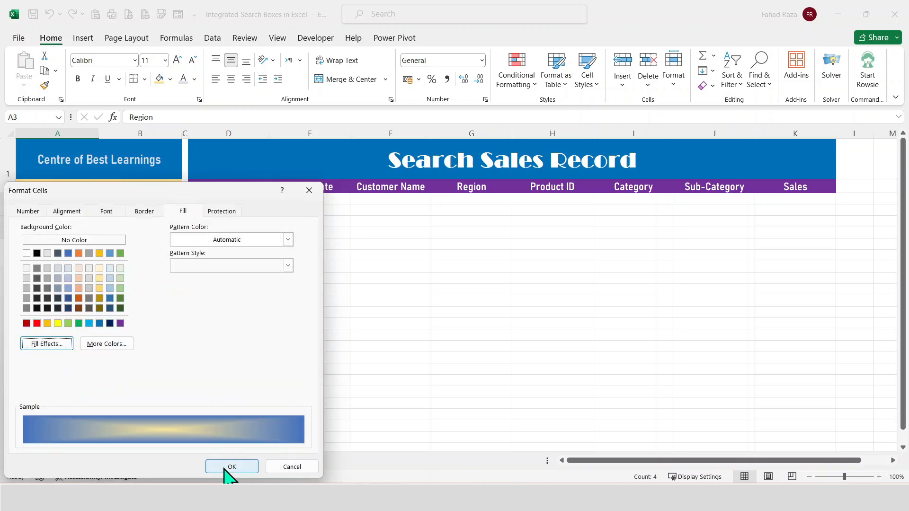
{"action": "left_click", "coordinate": [229, 467]}
Center the labels in A3:A6 and format them in white, bold, size 14.
{"action": "left_click", "coordinate": [231, 78]}
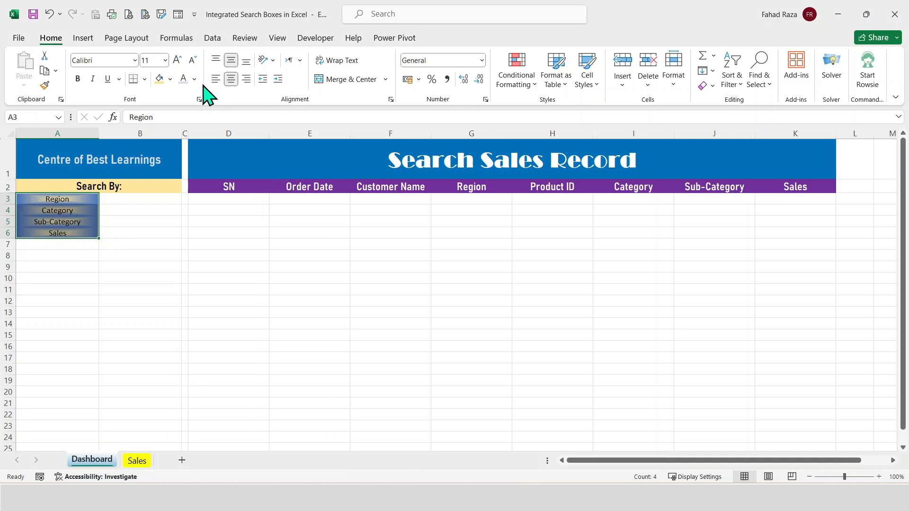
{"action": "left_click", "coordinate": [194, 79]}
{"action": "left_click", "coordinate": [181, 126]}
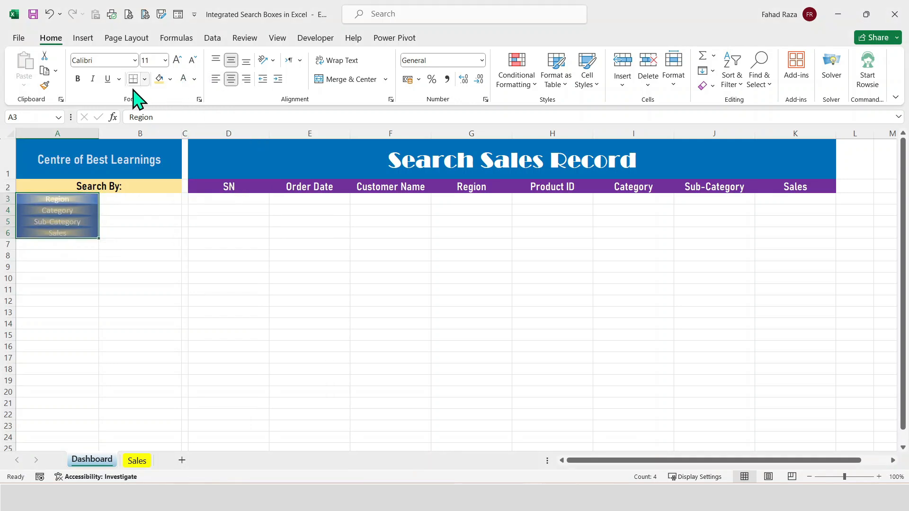
{"action": "left_click", "coordinate": [77, 78]}
{"action": "left_click", "coordinate": [177, 59]}
{"action": "left_click", "coordinate": [182, 61]}
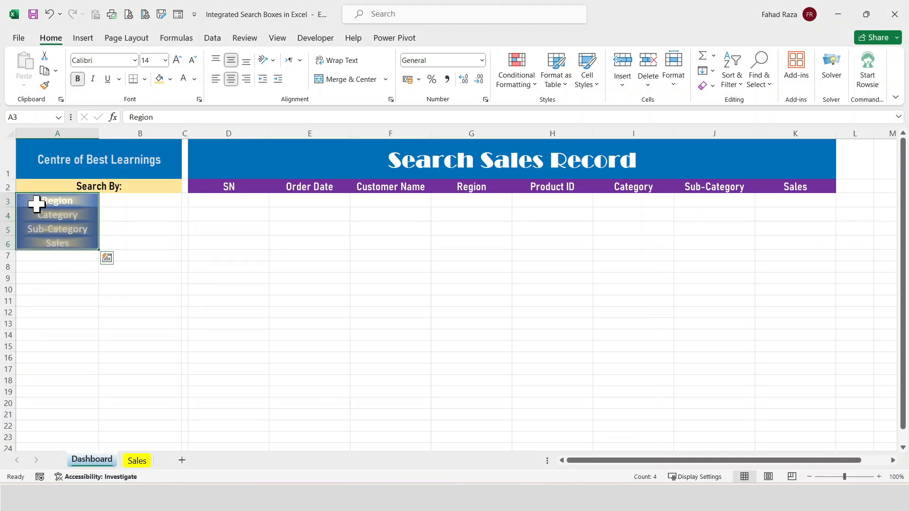
Open the two-color gradient fill effects for search cells B3:B6 and compare the shading styles.
{"action": "left_click", "coordinate": [118, 204]}
{"action": "left_click_drag", "start_coordinate": [118, 204], "coordinate": [121, 241]}
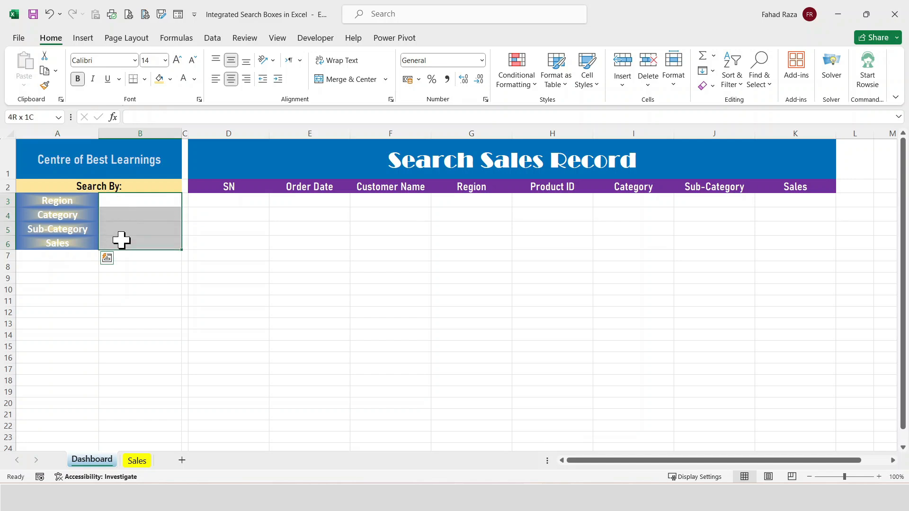
{"action": "right_click", "coordinate": [158, 208]}
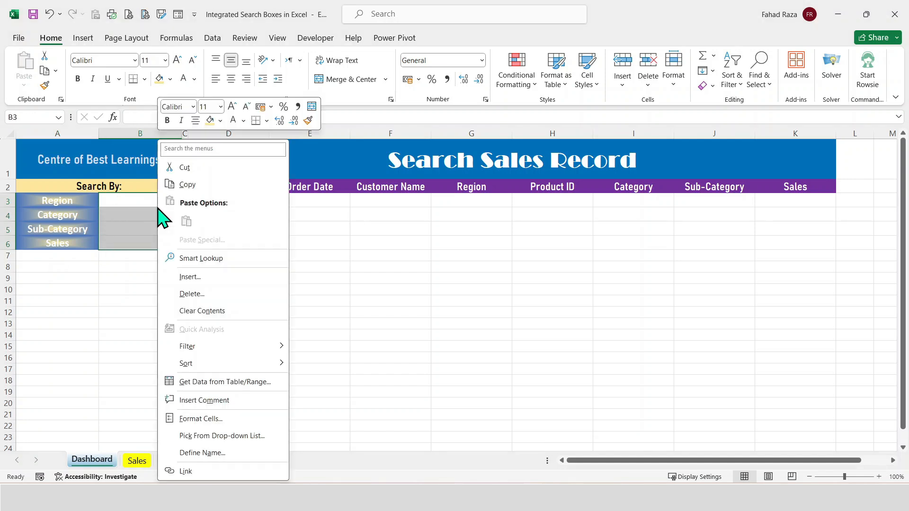
{"action": "left_click", "coordinate": [213, 417]}
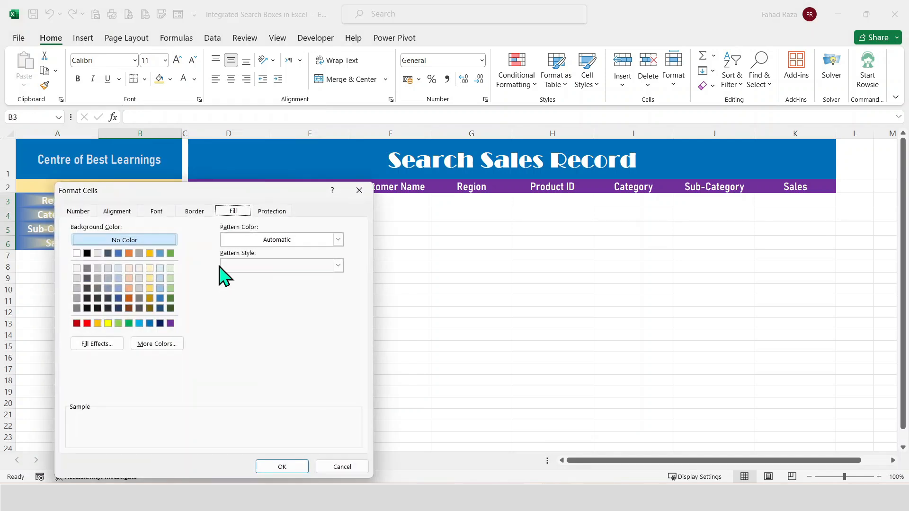
{"action": "left_click", "coordinate": [111, 345]}
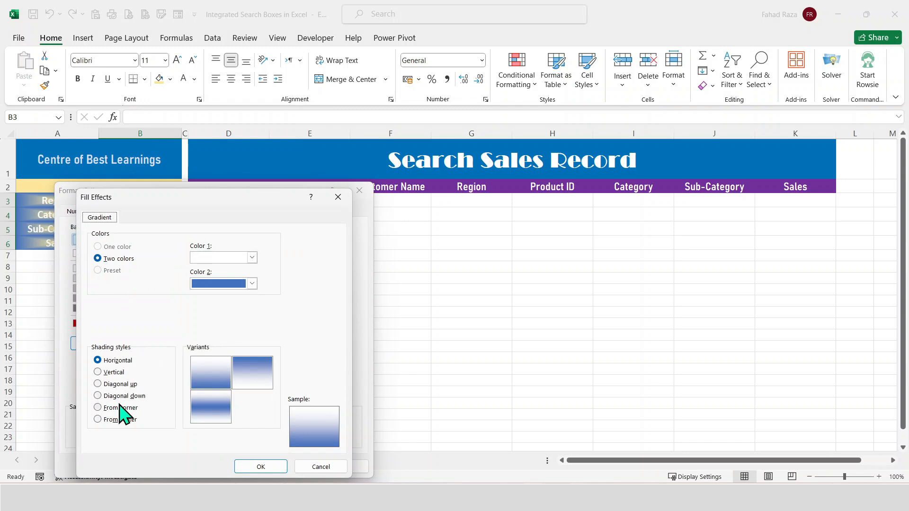
{"action": "left_click", "coordinate": [113, 373]}
{"action": "left_click", "coordinate": [115, 384]}
{"action": "left_click", "coordinate": [124, 397]}
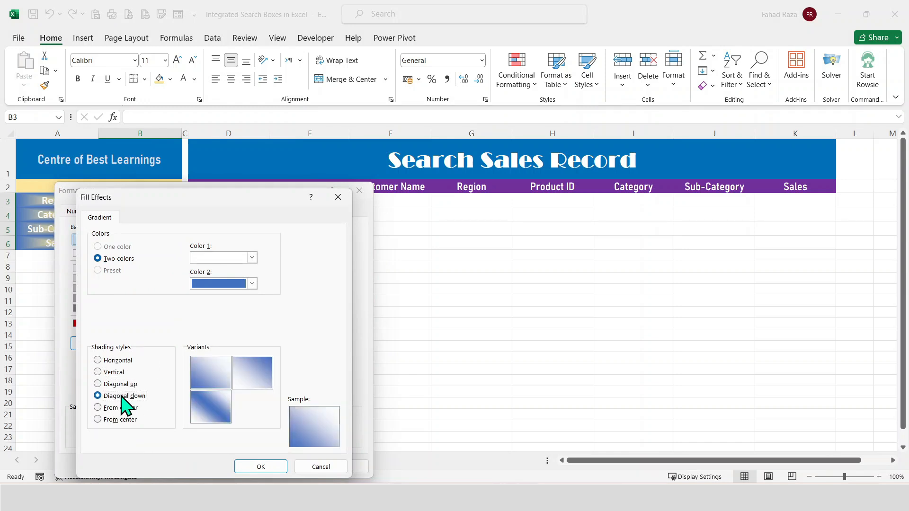
{"action": "left_click", "coordinate": [122, 409]}
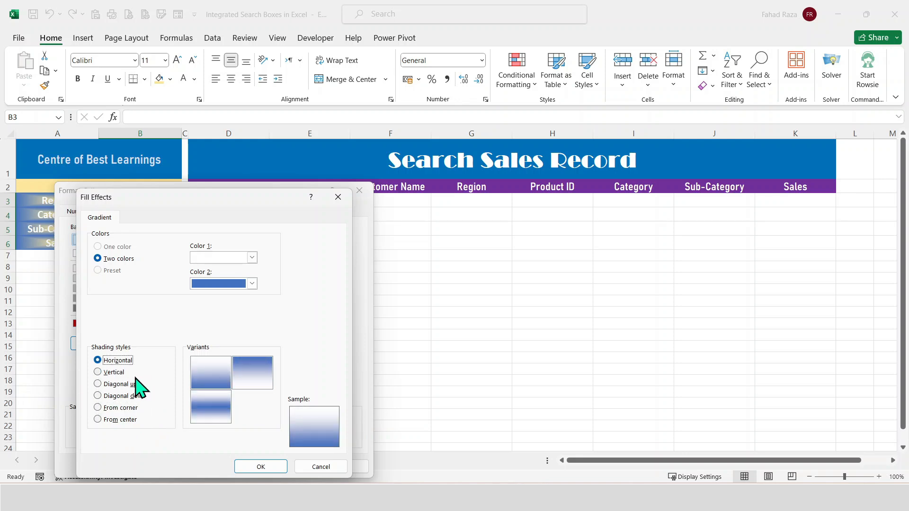
Set light gray and darker gray as the two gradient colors and apply the fill to B3:B6.
{"action": "left_click", "coordinate": [218, 258]}
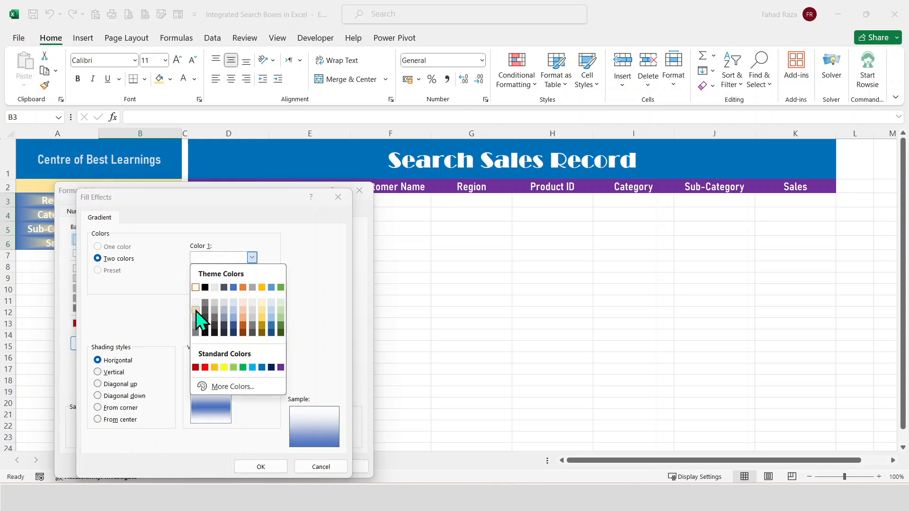
{"action": "left_click", "coordinate": [196, 310]}
{"action": "left_click", "coordinate": [218, 283]}
{"action": "left_click", "coordinate": [196, 351]}
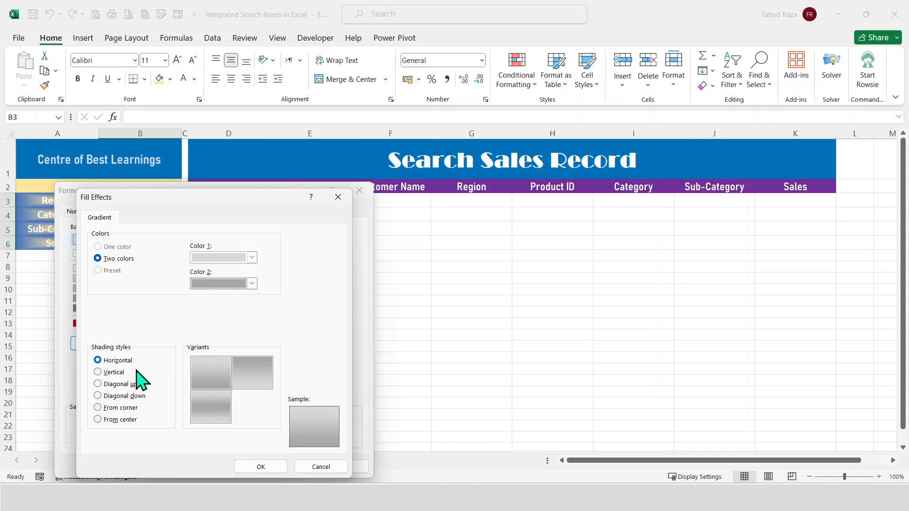
{"action": "left_click", "coordinate": [210, 284]}
{"action": "left_click", "coordinate": [197, 349]}
{"action": "left_click", "coordinate": [260, 466]}
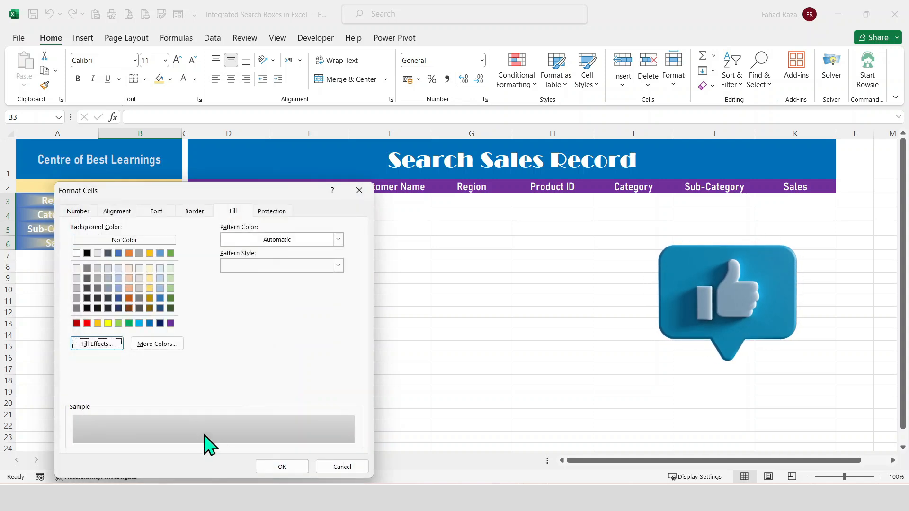
{"action": "left_click", "coordinate": [283, 465]}
{"action": "left_click", "coordinate": [133, 277]}
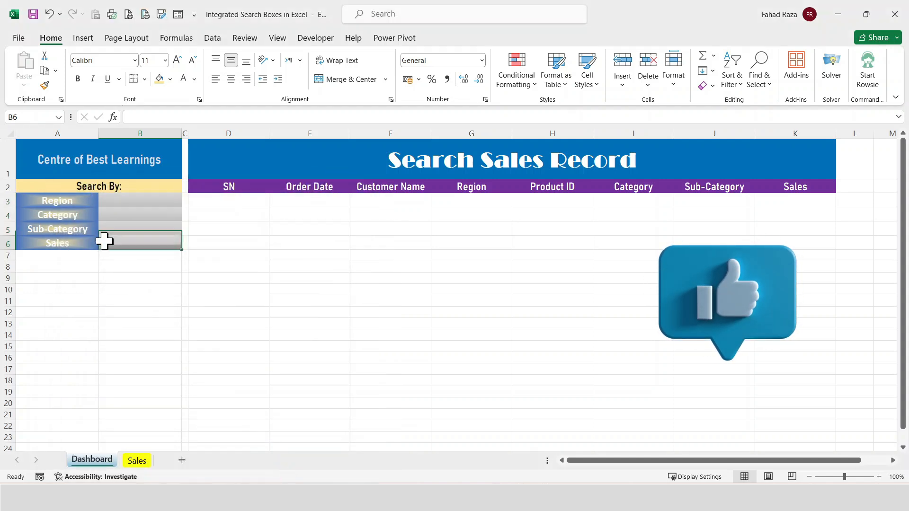
Fill separator column C with a very light gray and narrow the column slightly.
{"action": "left_click", "coordinate": [185, 133]}
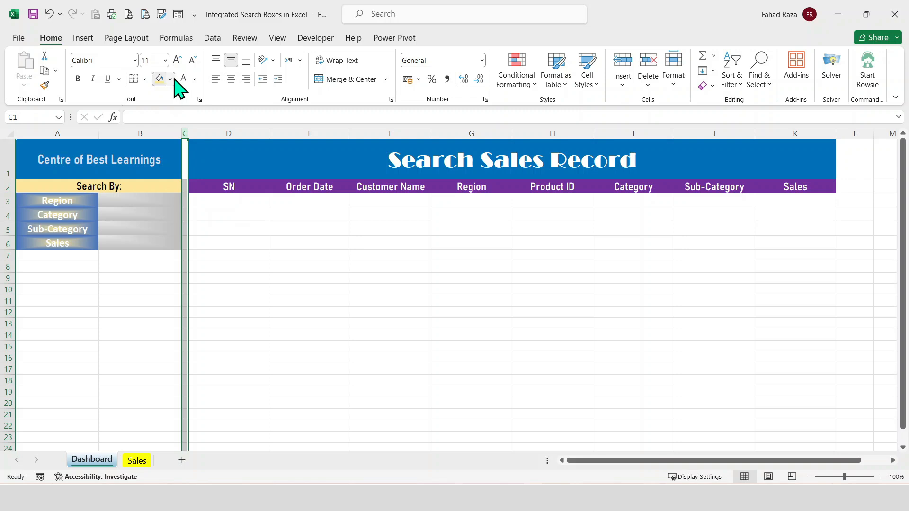
{"action": "left_click", "coordinate": [170, 79]}
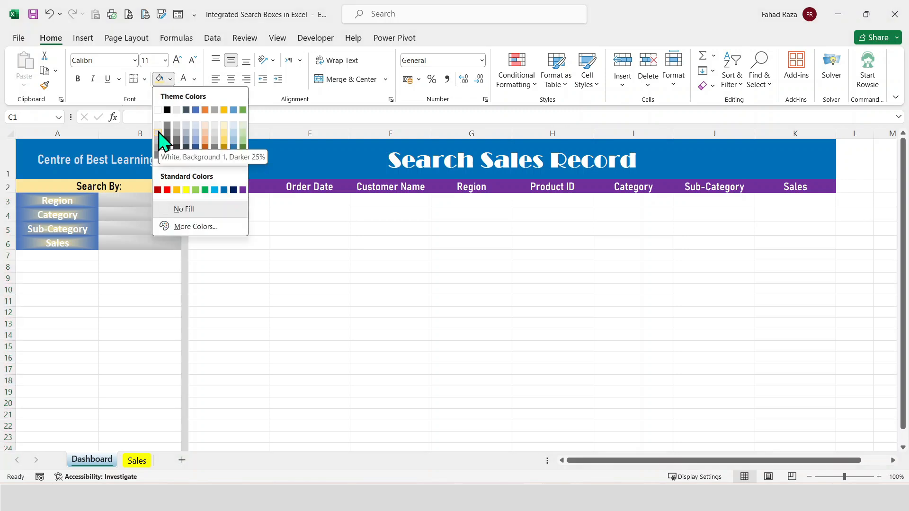
{"action": "left_click", "coordinate": [158, 132]}
{"action": "left_click", "coordinate": [170, 79]}
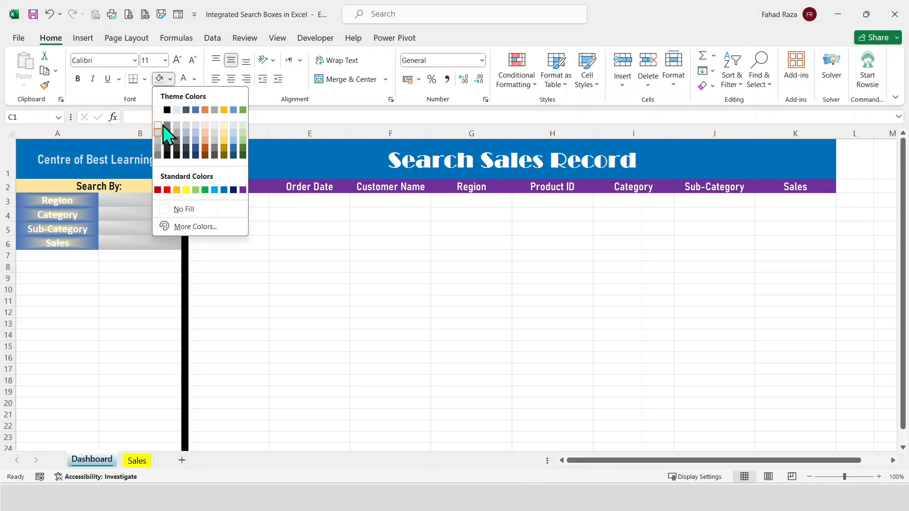
{"action": "left_click", "coordinate": [162, 132]}
{"action": "left_click", "coordinate": [137, 282]}
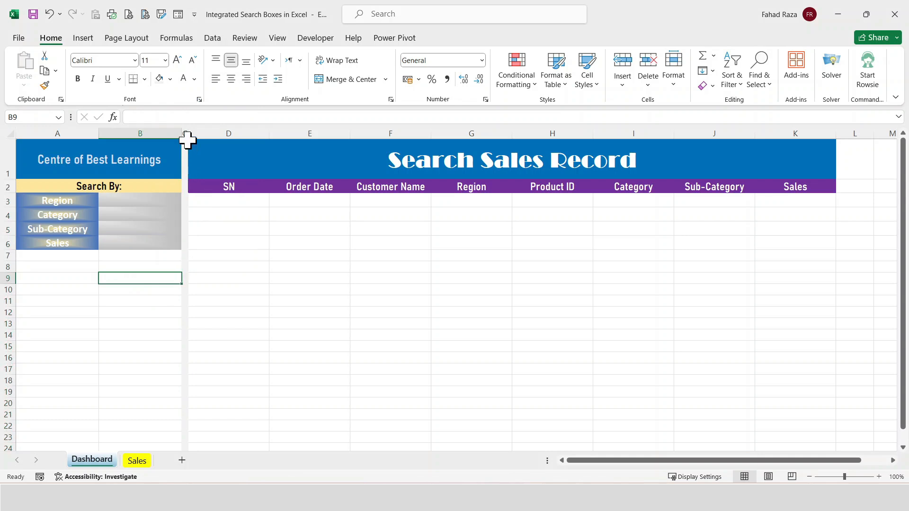
{"action": "left_click_drag", "start_coordinate": [187, 133], "coordinate": [185, 134]}
Hide the Dashboard sheet's gridlines and increase the height of the rows from row 3 down.
{"action": "left_click", "coordinate": [10, 134]}
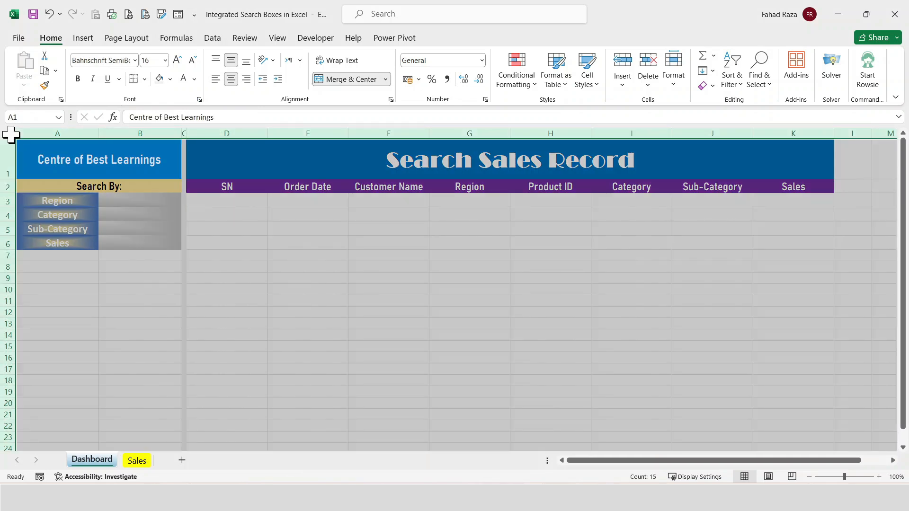
{"action": "left_click", "coordinate": [278, 38]}
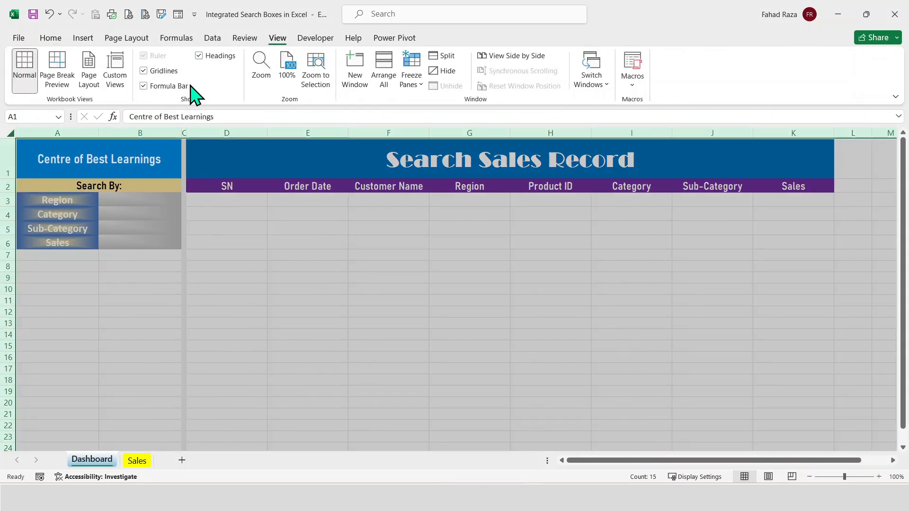
{"action": "left_click", "coordinate": [143, 71]}
{"action": "left_click", "coordinate": [218, 208]}
{"action": "left_click", "coordinate": [57, 297]}
Insert the Centre of Best Learnings logo picture, shrink it to about 5.72 cm square and place it below the search boxes.
{"action": "left_click", "coordinate": [83, 38]}
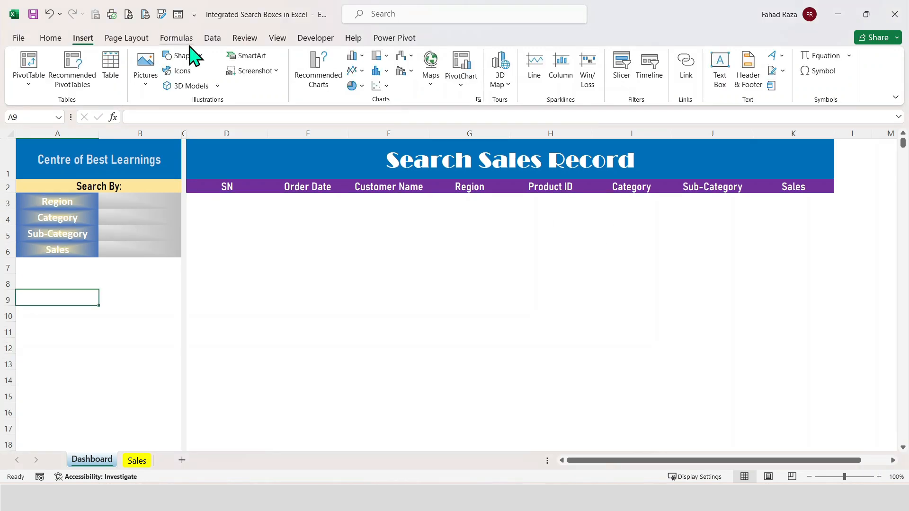
{"action": "left_click", "coordinate": [145, 80]}
{"action": "left_click", "coordinate": [171, 119]}
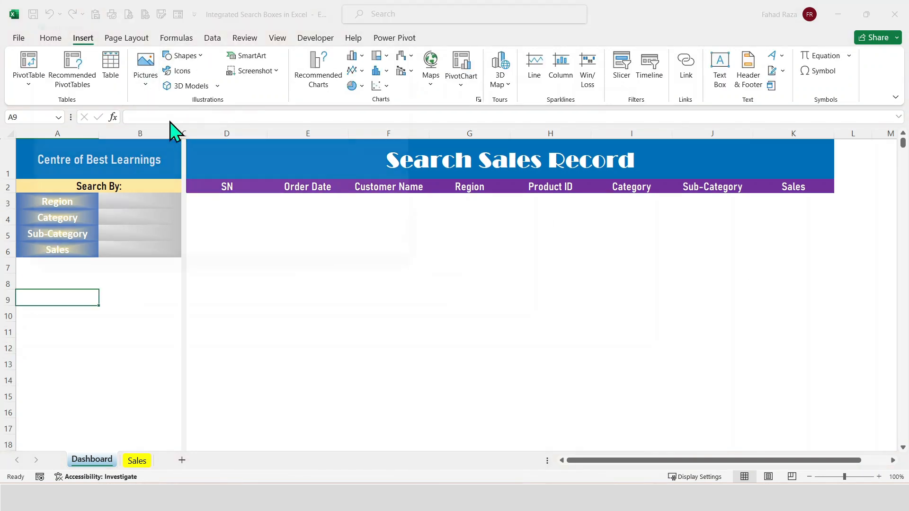
{"action": "double_click", "coordinate": [223, 123]}
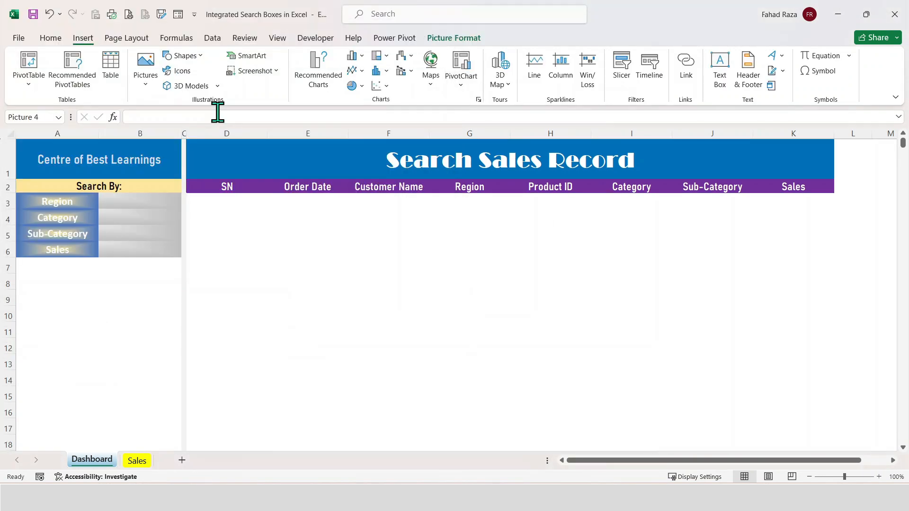
{"action": "left_click_drag", "start_coordinate": [169, 301], "coordinate": [329, 235]}
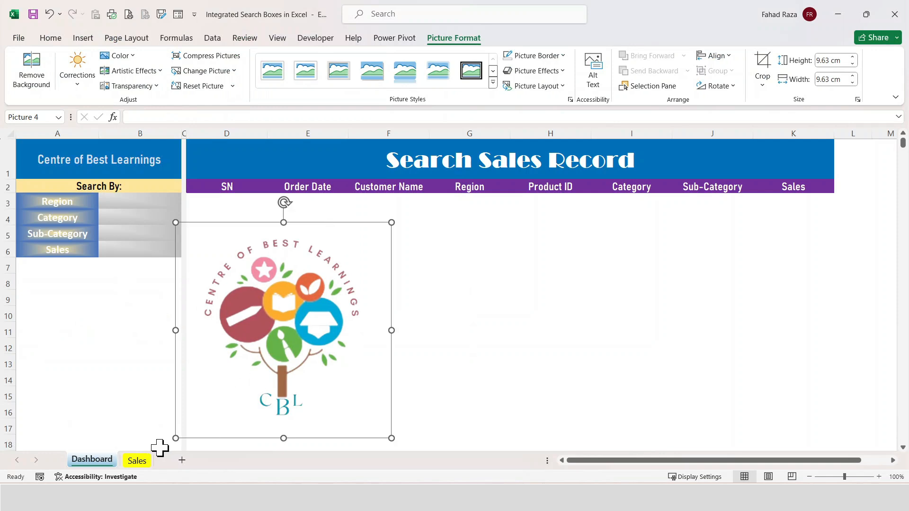
{"action": "left_click_drag", "start_coordinate": [175, 438], "coordinate": [262, 349]}
{"action": "left_click_drag", "start_coordinate": [328, 281], "coordinate": [93, 342]}
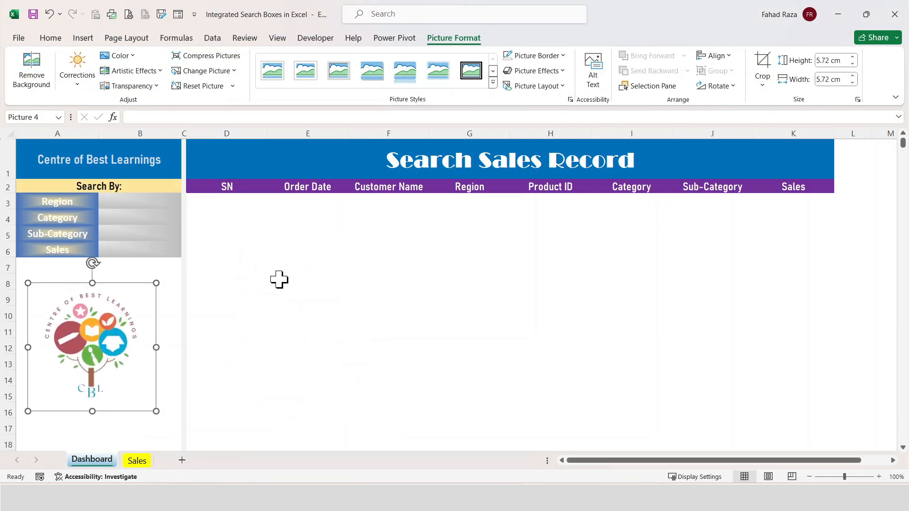
{"action": "left_click", "coordinate": [279, 279]}
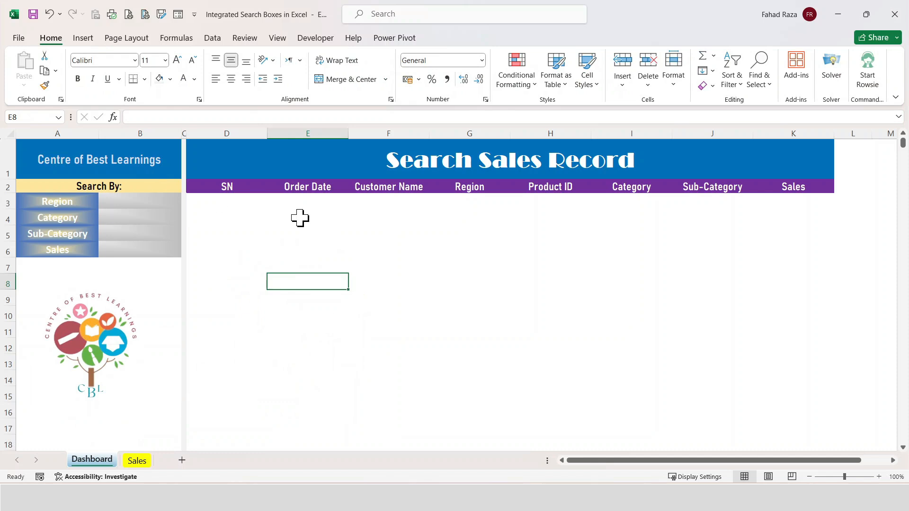
Format the search input cells B3:B6 with size 12 Bahnschrift SemiBold SemiConden font.
{"action": "left_click_drag", "start_coordinate": [110, 205], "coordinate": [127, 252]}
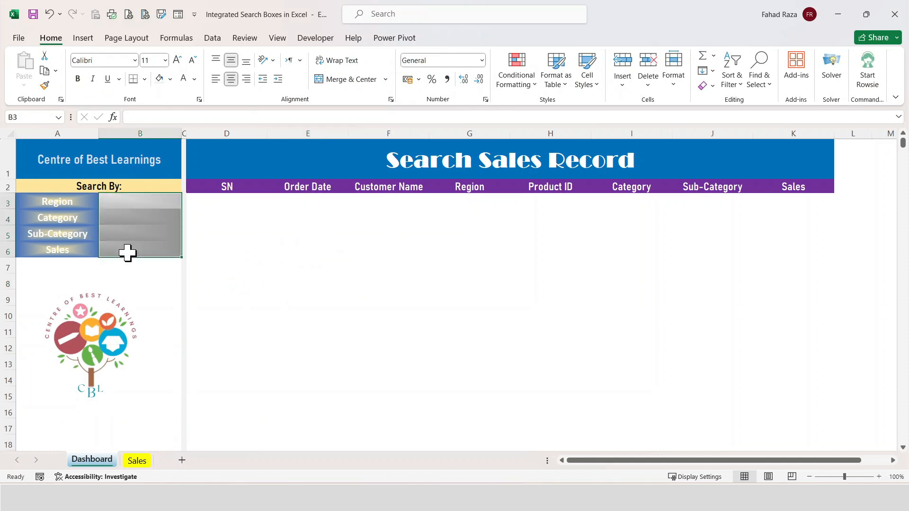
{"action": "left_click", "coordinate": [78, 79]}
{"action": "left_click", "coordinate": [177, 60]}
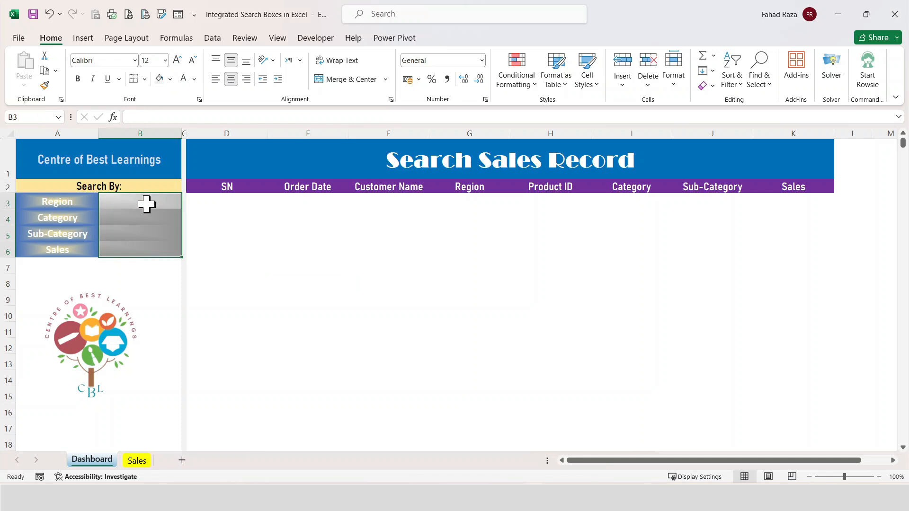
{"action": "left_click", "coordinate": [135, 62]}
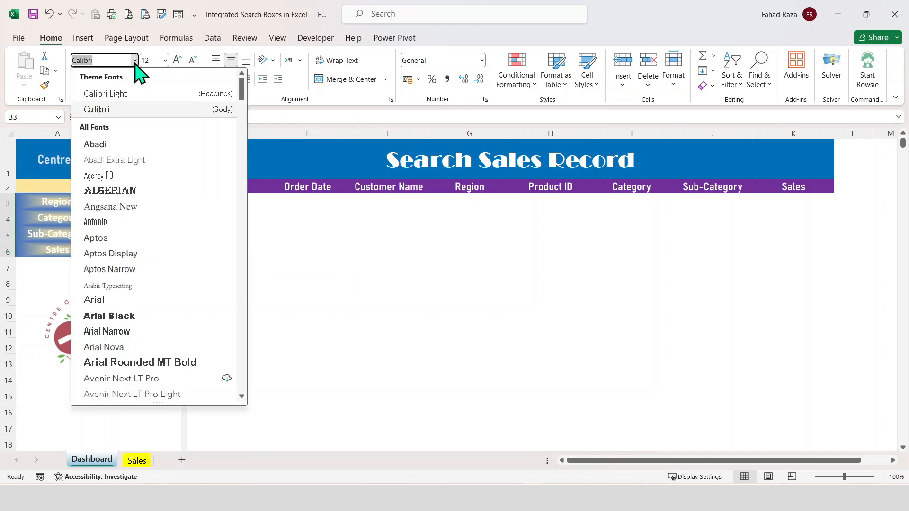
{"action": "scroll", "coordinate": [137, 319], "scroll_direction": "down", "scroll_amount": 5}
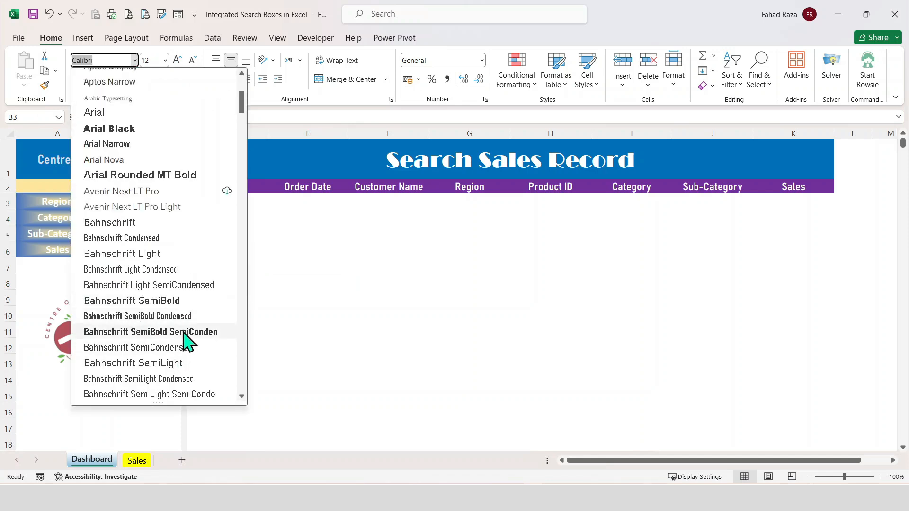
{"action": "left_click", "coordinate": [186, 333]}
Change the font of the search labels in A3:A6 to Bahnschrift SemiBold SemiConden.
{"action": "left_click_drag", "start_coordinate": [64, 203], "coordinate": [65, 248]}
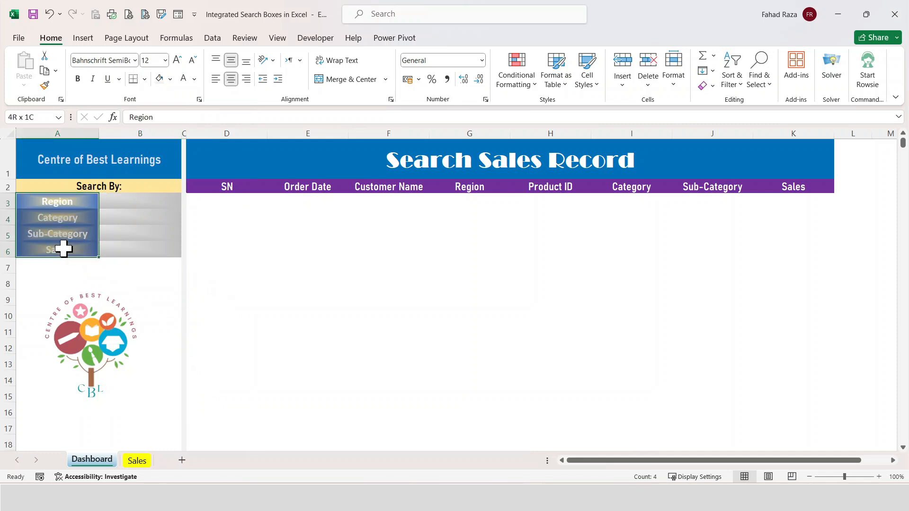
{"action": "left_click", "coordinate": [135, 60]}
{"action": "scroll", "coordinate": [133, 353], "scroll_direction": "down", "scroll_amount": 5}
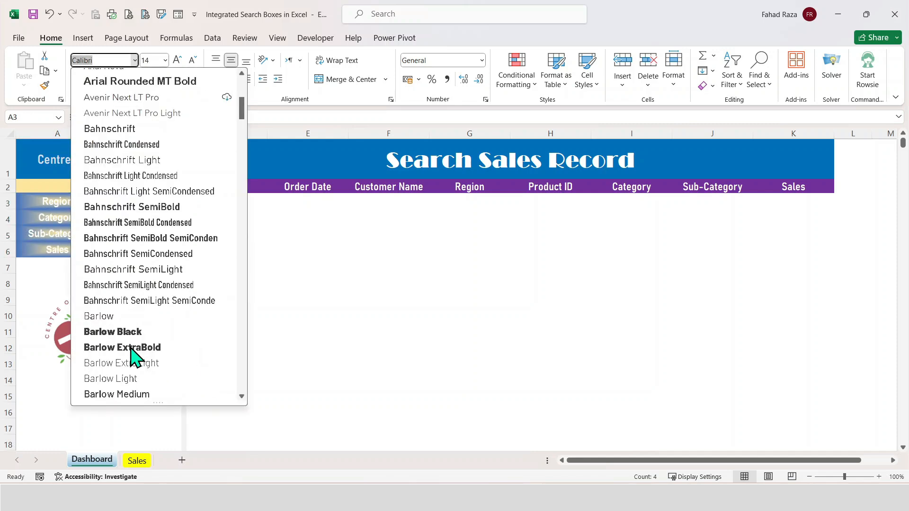
{"action": "left_click", "coordinate": [178, 238]}
{"action": "left_click", "coordinate": [114, 200]}
{"action": "left_click", "coordinate": [136, 246]}
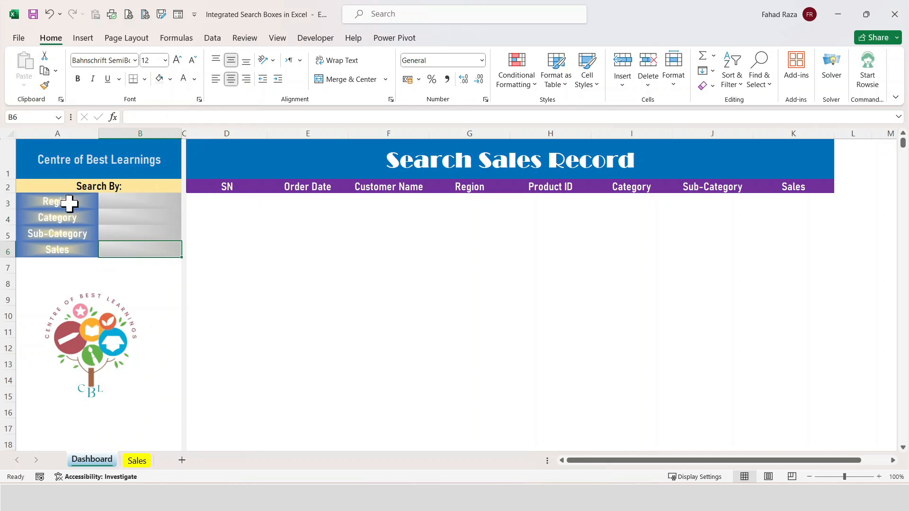
Start a formula-based conditional formatting rule for columns D to K from row 2 down, using =$D2<>"".
{"action": "left_click", "coordinate": [227, 202]}
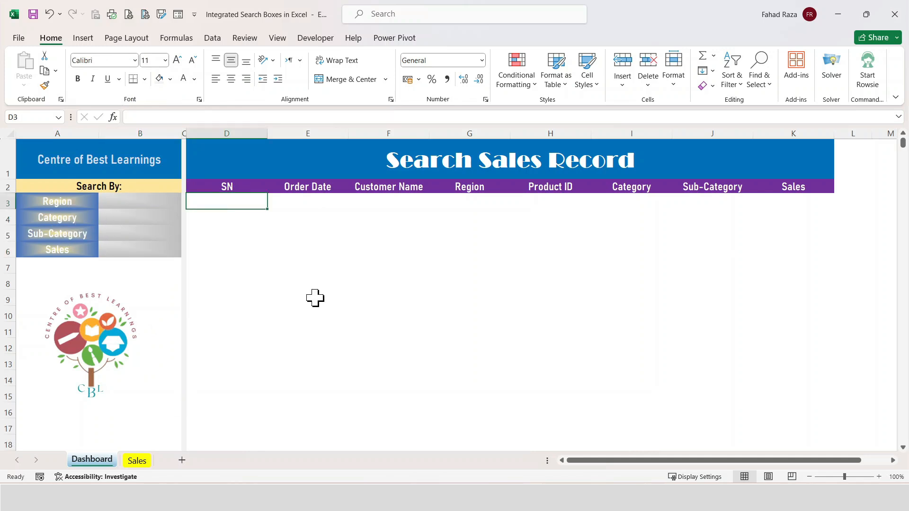
{"action": "left_click_drag", "start_coordinate": [193, 186], "coordinate": [816, 211]}
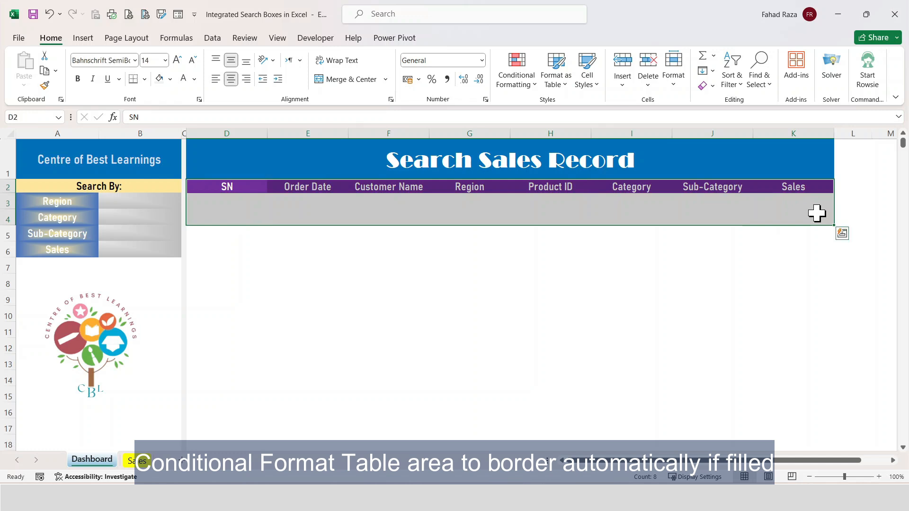
{"action": "key", "text": "ctrl+shift+Down"}
{"action": "left_click", "coordinate": [528, 90]}
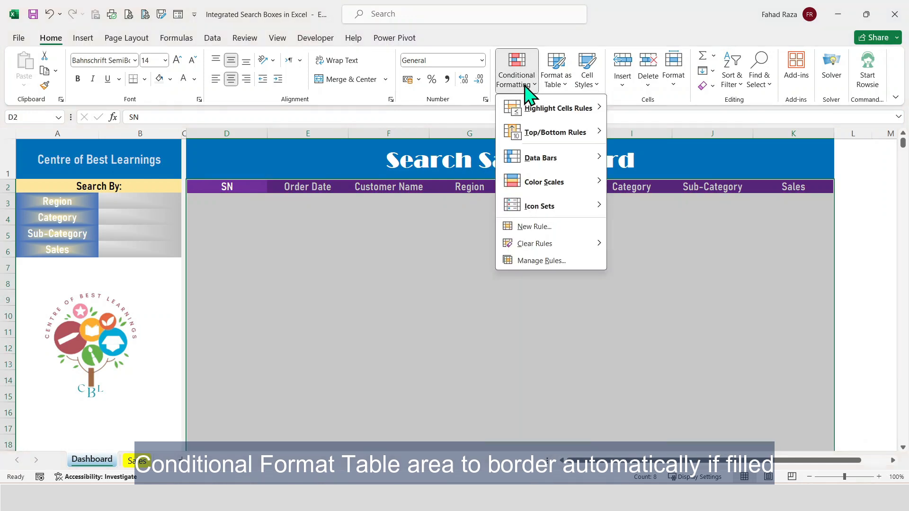
{"action": "left_click", "coordinate": [537, 227]}
{"action": "left_click", "coordinate": [350, 196]}
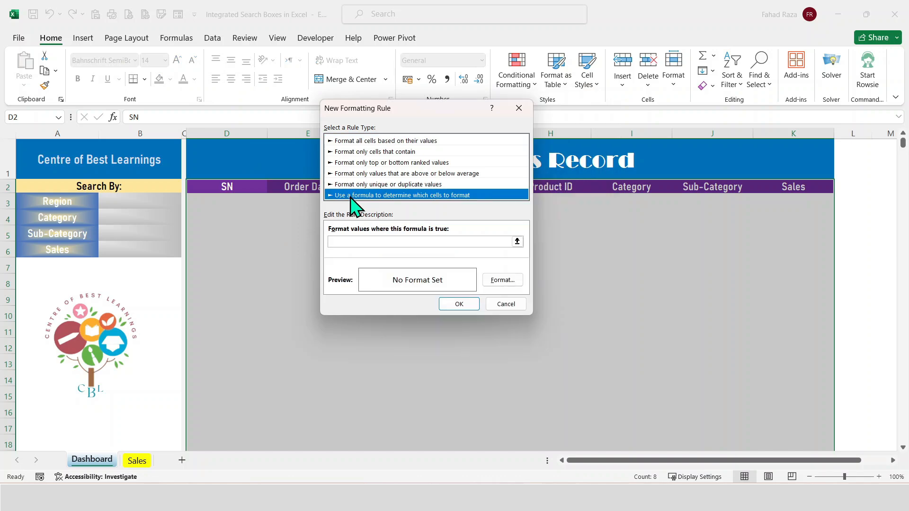
{"action": "type", "text": "="}
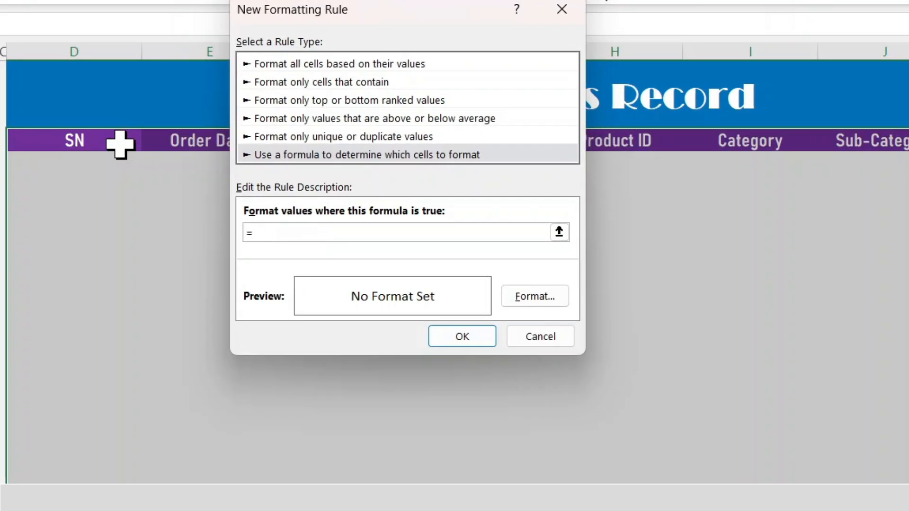
{"action": "left_click", "coordinate": [97, 146]}
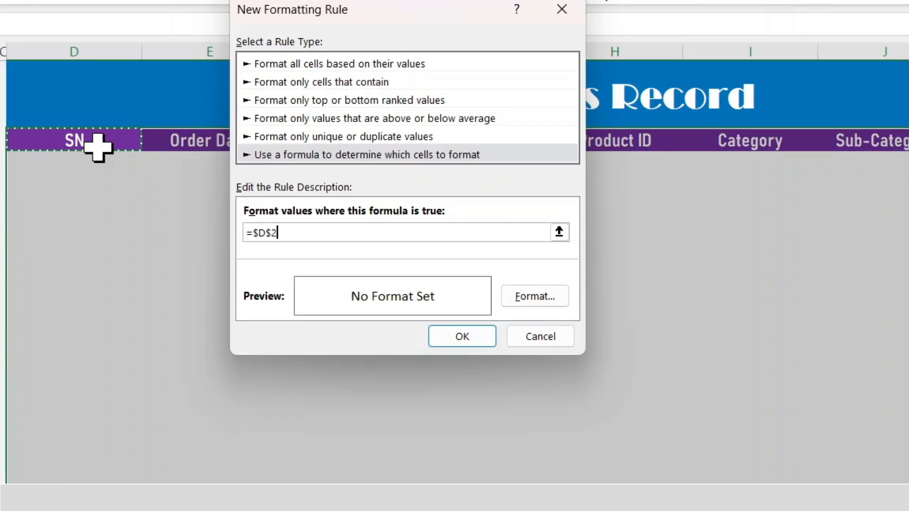
{"action": "key", "text": "F4"}
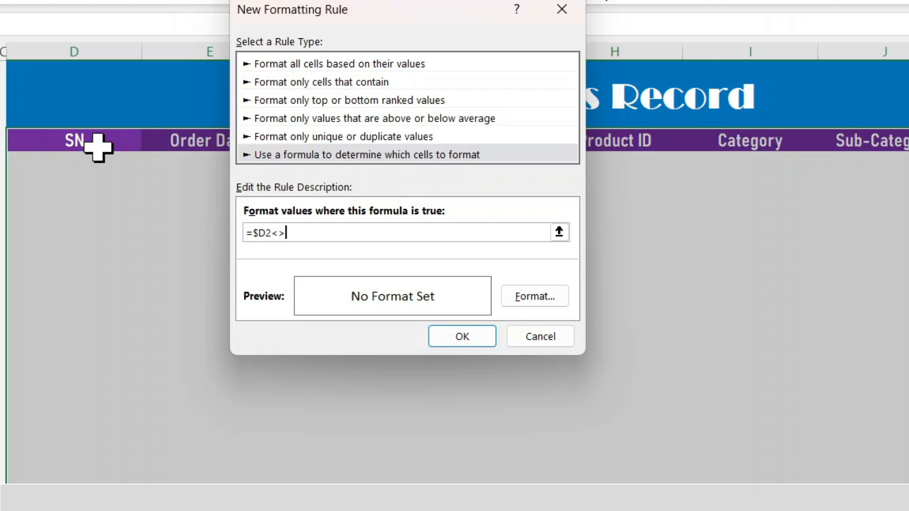
Give the rule a dark gray outline border and apply it to the table area.
{"action": "left_click", "coordinate": [534, 296]}
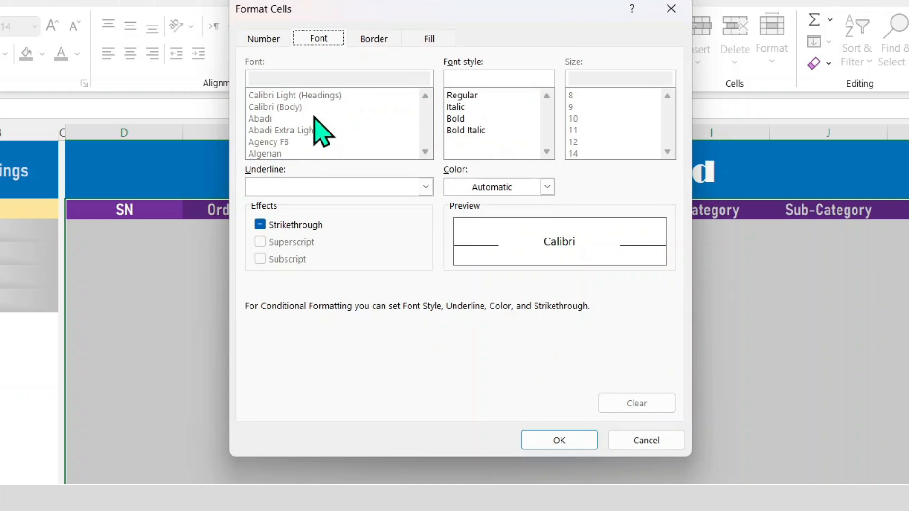
{"action": "left_click", "coordinate": [382, 40]}
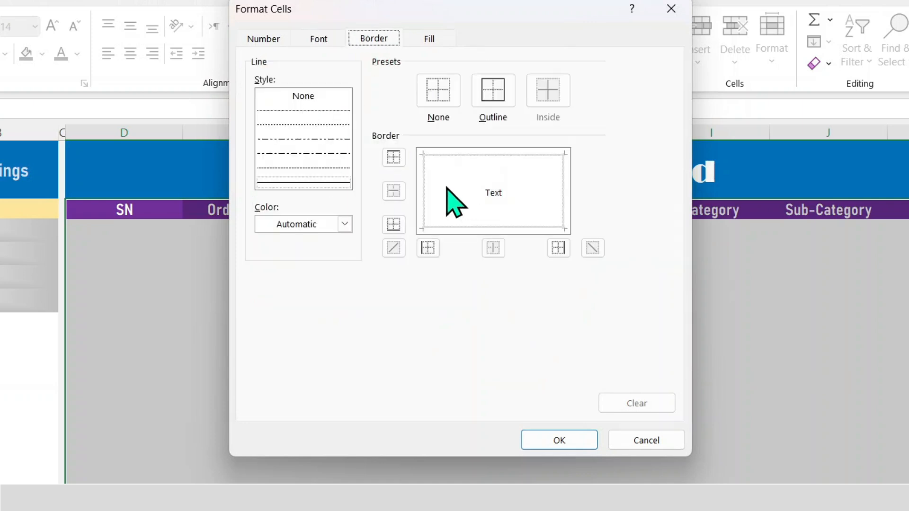
{"action": "left_click", "coordinate": [344, 224]}
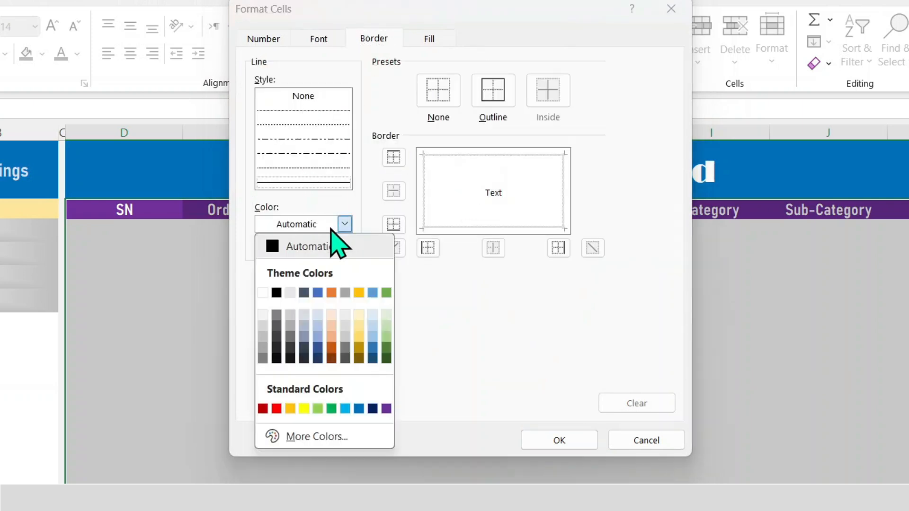
{"action": "left_click", "coordinate": [262, 358]}
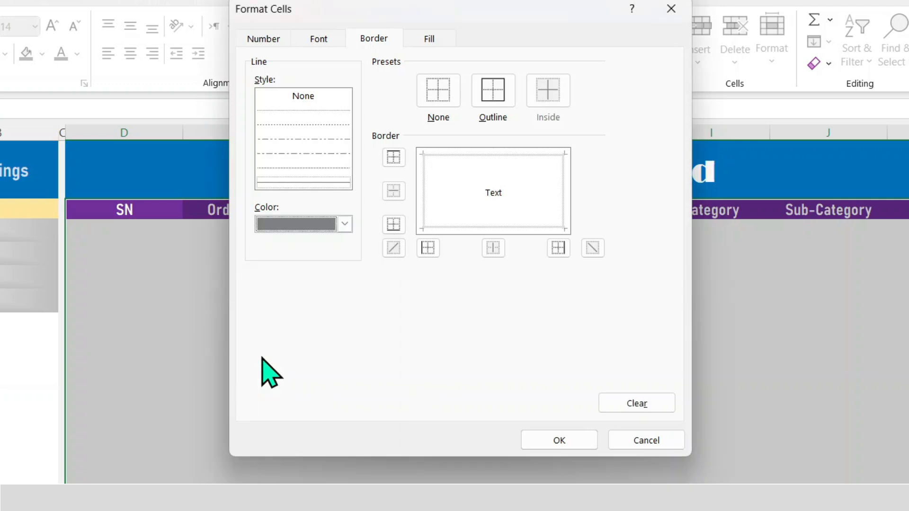
{"action": "left_click", "coordinate": [493, 92]}
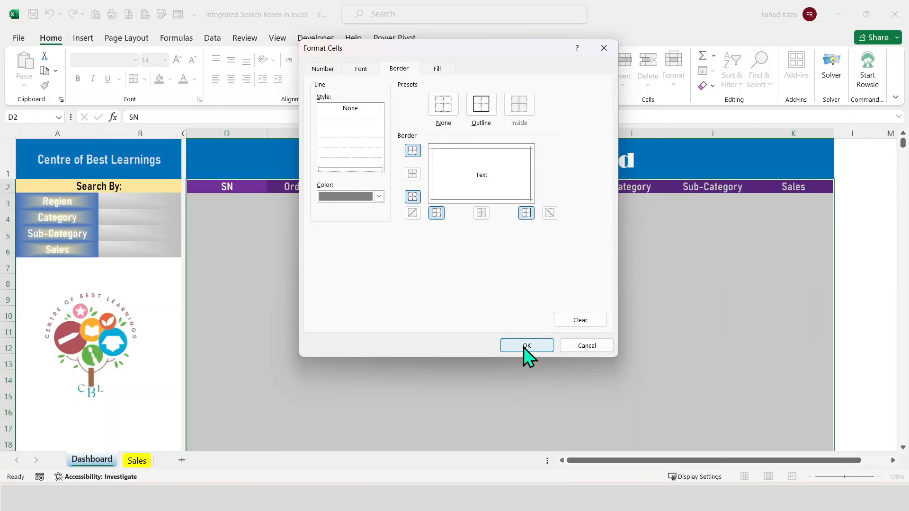
{"action": "left_click", "coordinate": [524, 346]}
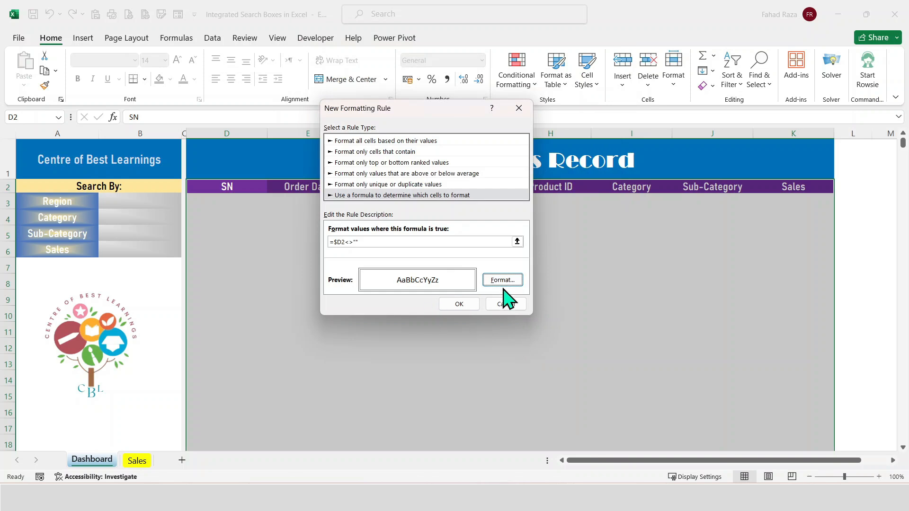
{"action": "left_click", "coordinate": [459, 304]}
Test the automatic border rule by entering 1, 2 and 3 in cells D3:D5.
{"action": "left_click", "coordinate": [227, 206]}
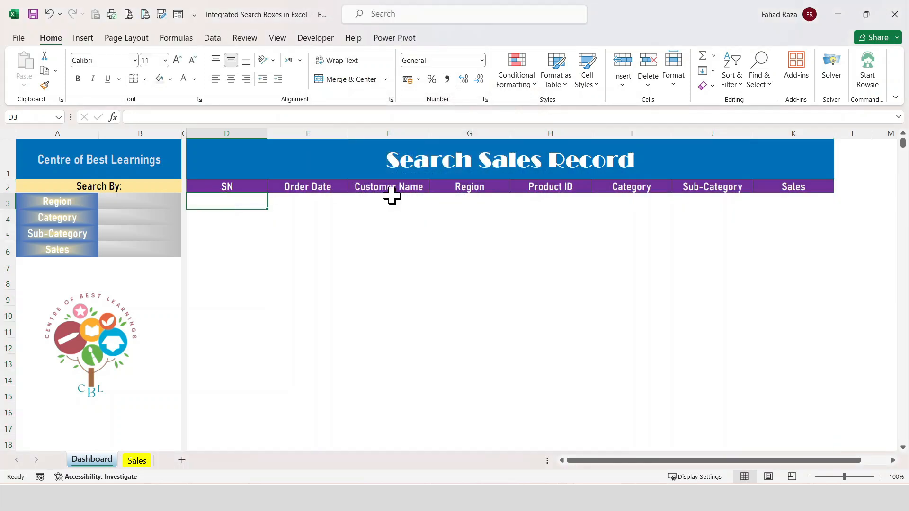
{"action": "type", "text": "1"}
{"action": "key", "text": "Return"}
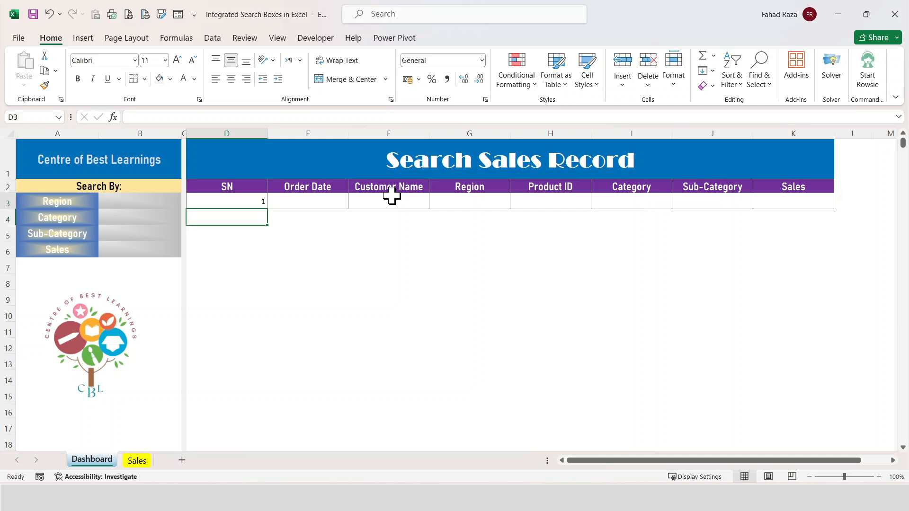
{"action": "key", "text": "Up"}
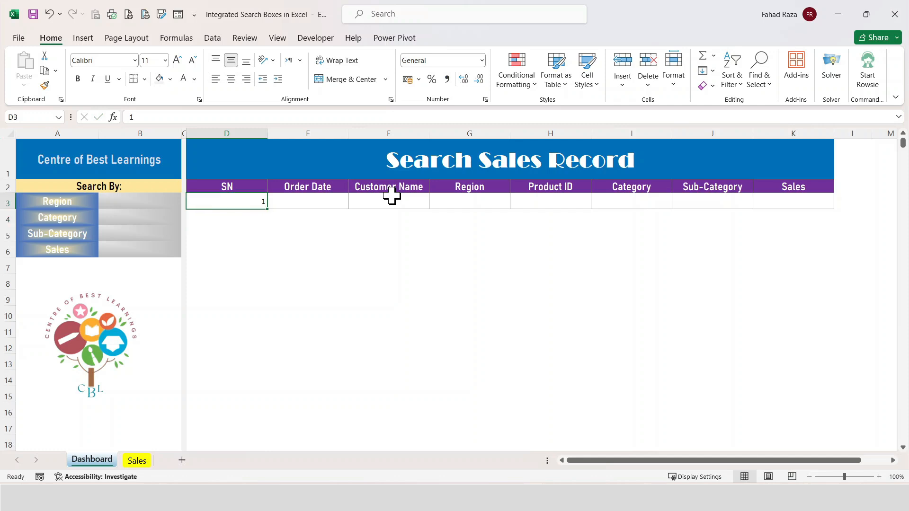
{"action": "key", "text": "Return"}
{"action": "type", "text": "2"}
{"action": "key", "text": "Return"}
{"action": "type", "text": "3"}
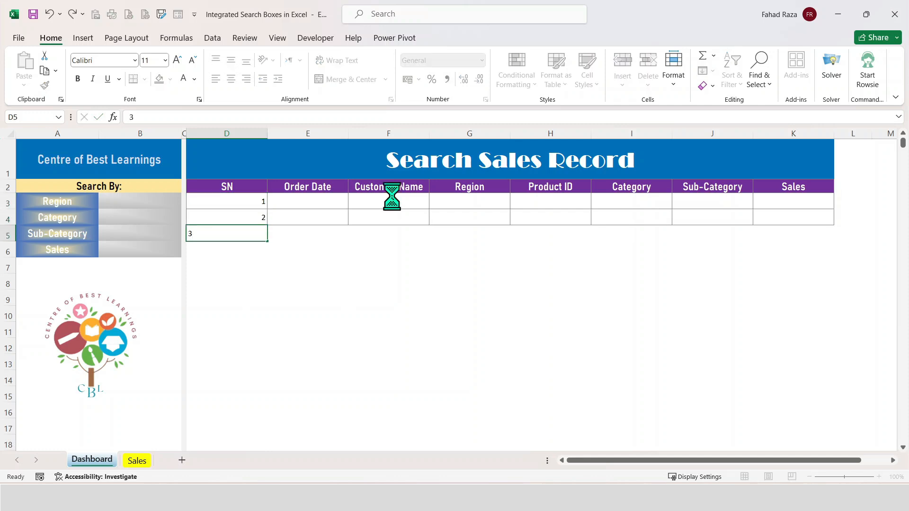
{"action": "key", "text": "Return"}
Clear the test numbers from cells D3:D5.
{"action": "key", "text": "Up"}
{"action": "key", "text": "shift+Up"}
{"action": "key", "text": "shift+Up"}
{"action": "key", "text": "Delete"}
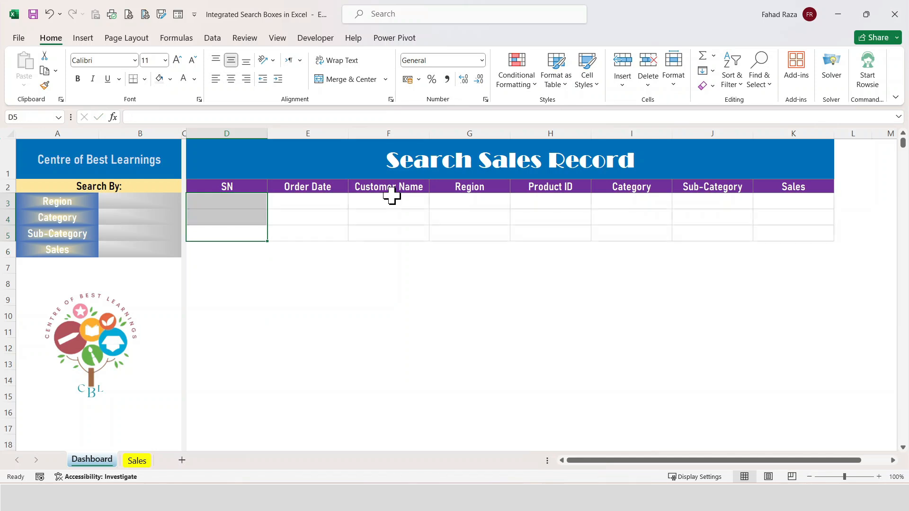
{"action": "key", "text": "Up"}
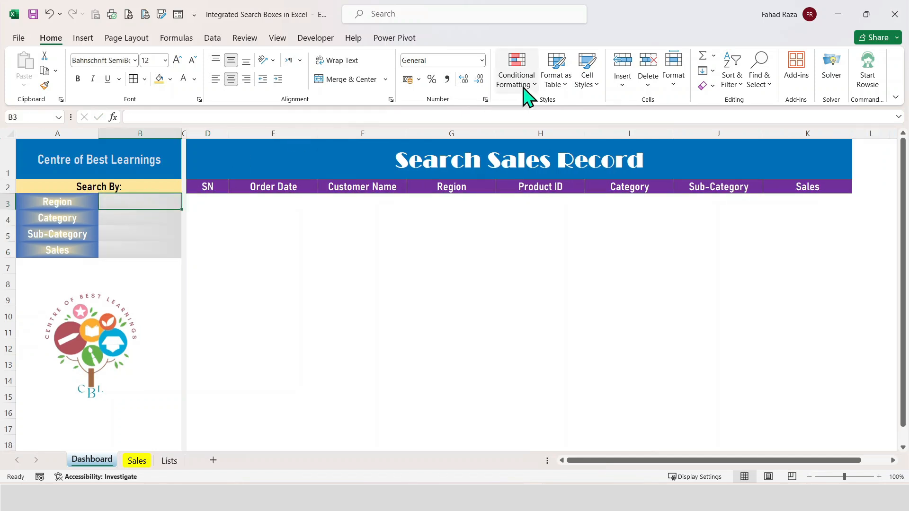
Add list data validation to Region cell B3, sourced from the region entries on the Lists sheet, and check its dropdown.
{"action": "left_click", "coordinate": [212, 38]}
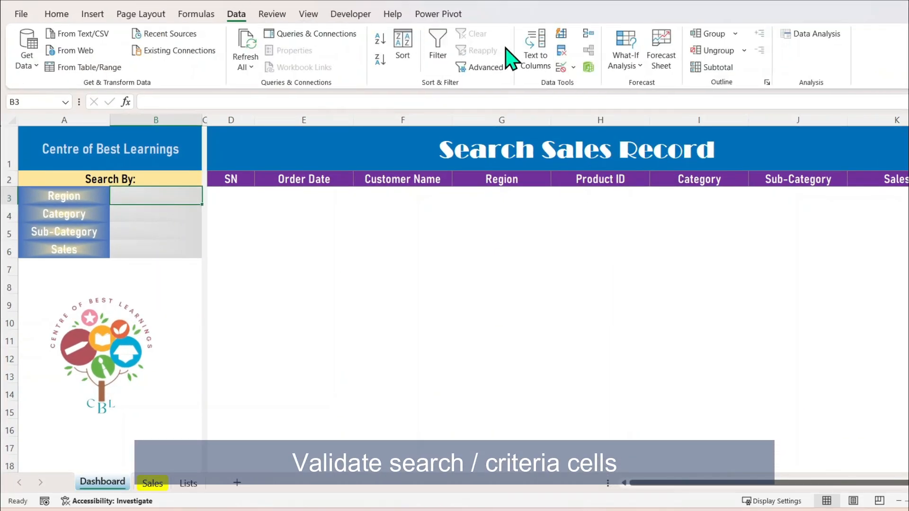
{"action": "left_click", "coordinate": [563, 70]}
{"action": "left_click", "coordinate": [430, 148]}
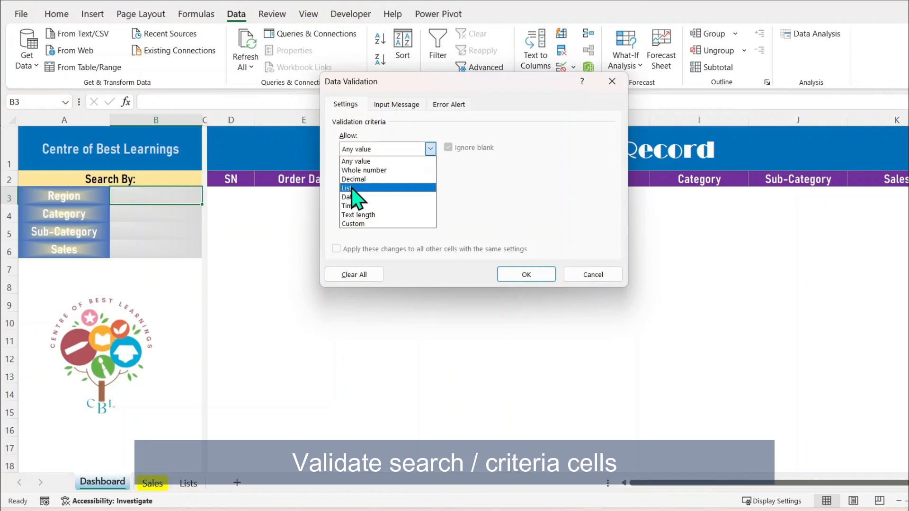
{"action": "left_click", "coordinate": [353, 188]}
{"action": "left_click", "coordinate": [378, 204]}
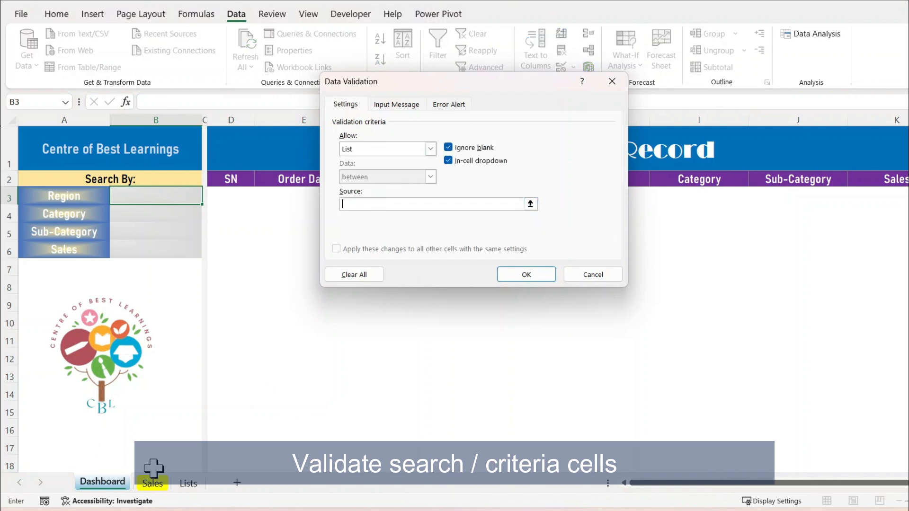
{"action": "left_click", "coordinate": [188, 483]}
{"action": "left_click_drag", "start_coordinate": [77, 149], "coordinate": [73, 188]}
{"action": "left_click", "coordinate": [522, 274]}
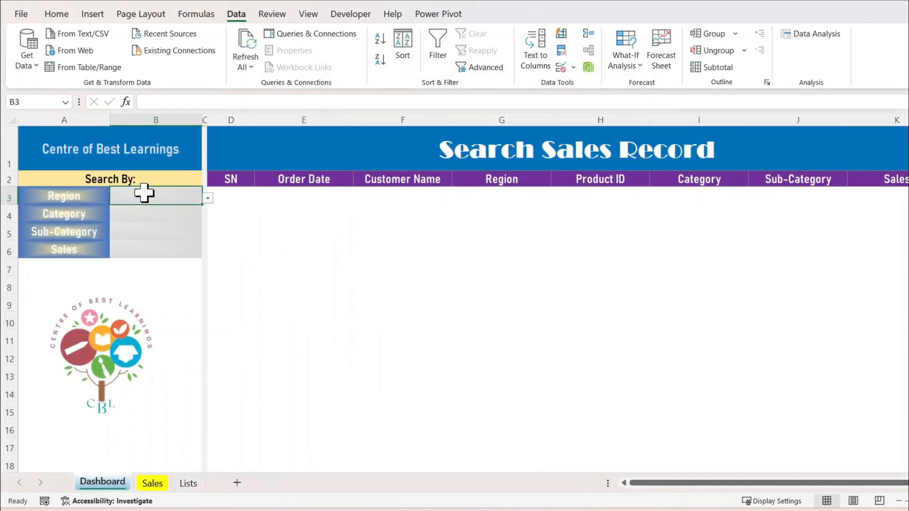
{"action": "left_click", "coordinate": [209, 199]}
{"action": "left_click", "coordinate": [208, 199]}
Add list data validation to Category cell B4, sourced from the category entries on the Lists sheet.
{"action": "left_click", "coordinate": [187, 212]}
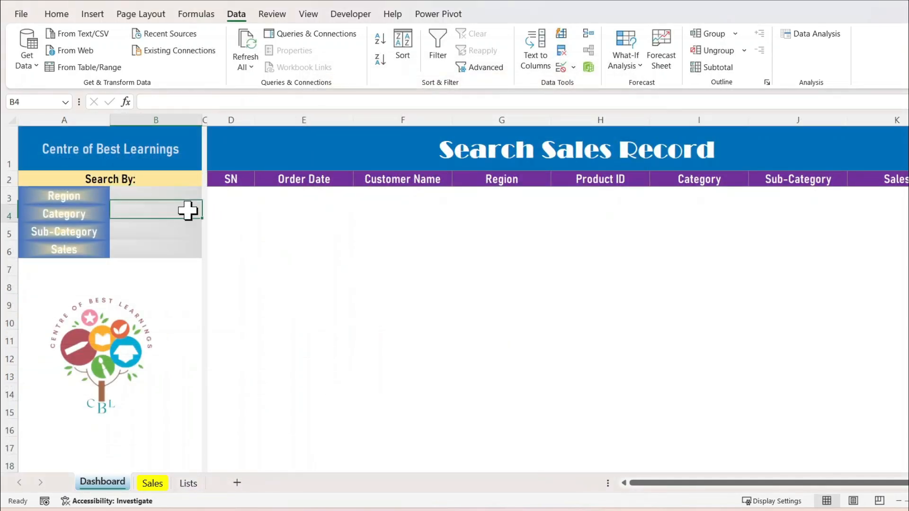
{"action": "left_click", "coordinate": [561, 67]}
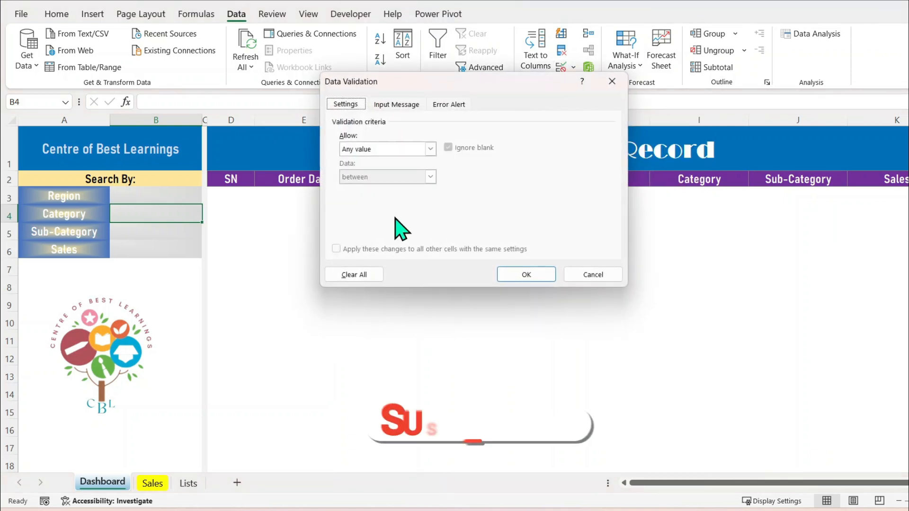
{"action": "left_click", "coordinate": [392, 149]}
{"action": "left_click", "coordinate": [348, 188]}
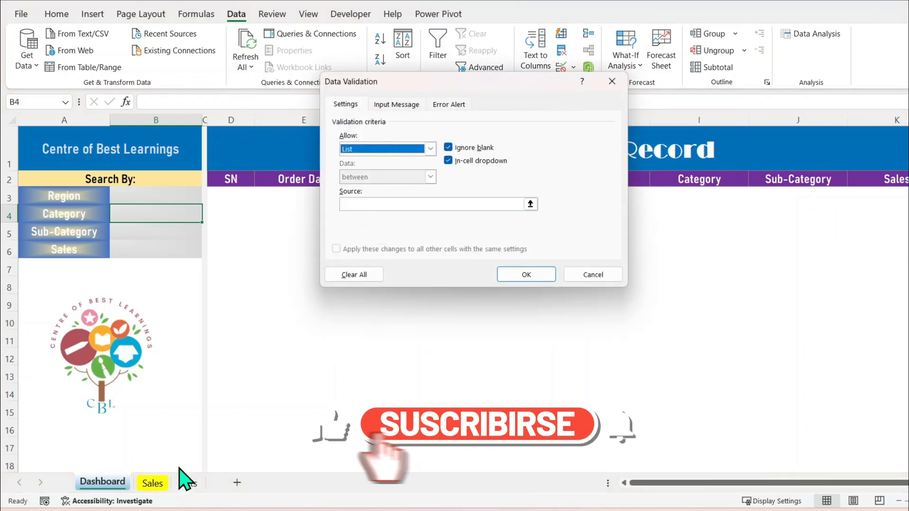
{"action": "left_click", "coordinate": [349, 203]}
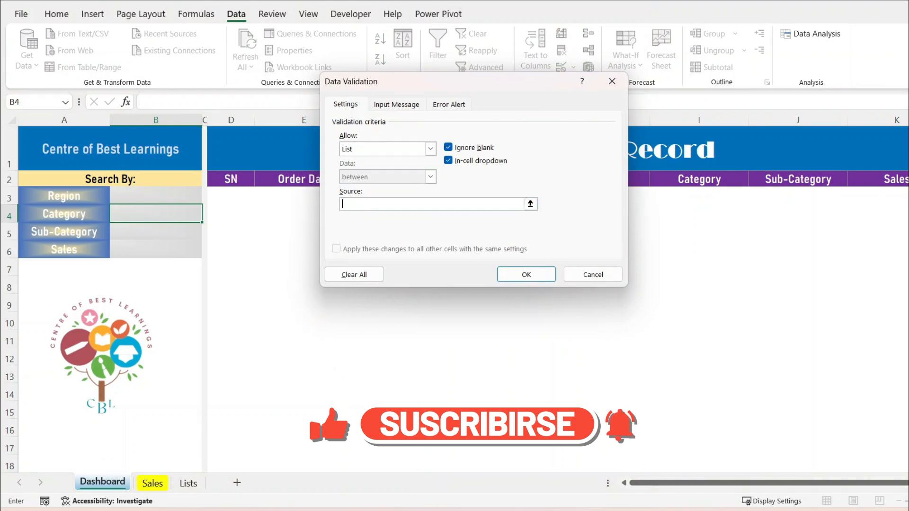
{"action": "left_click", "coordinate": [186, 483]}
{"action": "left_click_drag", "start_coordinate": [149, 147], "coordinate": [152, 175]}
{"action": "left_click", "coordinate": [526, 276]}
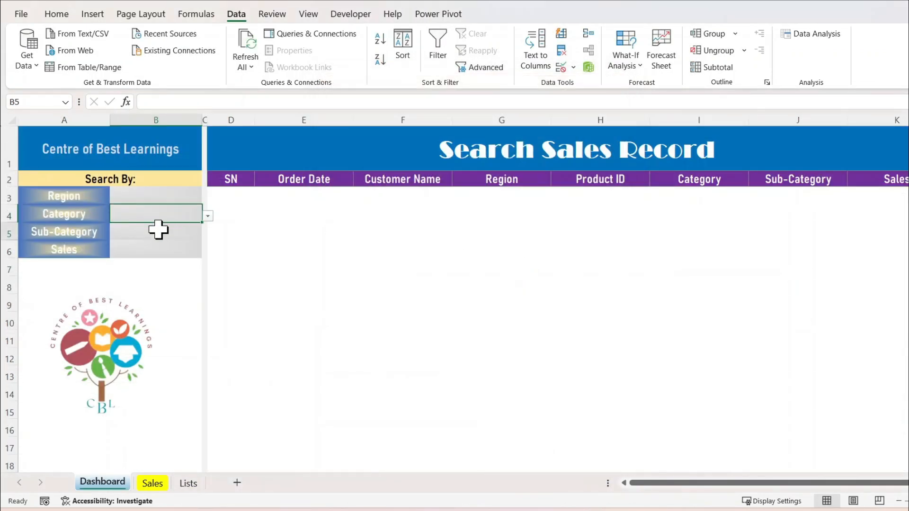
Add list data validation to Sub-Category cell B5, sourced from the sub-category entries on the Lists sheet.
{"action": "left_click", "coordinate": [561, 67]}
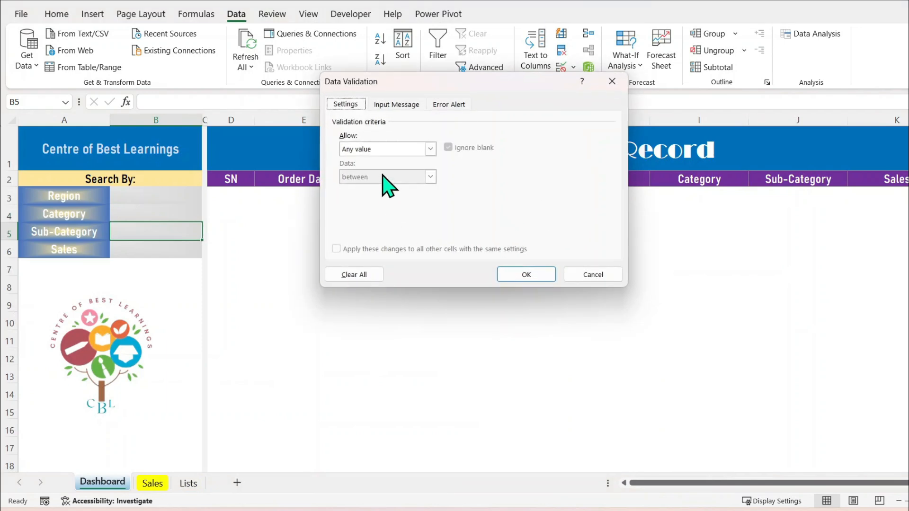
{"action": "left_click", "coordinate": [381, 150]}
{"action": "left_click", "coordinate": [370, 188]}
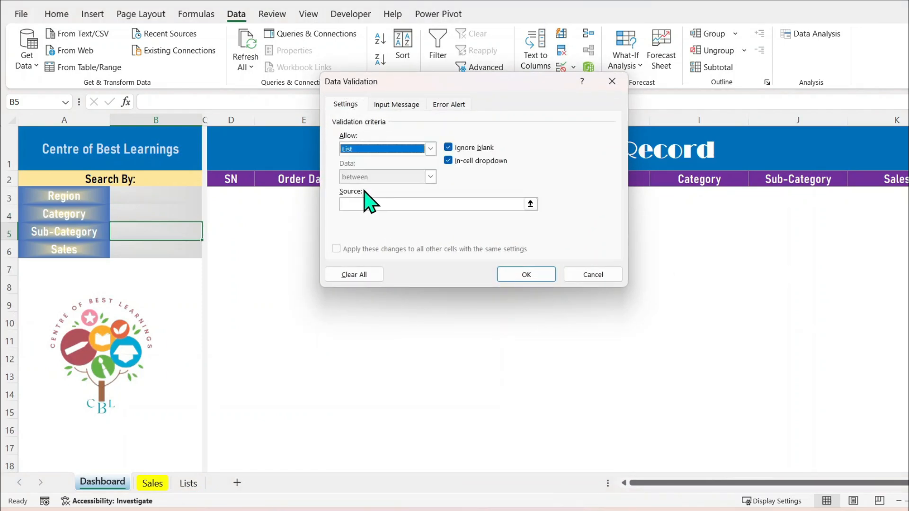
{"action": "left_click", "coordinate": [385, 203]}
{"action": "left_click", "coordinate": [188, 483]}
{"action": "left_click_drag", "start_coordinate": [202, 151], "coordinate": [211, 351]}
{"action": "left_click", "coordinate": [525, 274]}
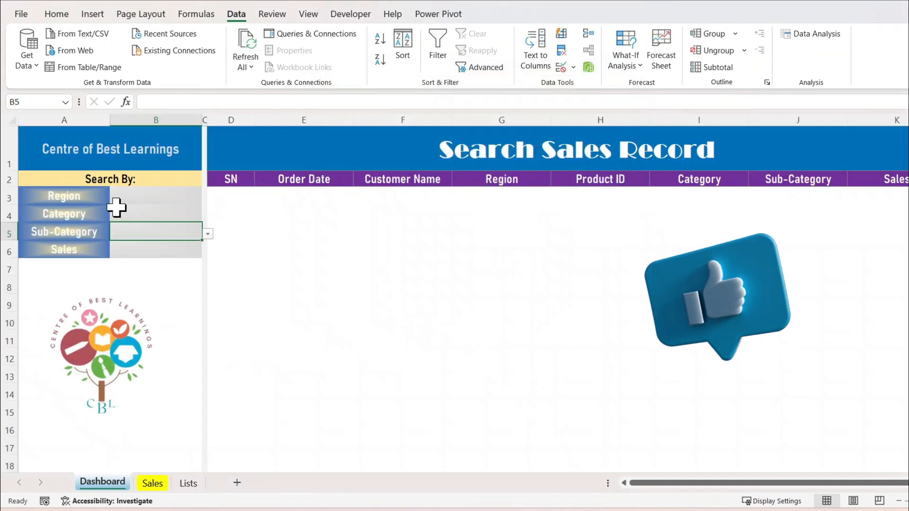
{"action": "left_click", "coordinate": [160, 215]}
{"action": "left_click", "coordinate": [158, 190]}
{"action": "left_click", "coordinate": [158, 215]}
{"action": "left_click", "coordinate": [156, 231]}
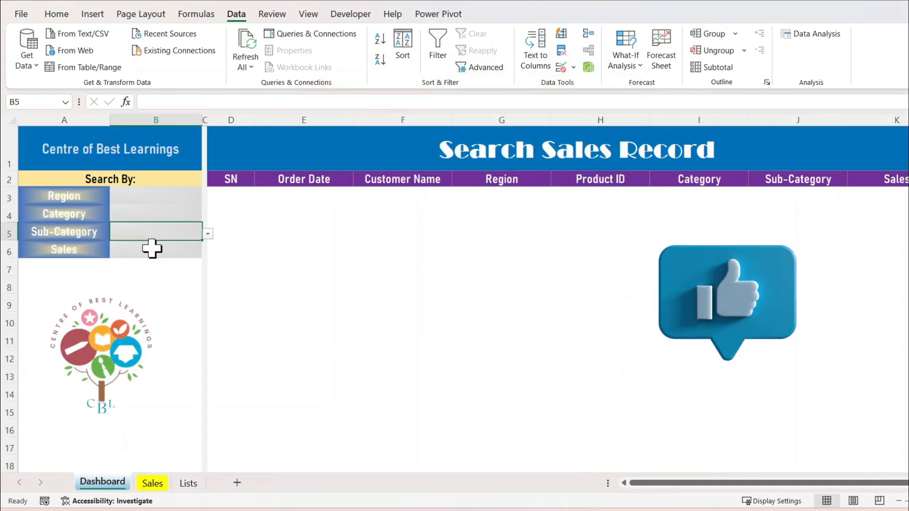
{"action": "left_click", "coordinate": [158, 248]}
{"action": "left_click", "coordinate": [142, 195]}
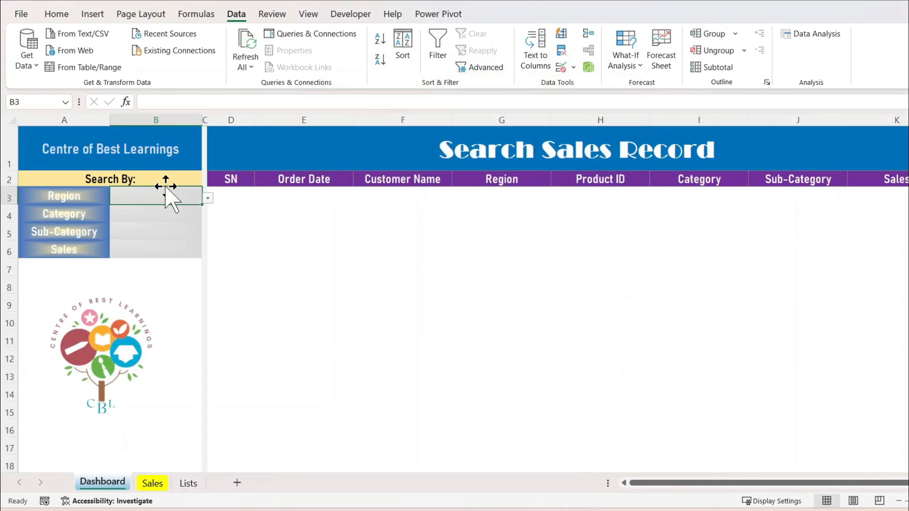
Start a FILTER formula in Dashboard cell D3 with Sales!A2:H10000 as its array argument.
{"action": "left_click", "coordinate": [237, 196]}
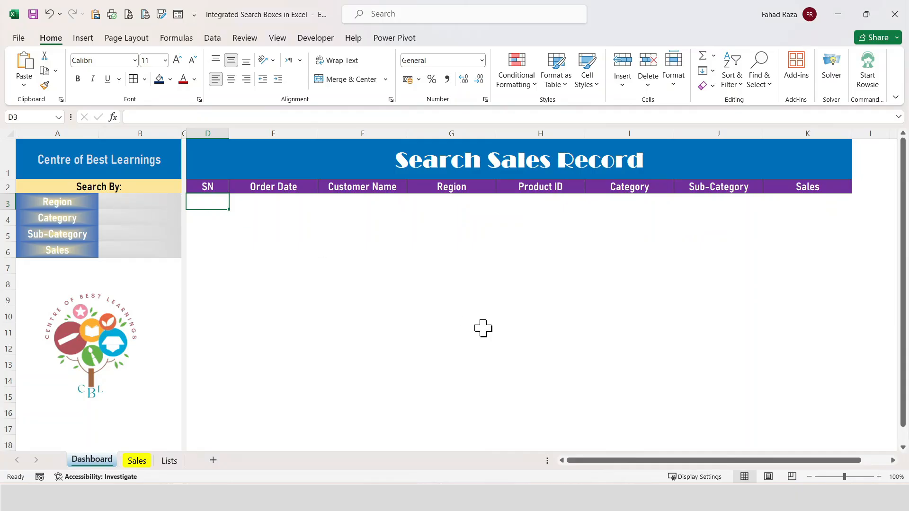
{"action": "type", "text": "=FILTER"}
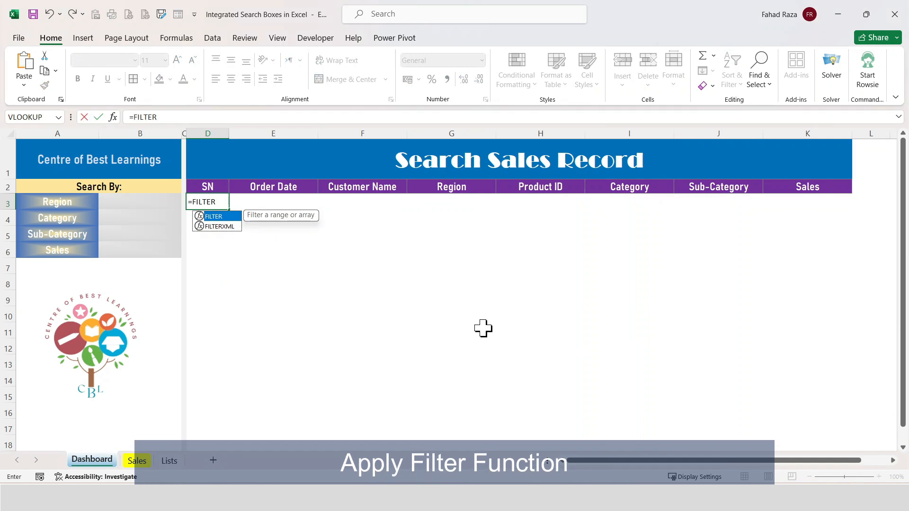
{"action": "type", "text": "("}
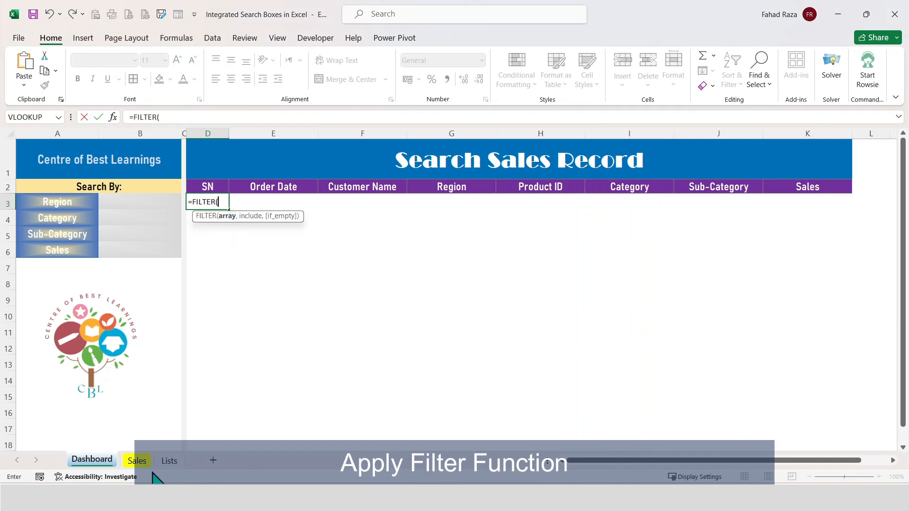
{"action": "left_click", "coordinate": [137, 461]}
{"action": "left_click", "coordinate": [30, 188]}
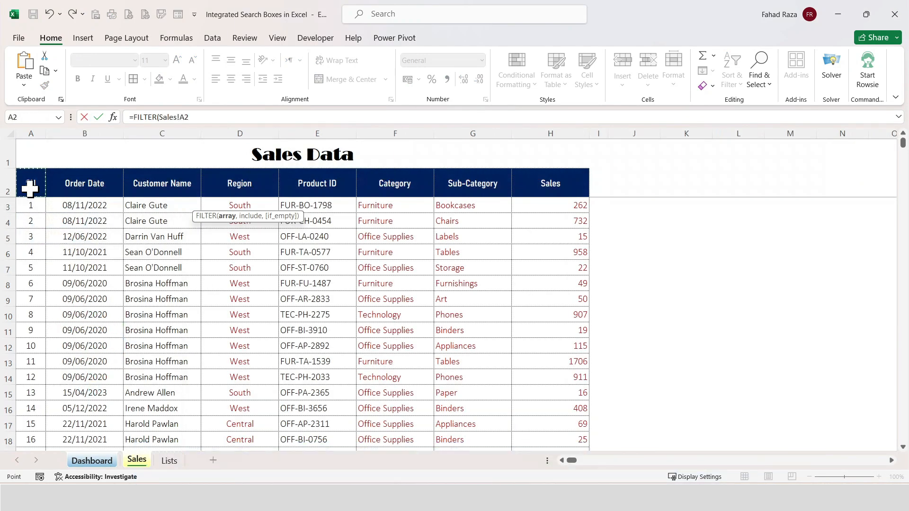
{"action": "key", "text": "ctrl+shift+Right"}
{"action": "key", "text": "ctrl+shift+Down"}
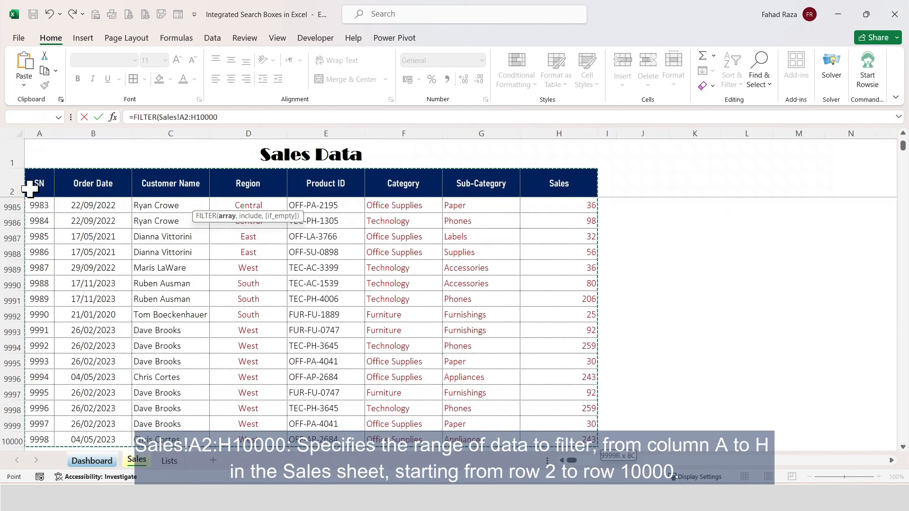
{"action": "type", "text": ","}
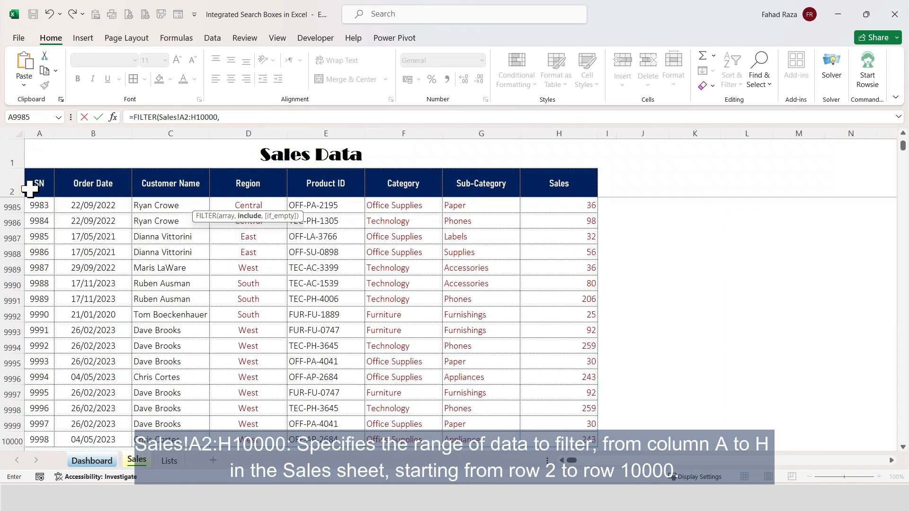
{"action": "left_click", "coordinate": [94, 461]}
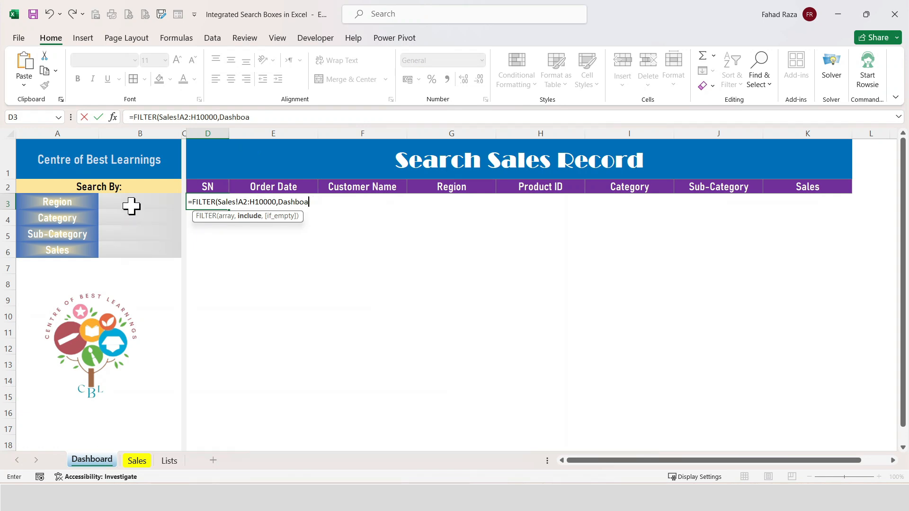
{"action": "key", "text": "BackSpace"}
{"action": "key", "text": "BackSpace"}
{"action": "key", "text": "BackSpace"}
{"action": "key", "text": "BackSpace"}
Add the region criterion (Sales!D2:D10000=Dashboard!B3) as the formula's include argument.
{"action": "left_click", "coordinate": [137, 460]}
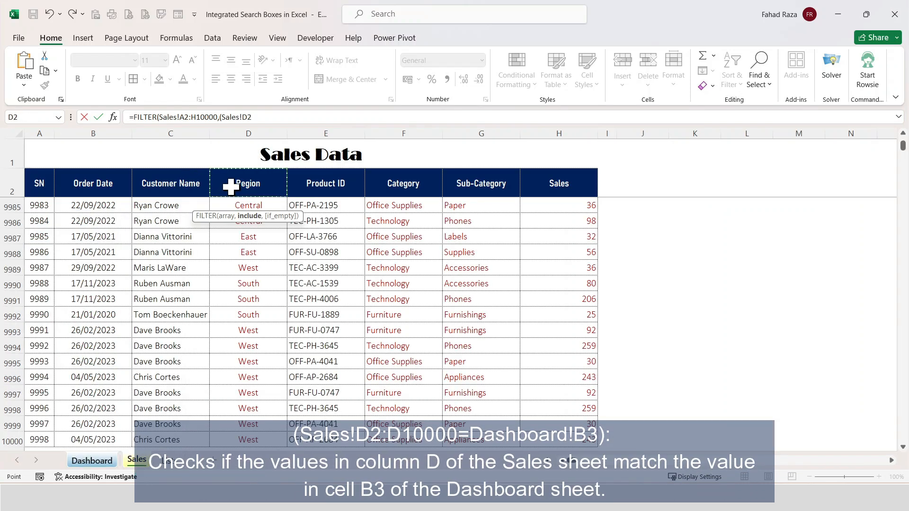
{"action": "key", "text": "ctrl+shift+Down"}
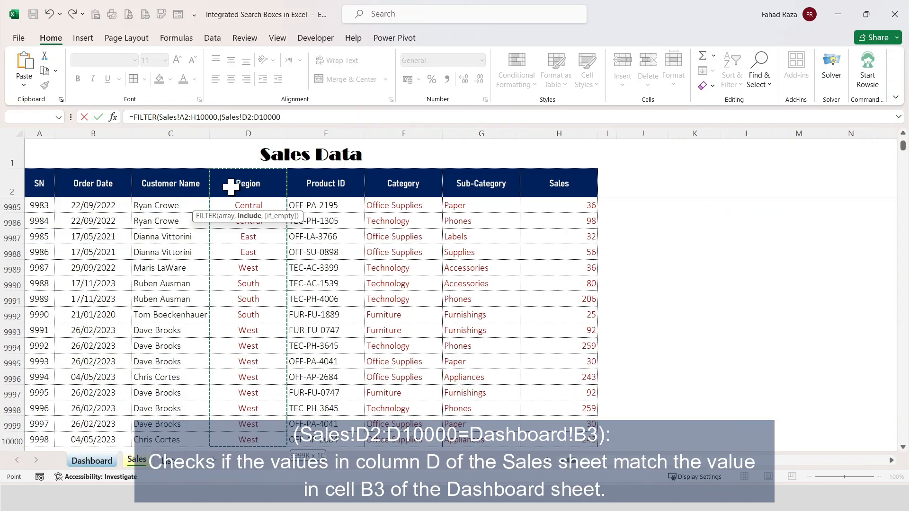
{"action": "type", "text": "="}
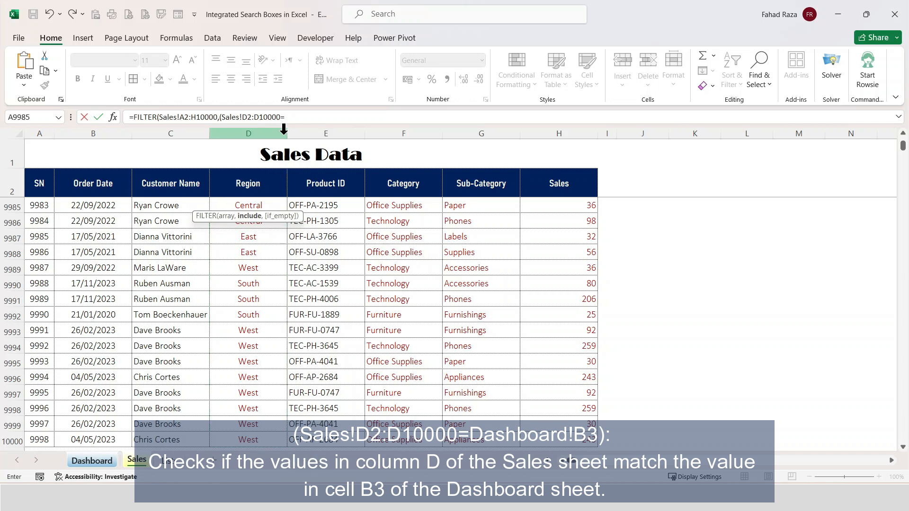
{"action": "left_click", "coordinate": [99, 460]}
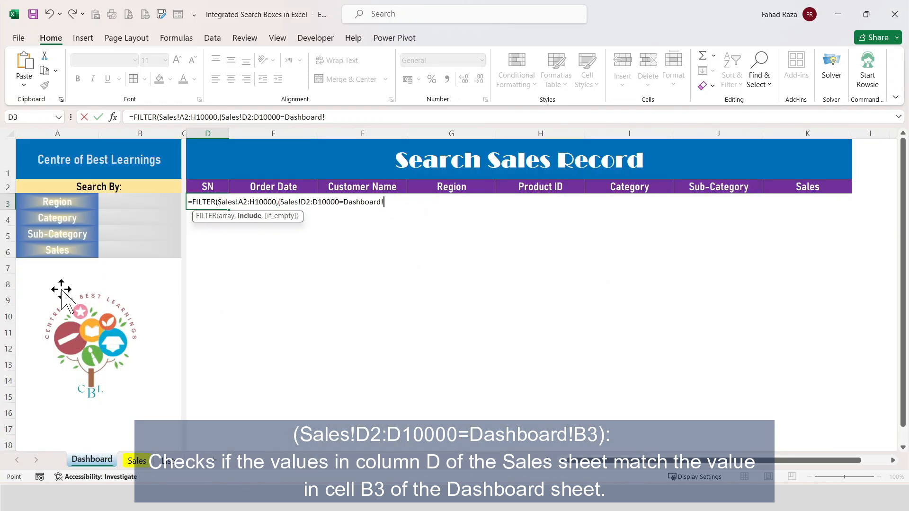
{"action": "left_click", "coordinate": [132, 207]}
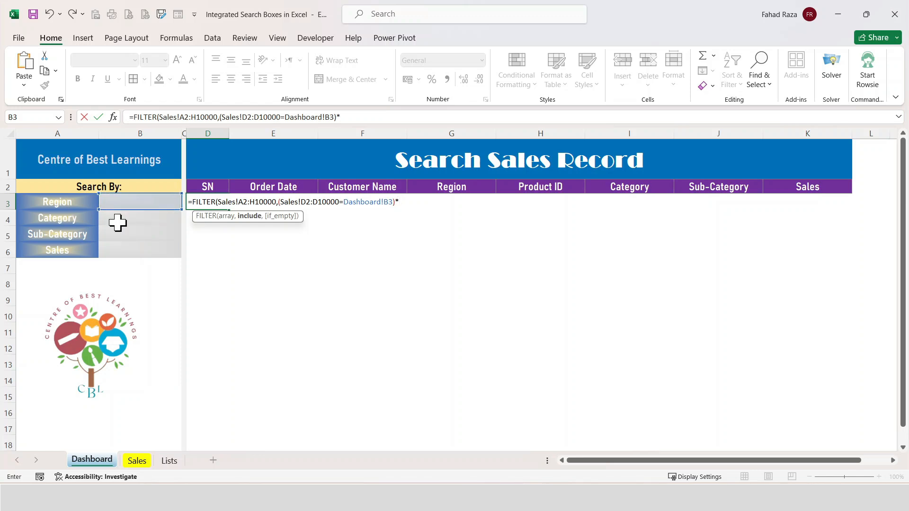
Begin the second filter criterion, multiplied with the first, by comparing category range Sales!F2:F10000.
{"action": "left_click", "coordinate": [144, 463]}
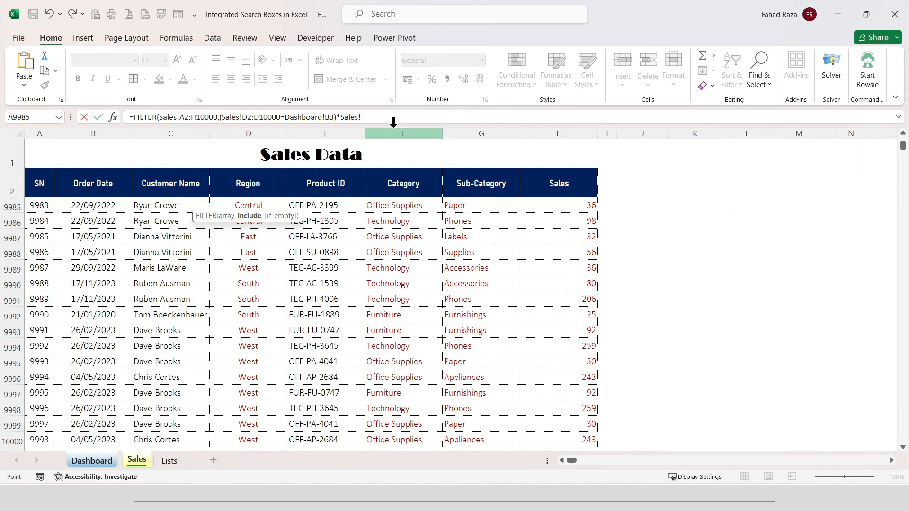
{"action": "left_click", "coordinate": [394, 182]}
{"action": "key", "text": "ctrl+shift+Down"}
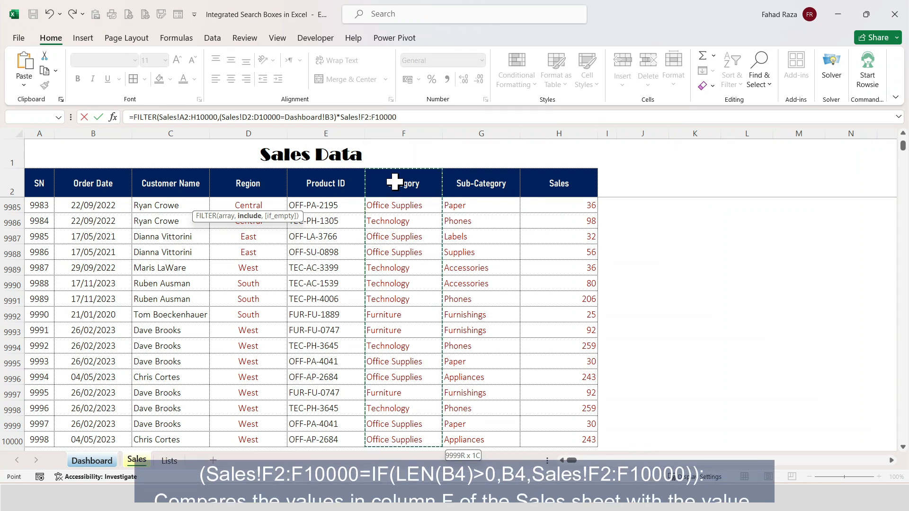
{"action": "type", "text": "="}
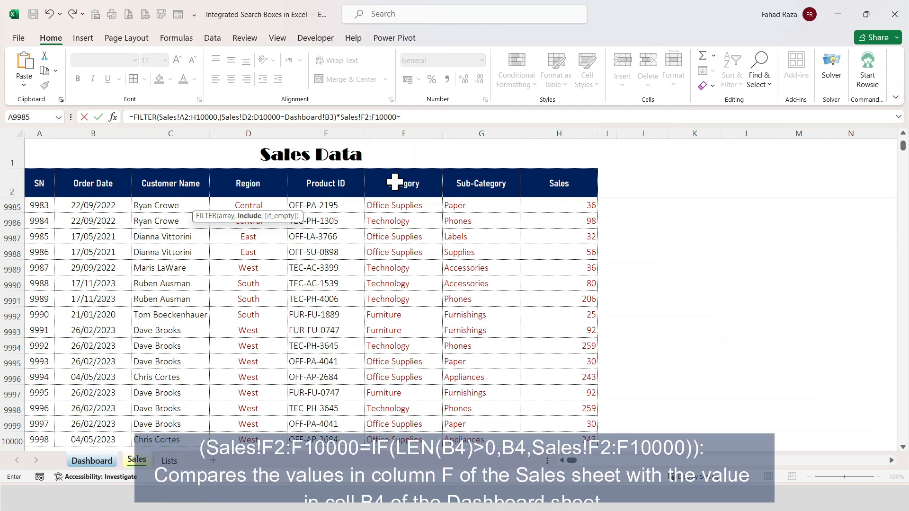
Compare the category range with IF(LEN(Dashboard!B4)>0,Dashboard!B4).
{"action": "type", "text": "IF"}
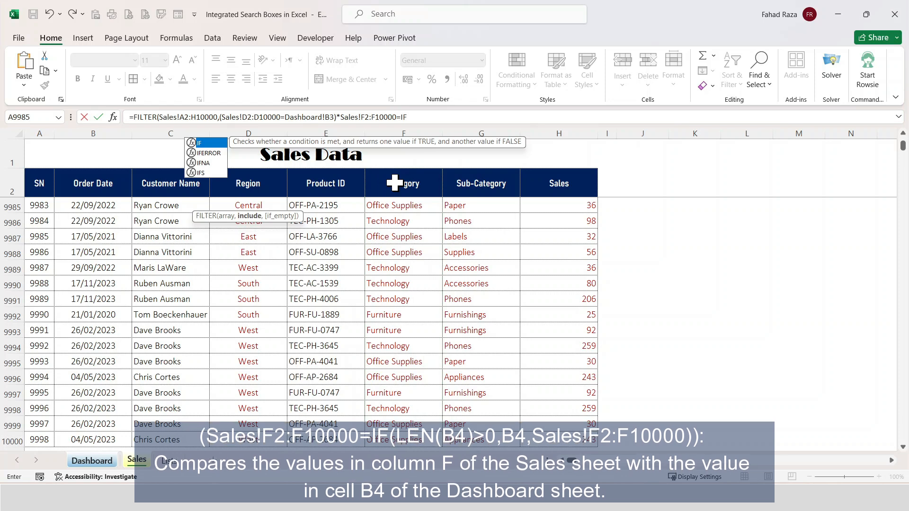
{"action": "type", "text": "(LEN"}
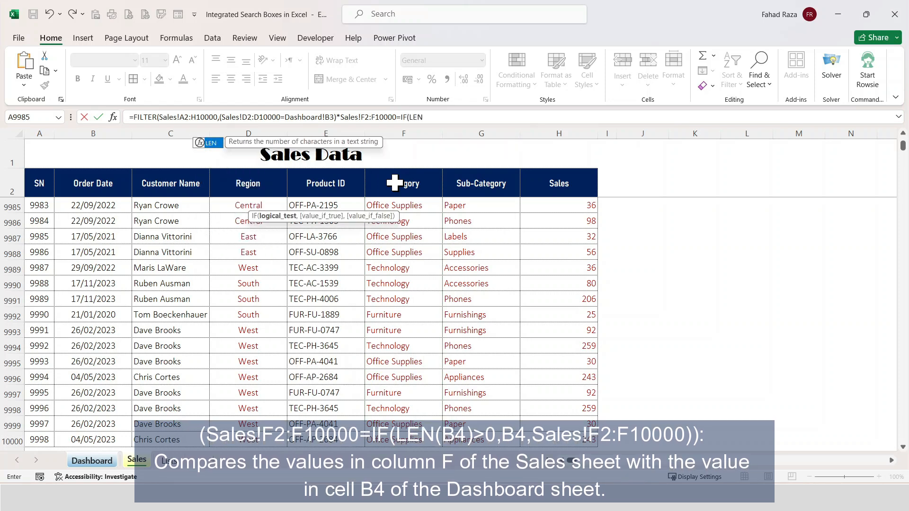
{"action": "type", "text": "("}
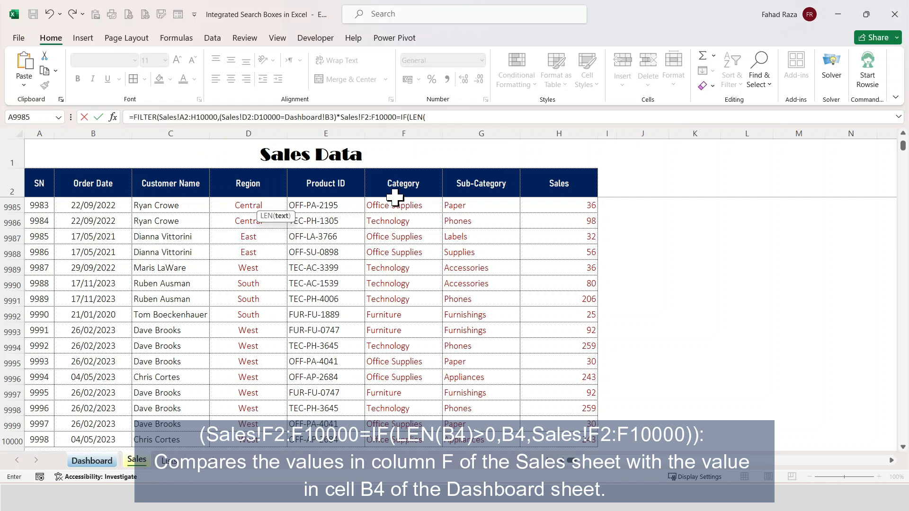
{"action": "left_click", "coordinate": [99, 460]}
{"action": "left_click", "coordinate": [115, 219]}
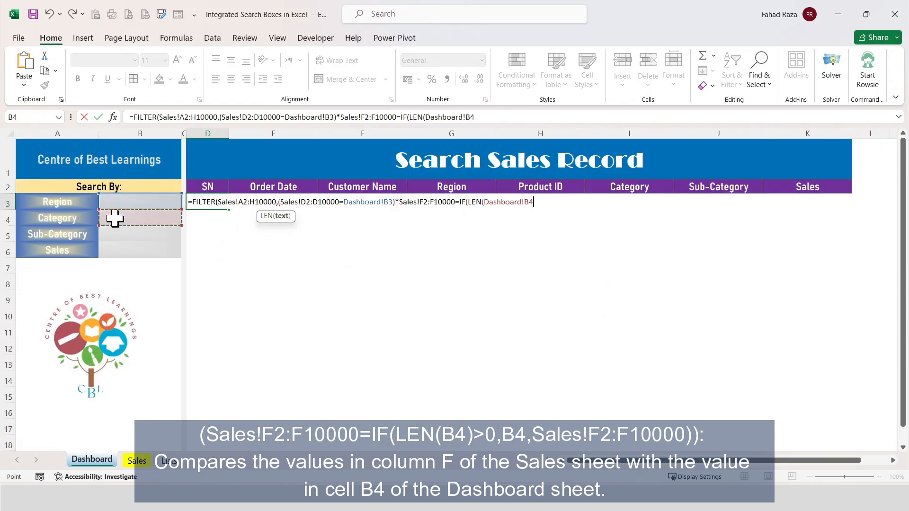
{"action": "type", "text": ")>0"}
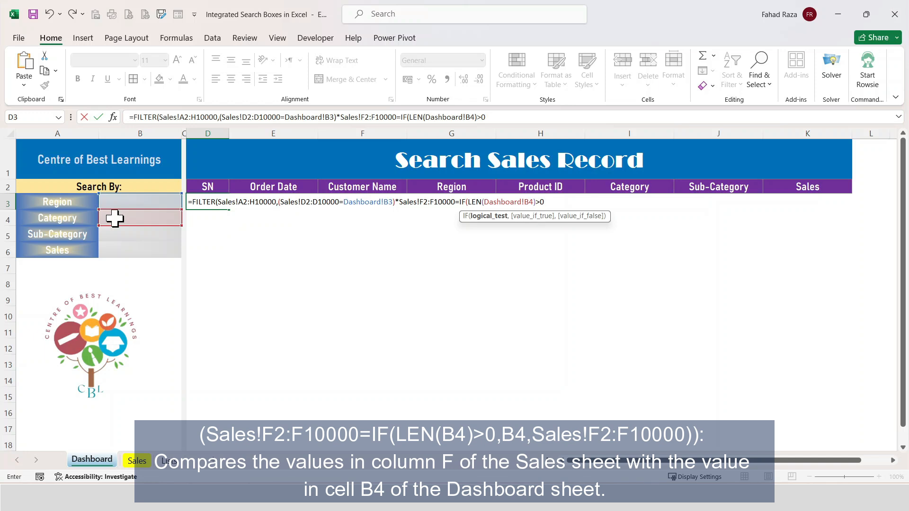
{"action": "type", "text": ","}
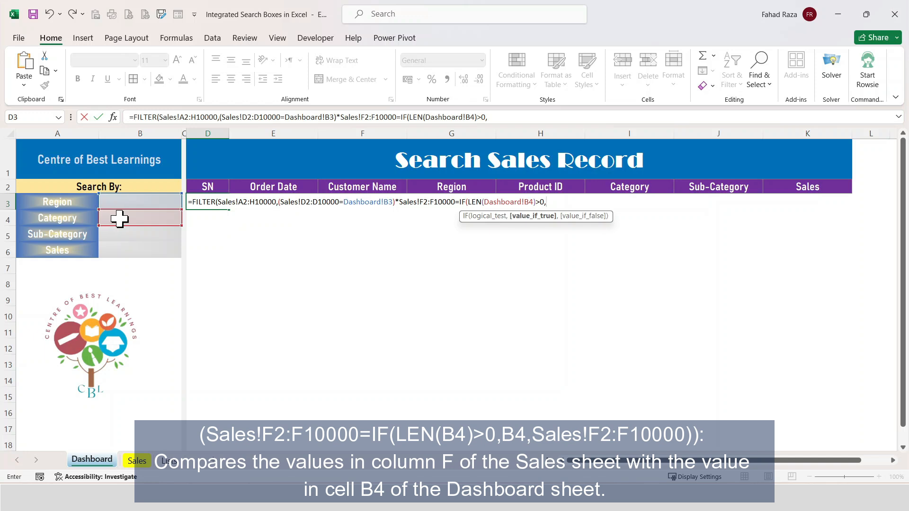
{"action": "left_click", "coordinate": [119, 219]}
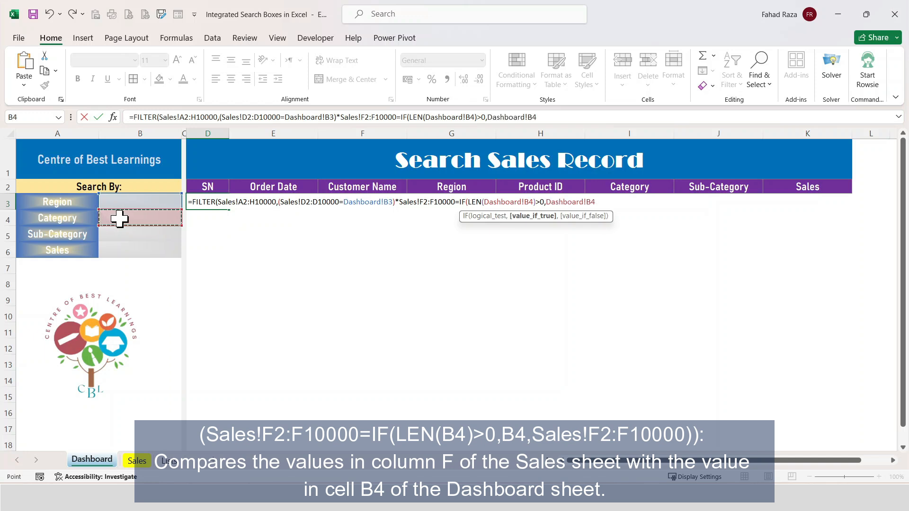
{"action": "type", "text": "))"}
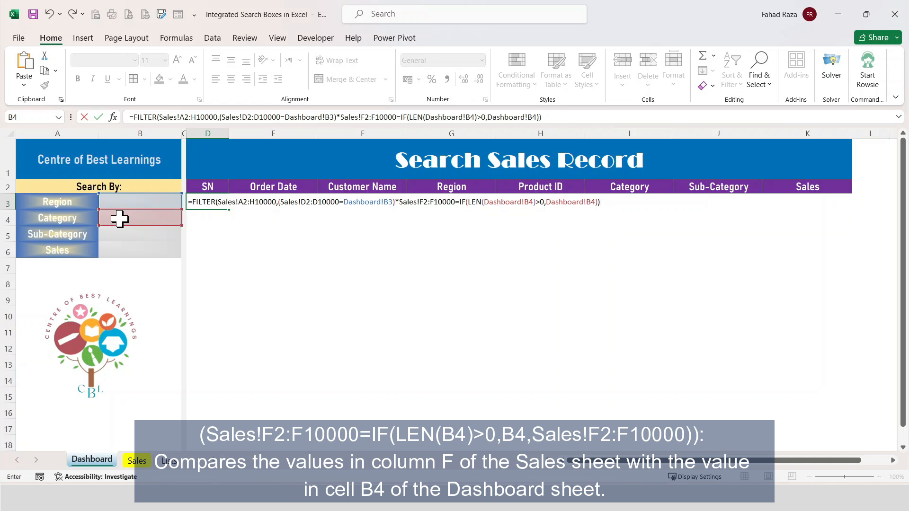
Shorten both Dashboard!B4 references in the IF expression to B4, and open a parenthesis before the category range Sales!F2:F10000.
{"action": "left_click", "coordinate": [589, 201]}
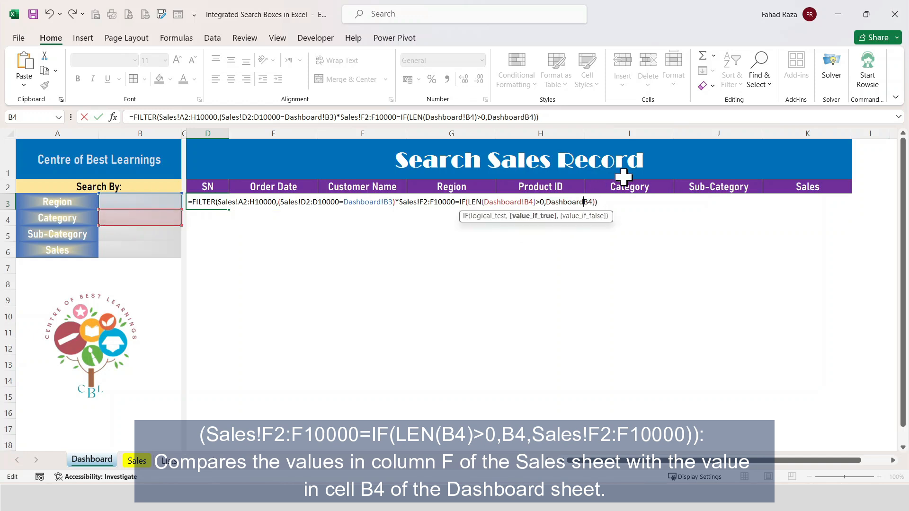
{"action": "key", "text": "BackSpace"}
{"action": "key", "text": "BackSpace"}
{"action": "key", "text": "BackSpace"}
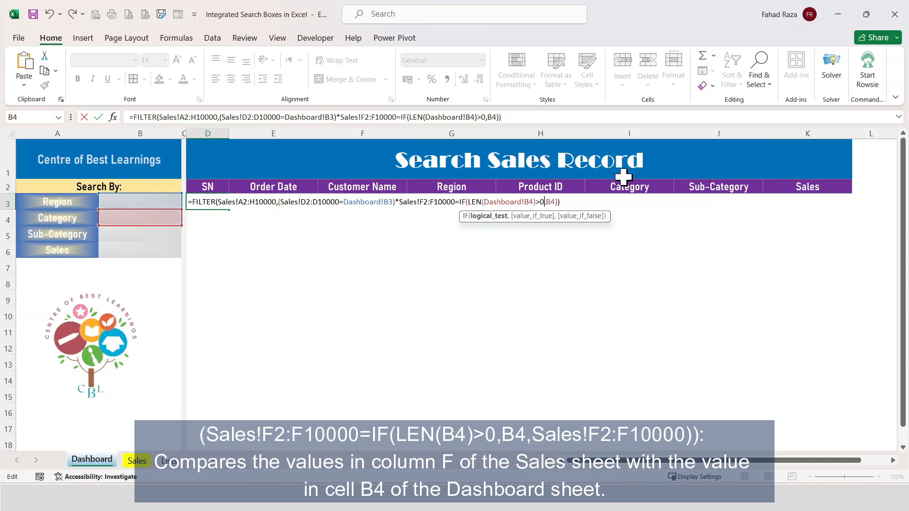
{"action": "key", "text": "Left"}
{"action": "key", "text": "Left"}
{"action": "key", "text": "BackSpace"}
{"action": "key", "text": "BackSpace"}
{"action": "key", "text": "BackSpace"}
{"action": "key", "text": "BackSpace"}
{"action": "key", "text": "BackSpace"}
{"action": "key", "text": "BackSpace"}
{"action": "key", "text": "BackSpace"}
{"action": "key", "text": "BackSpace"}
{"action": "key", "text": "BackSpace"}
{"action": "key", "text": "BackSpace"}
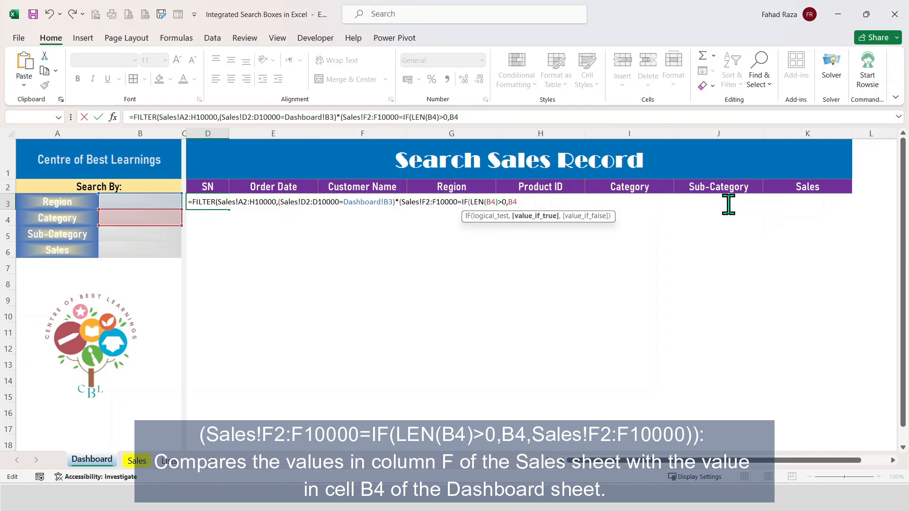
Reuse Sales!F2:F10000 as the IF's value if false and close the category criterion's parentheses.
{"action": "type", "text": ","}
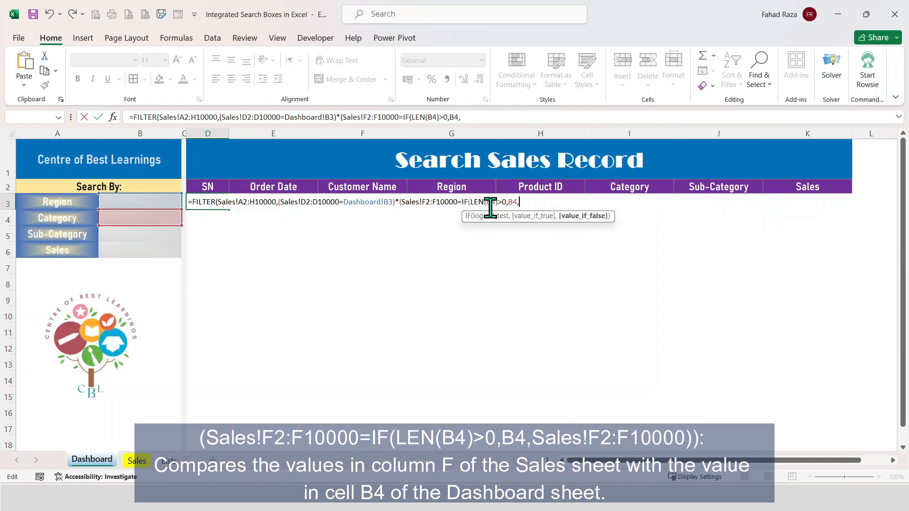
{"action": "left_click_drag", "start_coordinate": [403, 203], "coordinate": [457, 203]}
{"action": "left_click", "coordinate": [526, 202]}
{"action": "key", "text": "ctrl+v"}
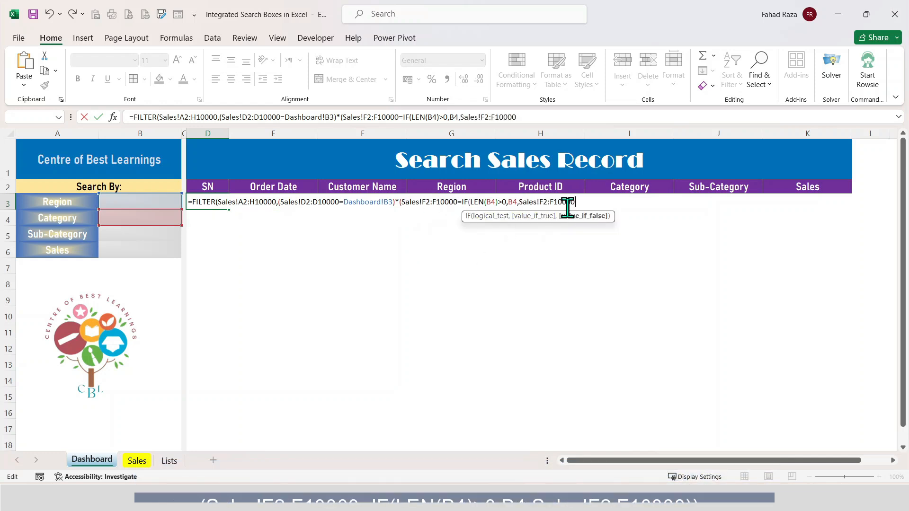
{"action": "type", "text": "))"}
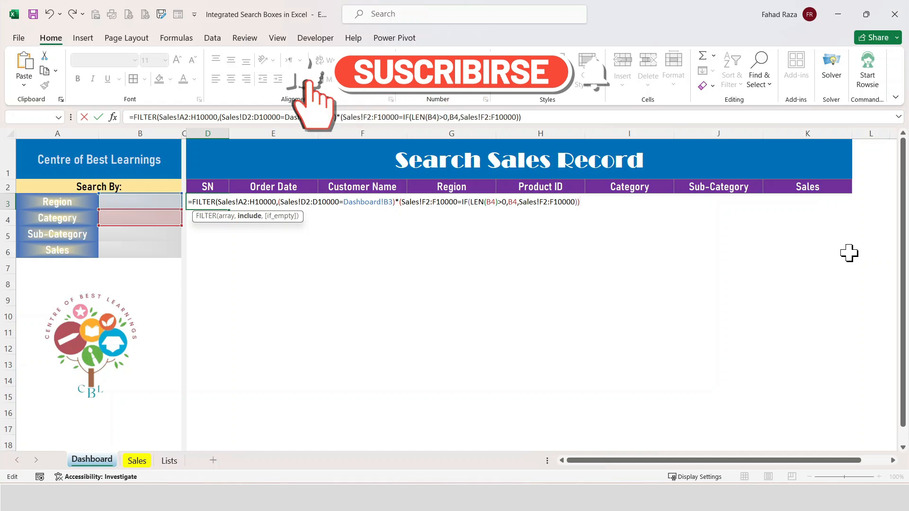
Copy the category criterion *(Sales!F2:F10000=IF(LEN(B4)>0,B4,Sales!F2:F10000)) from the formula.
{"action": "key", "text": "Left"}
{"action": "key", "text": "Left"}
{"action": "key", "text": "End"}
{"action": "key", "text": "shift+Left"}
{"action": "key", "text": "shift+Left"}
{"action": "key", "text": "shift+Left"}
{"action": "key", "text": "shift+Left"}
{"action": "key", "text": "shift+Left"}
{"action": "key", "text": "shift+Left"}
{"action": "key", "text": "shift+Left"}
{"action": "key", "text": "shift+Left"}
{"action": "key", "text": "shift+Left"}
{"action": "key", "text": "shift+Left"}
{"action": "key", "text": "shift+Left"}
{"action": "key", "text": "shift+Left"}
{"action": "key", "text": "shift+Left"}
{"action": "key", "text": "shift+Left"}
{"action": "key", "text": "shift+Left"}
{"action": "key", "text": "shift+Left"}
{"action": "key", "text": "shift+Left"}
{"action": "key", "text": "shift+Left"}
{"action": "key", "text": "shift+Left"}
{"action": "key", "text": "shift+Left"}
{"action": "key", "text": "ctrl+c"}
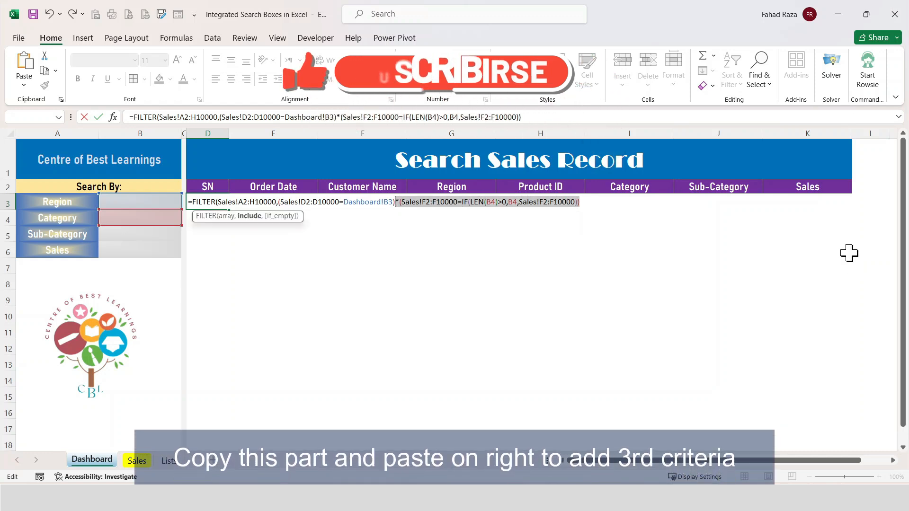
Append the copied category criterion to the FILTER formula and change its compared range to Sales!G2:G10000.
{"action": "key", "text": "End"}
{"action": "key", "text": "ctrl+v"}
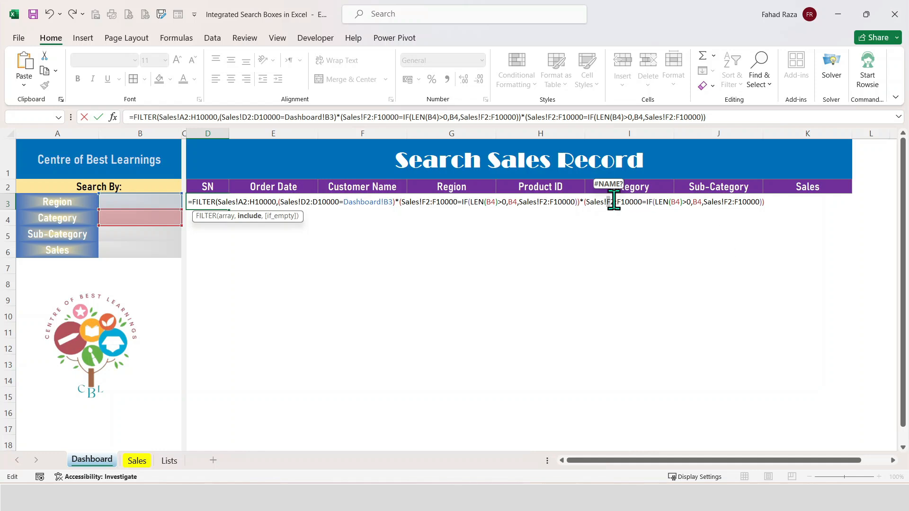
{"action": "type", "text": "G2:"}
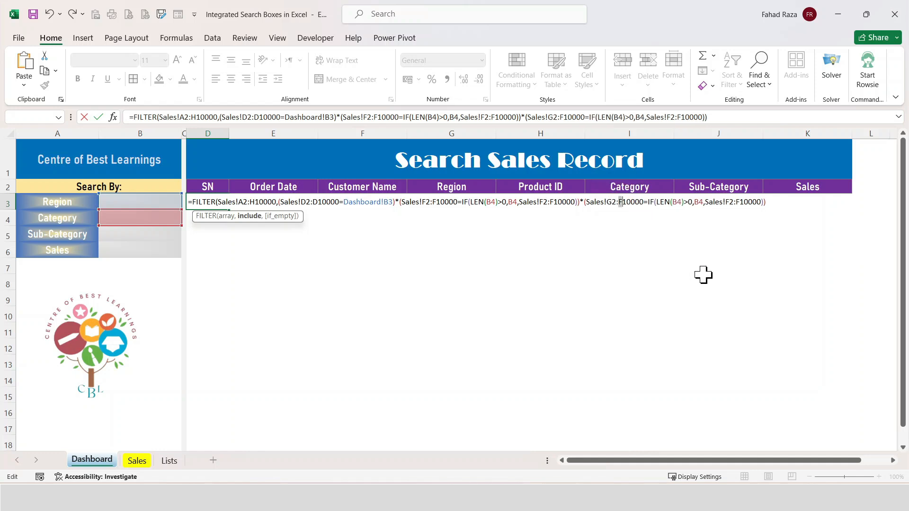
{"action": "type", "text": "G"}
Change both B4 references in the sub-category criterion's IF expression to B5.
{"action": "key", "text": "Right"}
{"action": "key", "text": "Right"}
{"action": "key", "text": "Right"}
{"action": "key", "text": "Right"}
{"action": "key", "text": "Right"}
{"action": "key", "text": "Right"}
{"action": "key", "text": "Right"}
{"action": "key", "text": "Right"}
{"action": "key", "text": "Right"}
{"action": "key", "text": "Right"}
{"action": "key", "text": "Right"}
{"action": "key", "text": "Right"}
{"action": "key", "text": "Right"}
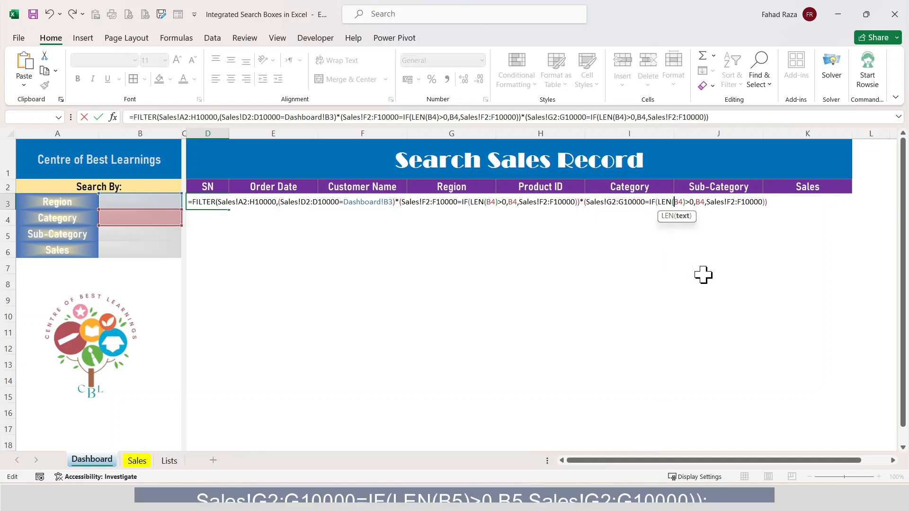
{"action": "type", "text": "5"}
{"action": "key", "text": "Right"}
{"action": "key", "text": "Right"}
{"action": "key", "text": "Right"}
{"action": "key", "text": "Right"}
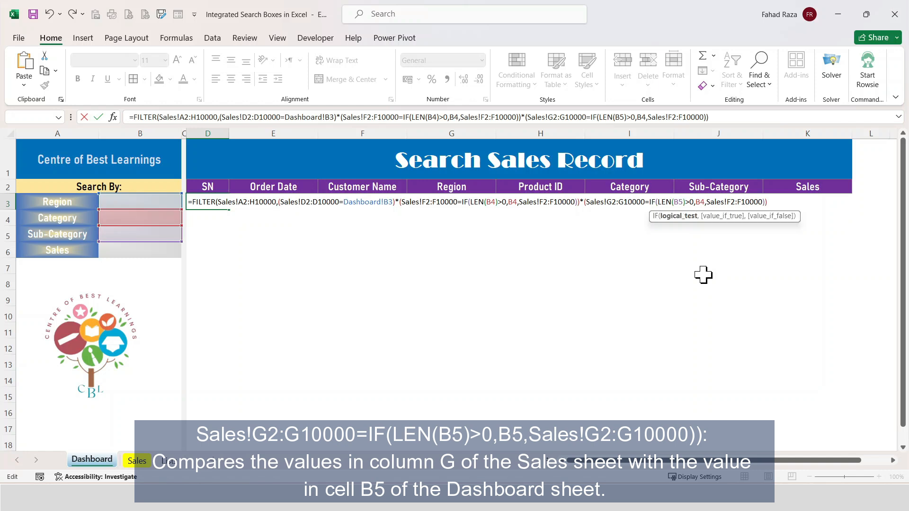
{"action": "type", "text": "5"}
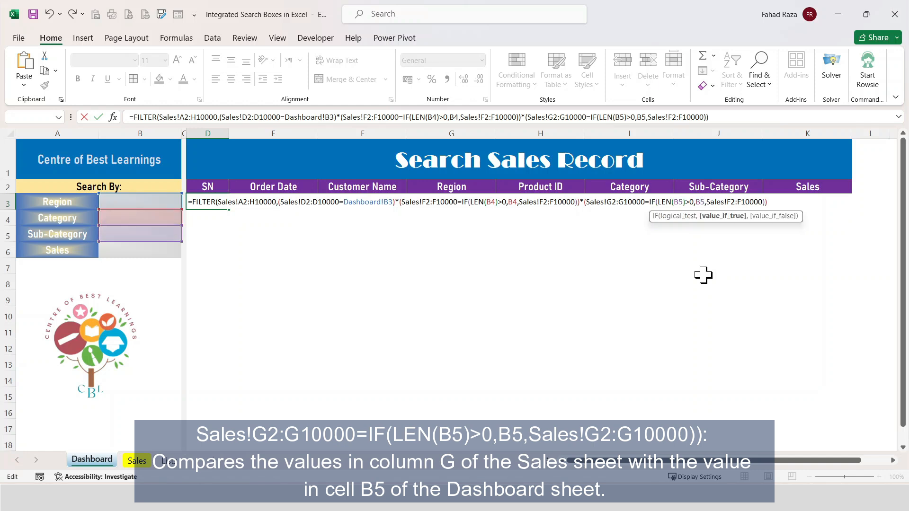
Change the value-if-false range in the sub-category criterion to Sales!G2:G10000.
{"action": "key", "text": "Right"}
{"action": "key", "text": "Right"}
{"action": "key", "text": "Right"}
{"action": "type", "text": "G"}
{"action": "key", "text": "Right"}
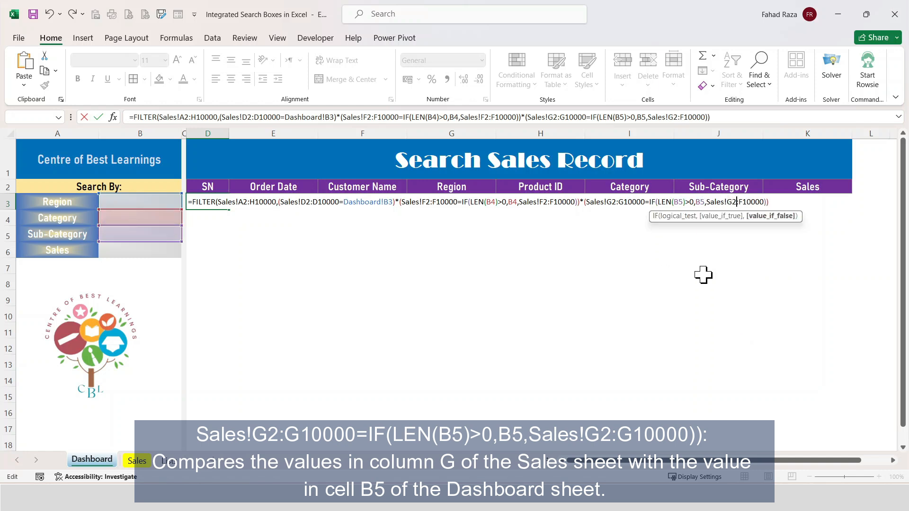
{"action": "type", "text": "G"}
Append *(Sales!F2:F10000=IF(LEN(B4)>0,B4,Sales!F2:F10000)) as a fourth criterion and change its compared range to Sales!H2:H10000.
{"action": "key", "text": "Right"}
{"action": "key", "text": "Right"}
{"action": "key", "text": "Right"}
{"action": "key", "text": "Right"}
{"action": "key", "text": "Right"}
{"action": "key", "text": "Right"}
{"action": "key", "text": "Right"}
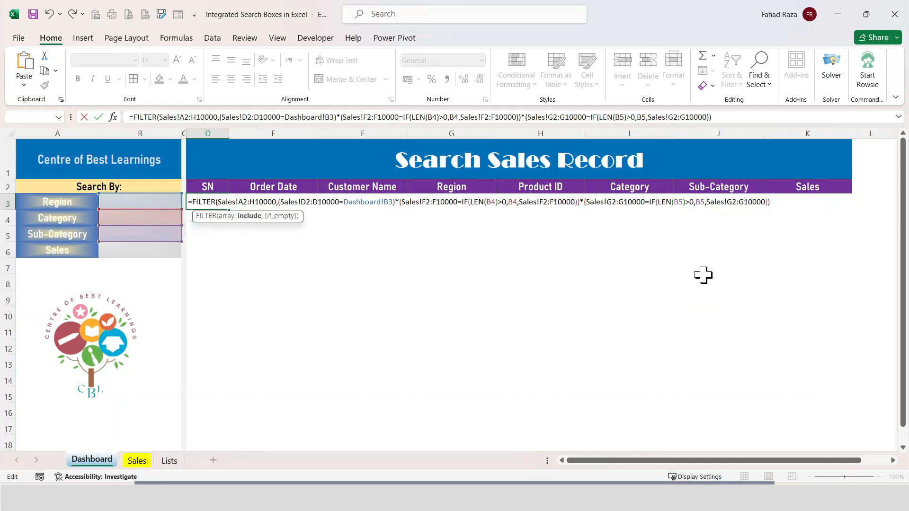
{"action": "type", "text": "*(Sales!F2:F10000=IF(LEN(B4)>0,B4,Sales!F2:F10000))"}
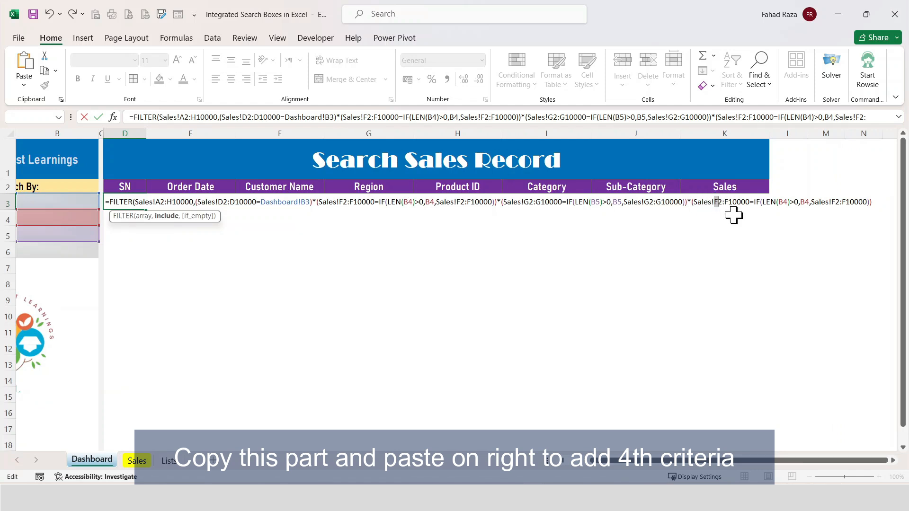
{"action": "type", "text": "H"}
{"action": "key", "text": "Delete"}
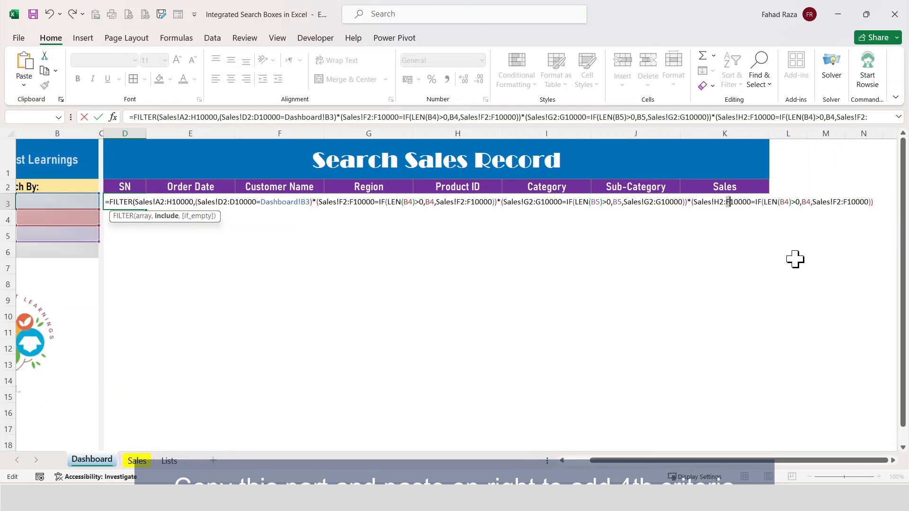
{"action": "type", "text": "H"}
{"action": "key", "text": "Delete"}
Change both B4 references in the fourth criterion's IF expression to B6.
{"action": "key", "text": "Right"}
{"action": "key", "text": "Right"}
{"action": "key", "text": "Right"}
{"action": "key", "text": "Right"}
{"action": "key", "text": "Right"}
{"action": "key", "text": "Right"}
{"action": "key", "text": "Right"}
{"action": "key", "text": "Right"}
{"action": "key", "text": "Right"}
{"action": "key", "text": "Right"}
{"action": "key", "text": "Right"}
{"action": "key", "text": "Right"}
{"action": "key", "text": "Right"}
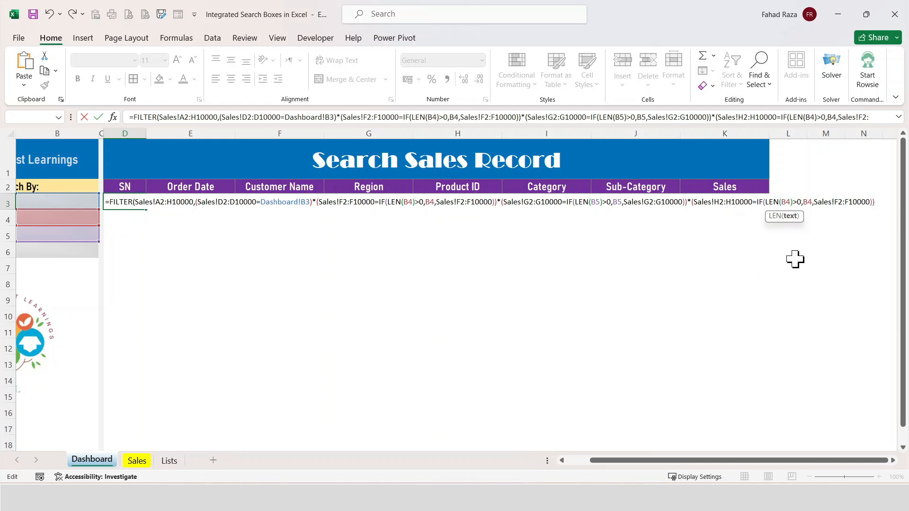
{"action": "type", "text": "6"}
{"action": "key", "text": "Delete"}
{"action": "key", "text": "Right"}
{"action": "key", "text": "Right"}
{"action": "key", "text": "Right"}
{"action": "key", "text": "Right"}
{"action": "key", "text": "Right"}
{"action": "key", "text": "Right"}
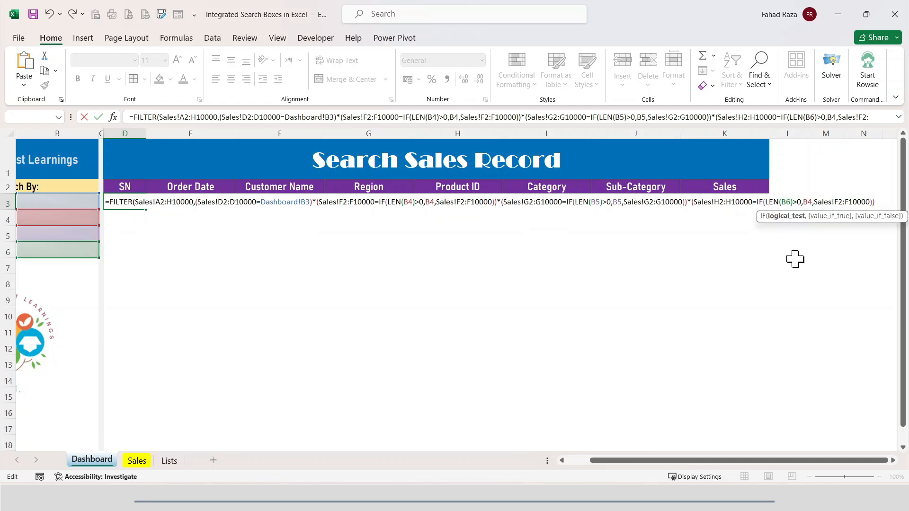
{"action": "key", "text": "BackSpace"}
{"action": "type", "text": "6"}
Change the fourth criterion's value-if-false range to Sales!H2:H10000.
{"action": "key", "text": "Right"}
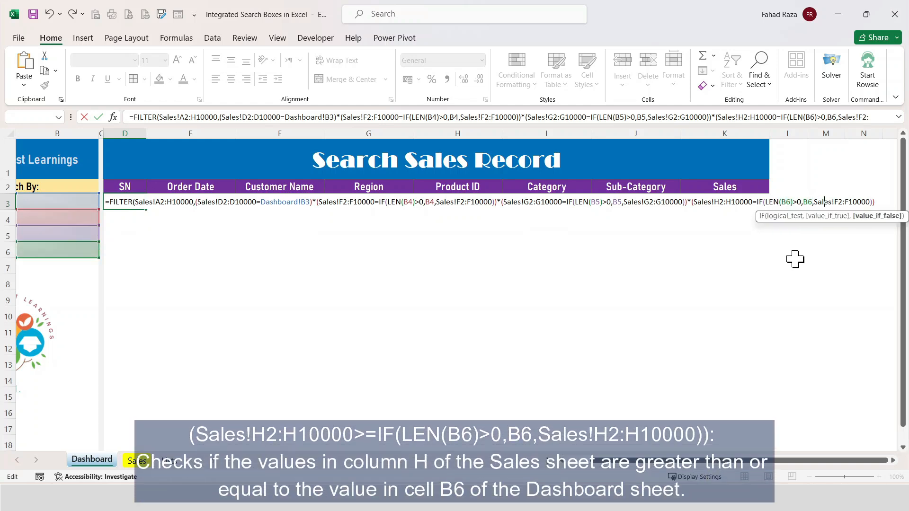
{"action": "type", "text": "H2:"}
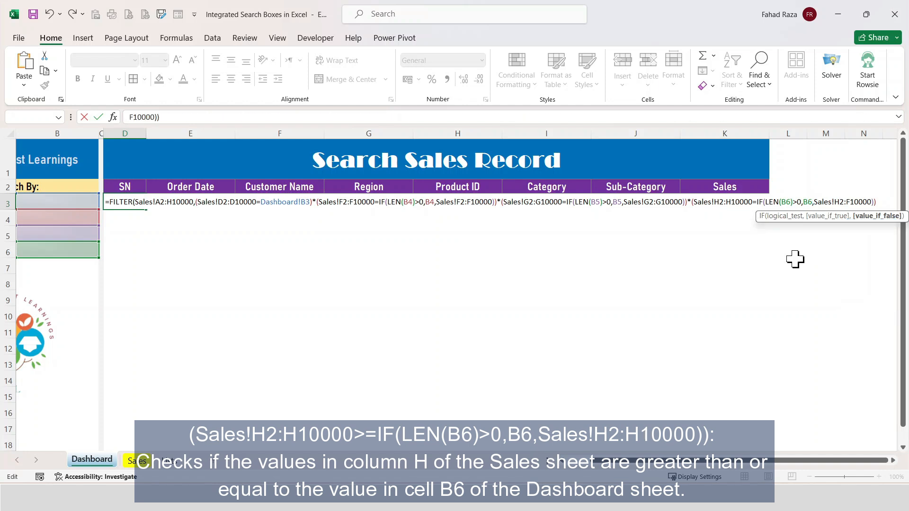
{"action": "type", "text": "H"}
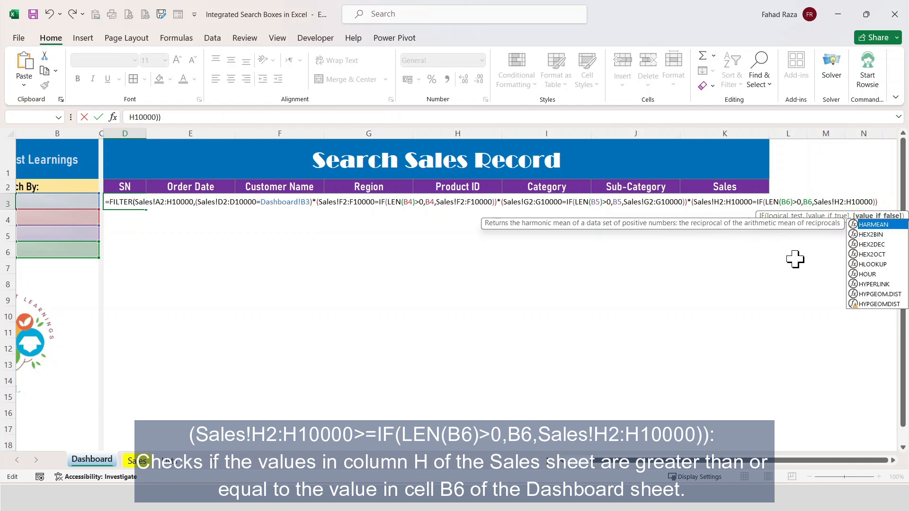
Add an empty string "" as the FILTER's if_empty argument, close the parenthesis and enter the formula.
{"action": "key", "text": "Right"}
{"action": "key", "text": "Right"}
{"action": "key", "text": "Right"}
{"action": "key", "text": "Right"}
{"action": "key", "text": "Right"}
{"action": "key", "text": "Right"}
{"action": "key", "text": "Right"}
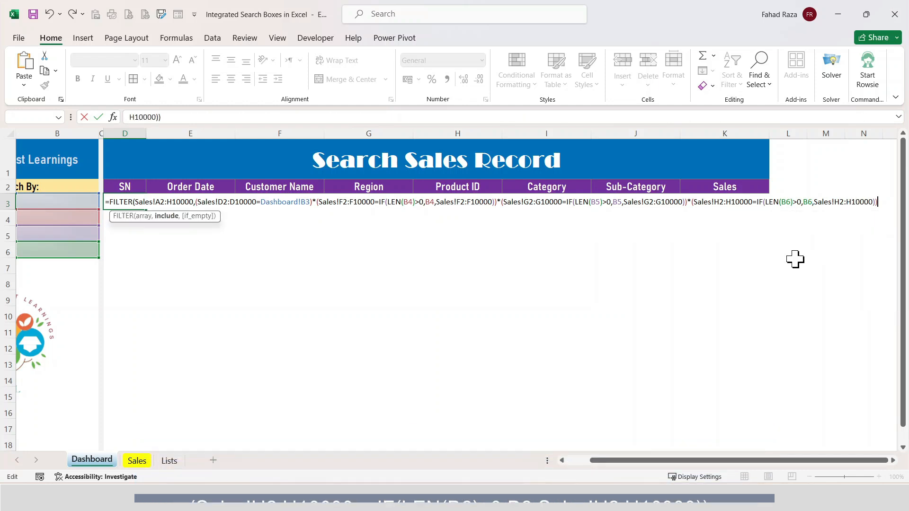
{"action": "type", "text": ","}
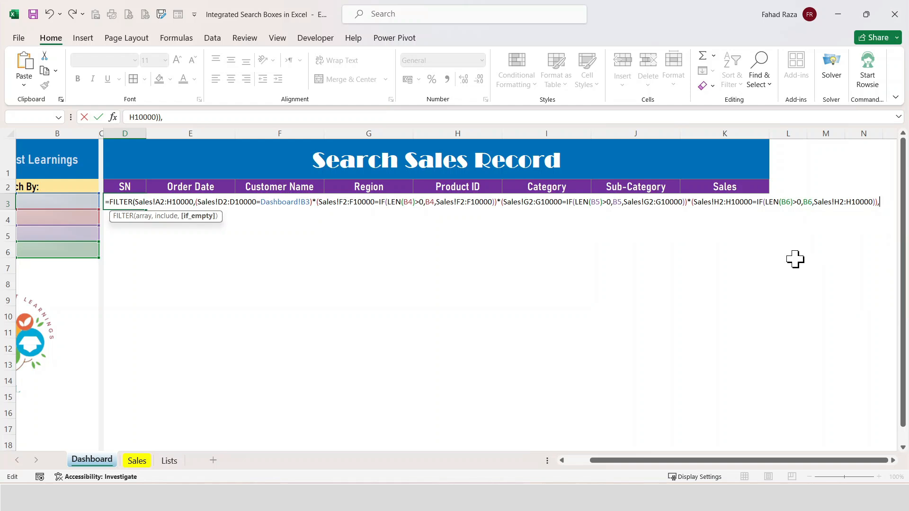
{"action": "type", "text": "\"\")"}
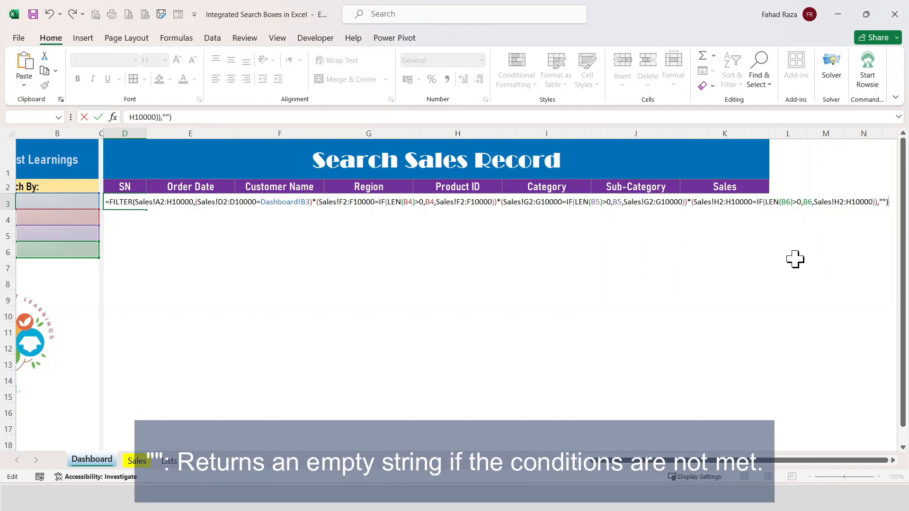
{"action": "key", "text": "Return"}
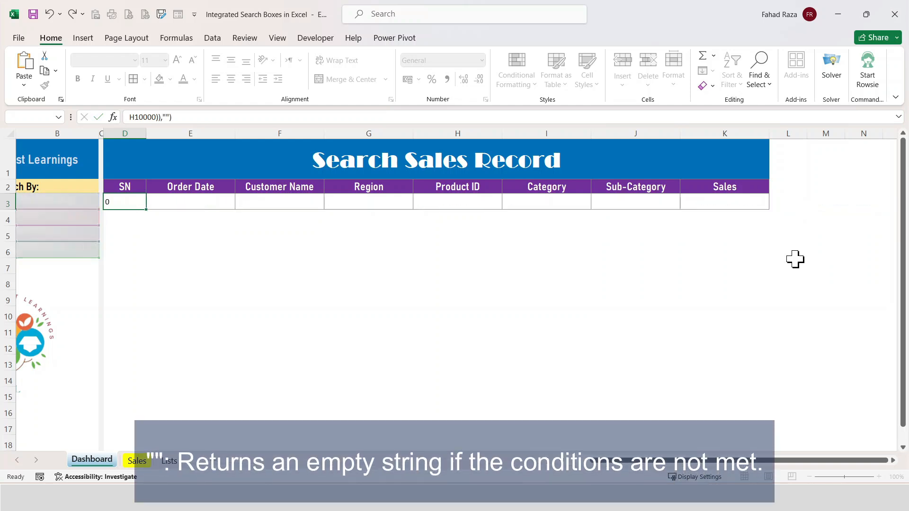
{"action": "key", "text": "Up"}
{"action": "key", "text": "Left"}
{"action": "key", "text": "Left"}
{"action": "key", "text": "Left"}
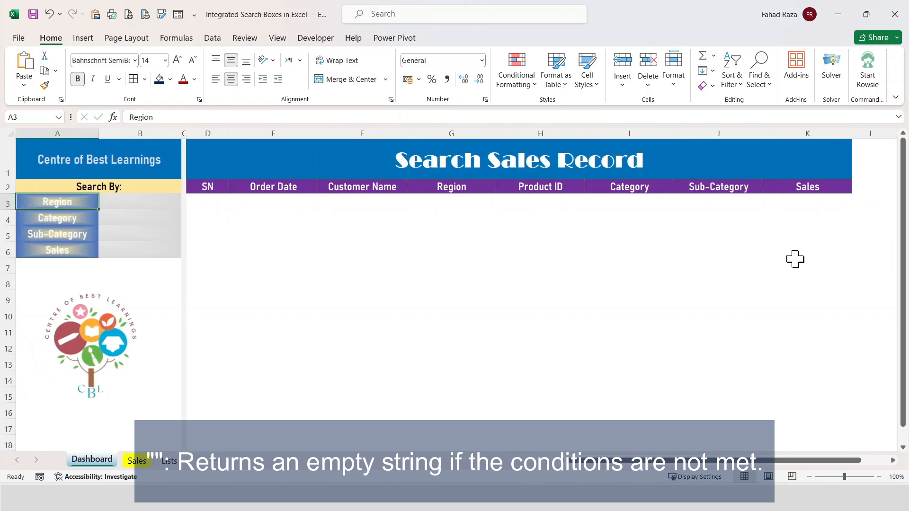
{"action": "key", "text": "Right"}
{"action": "key", "text": "Right"}
{"action": "key", "text": "Right"}
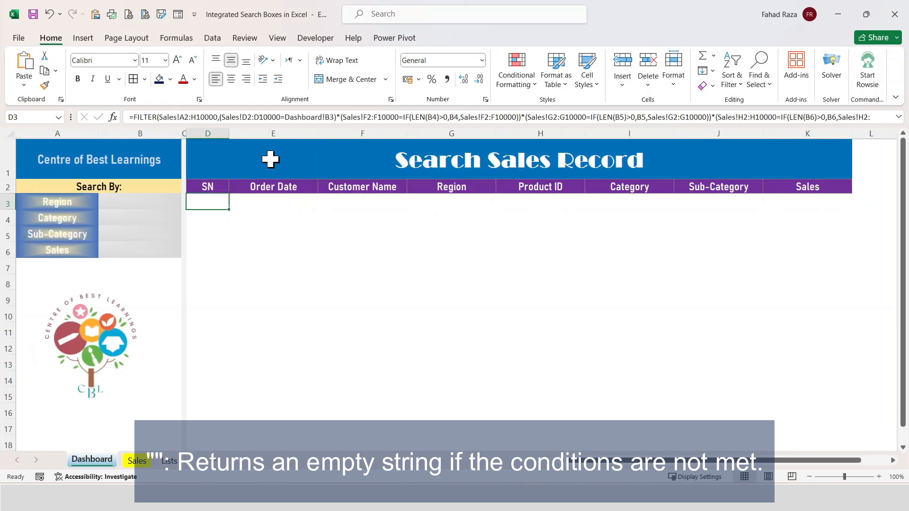
Test the search boxes by setting Region to East and Category to Furniture.
{"action": "left_click", "coordinate": [142, 205]}
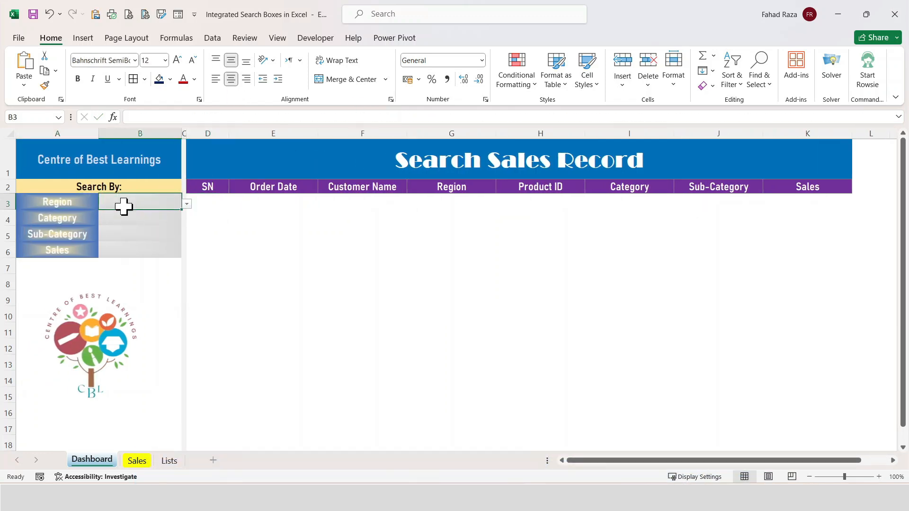
{"action": "type", "text": "East"}
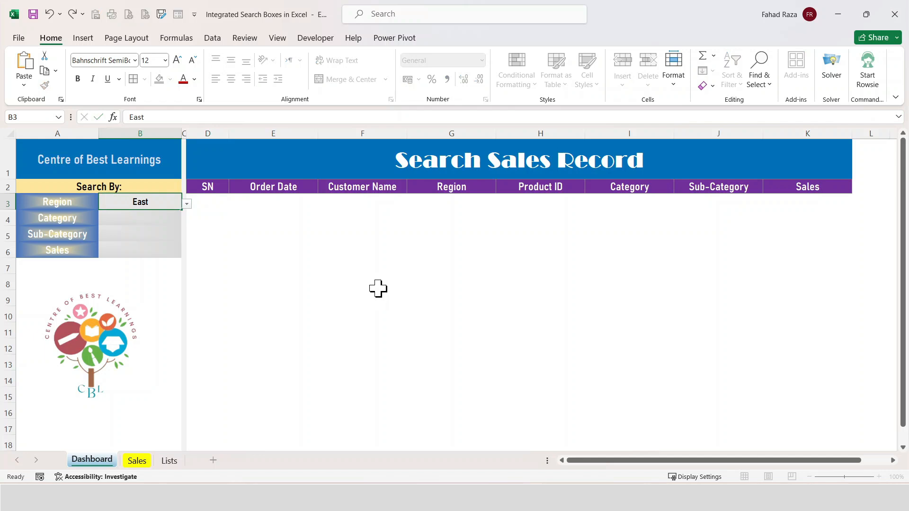
{"action": "key", "text": "Return"}
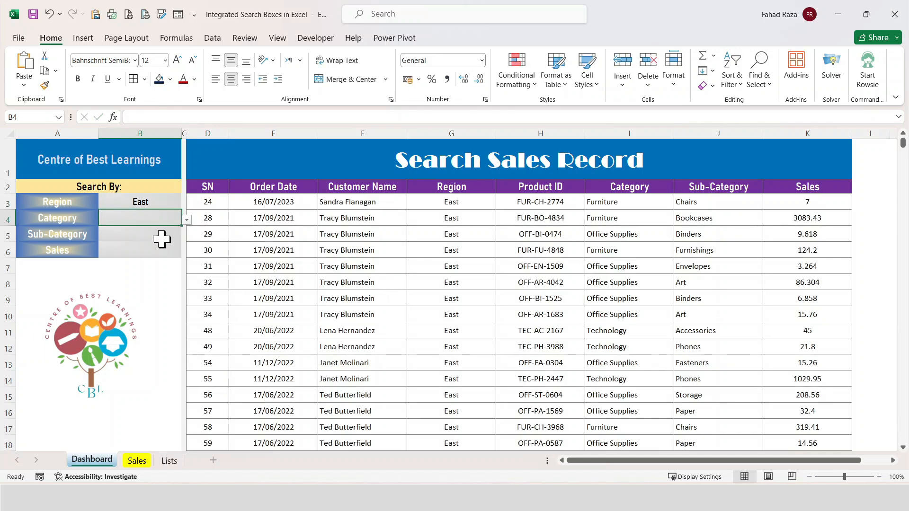
{"action": "left_click", "coordinate": [187, 219]}
{"action": "left_click", "coordinate": [157, 231]}
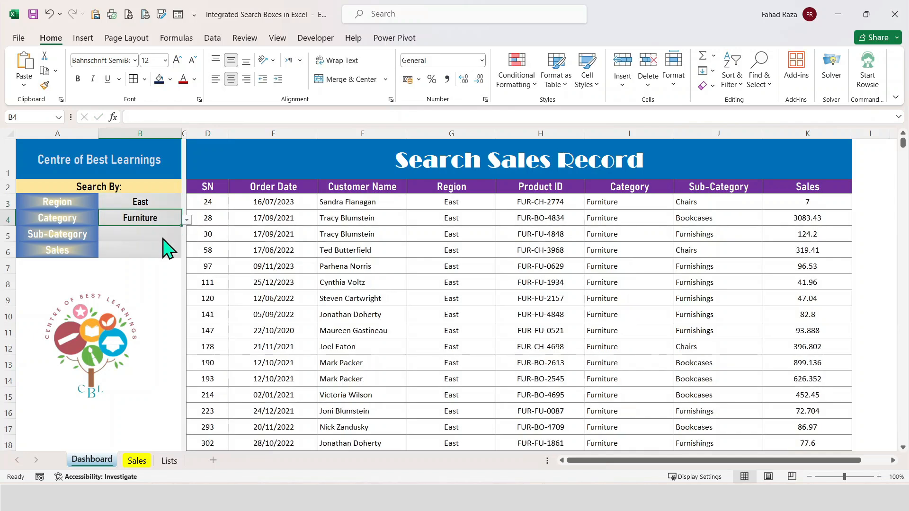
Narrow the test search by setting Sub-Category to Chairs and Sales to 7.
{"action": "left_click", "coordinate": [170, 235]}
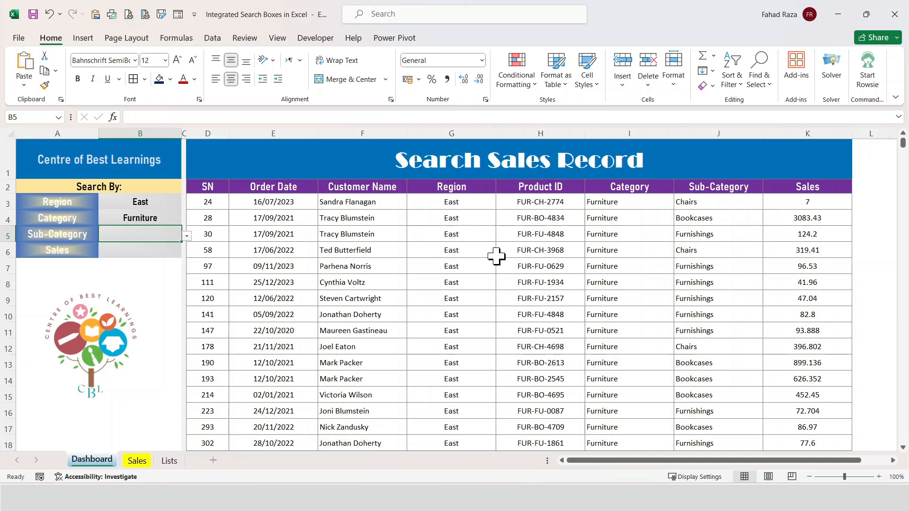
{"action": "left_click", "coordinate": [187, 235]}
{"action": "left_click", "coordinate": [164, 255]}
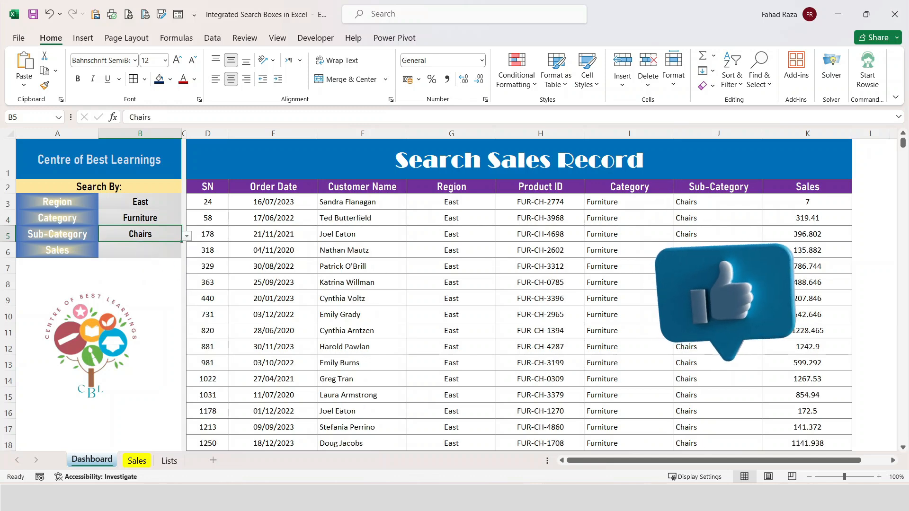
{"action": "left_click", "coordinate": [137, 247]}
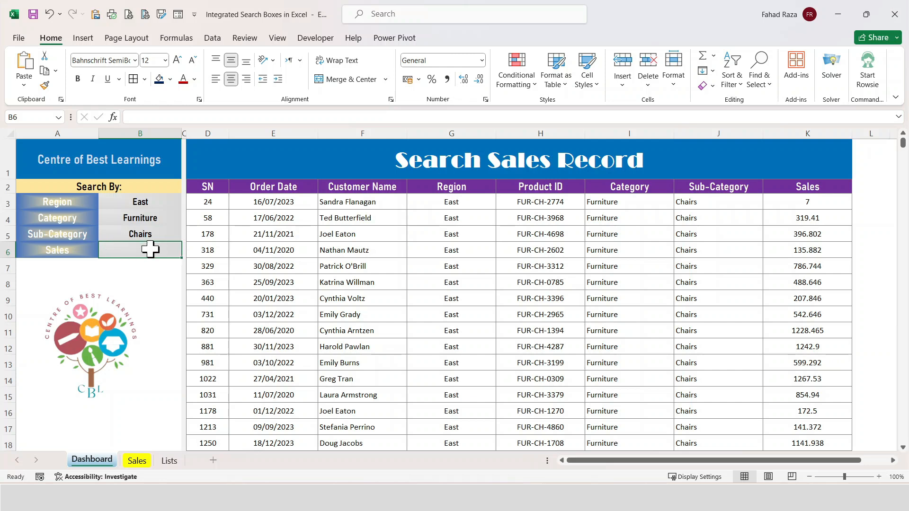
{"action": "type", "text": "7"}
{"action": "key", "text": "Return"}
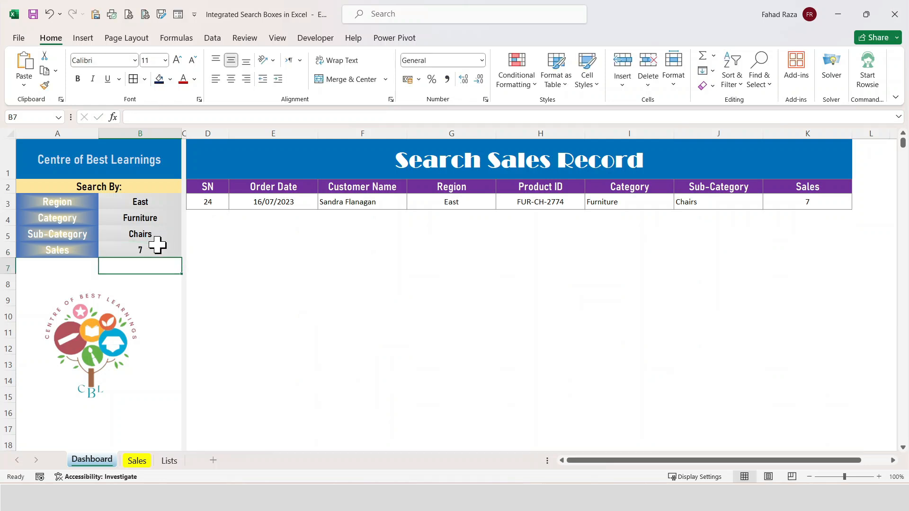
Clear the Sales, Sub-Category, Category and Region search boxes in B6:B3.
{"action": "left_click", "coordinate": [156, 245]}
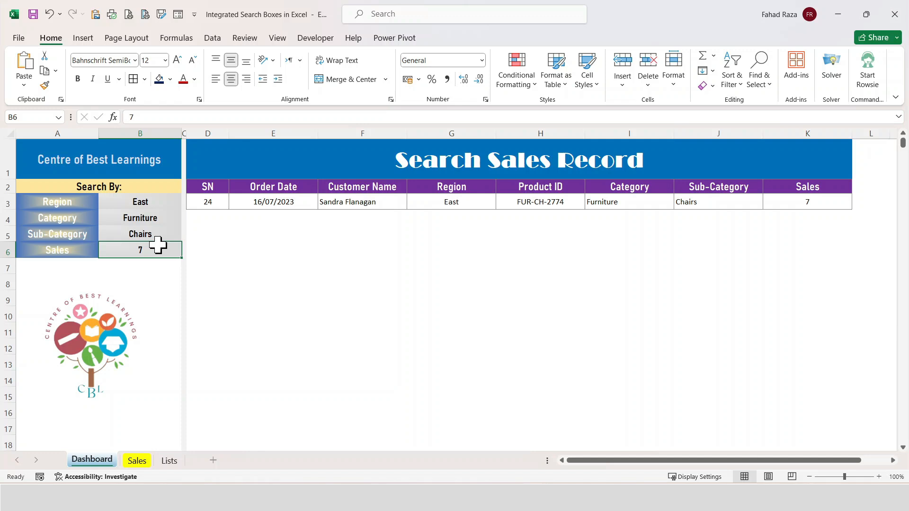
{"action": "key", "text": "Delete"}
{"action": "key", "text": "Up"}
{"action": "key", "text": "Delete"}
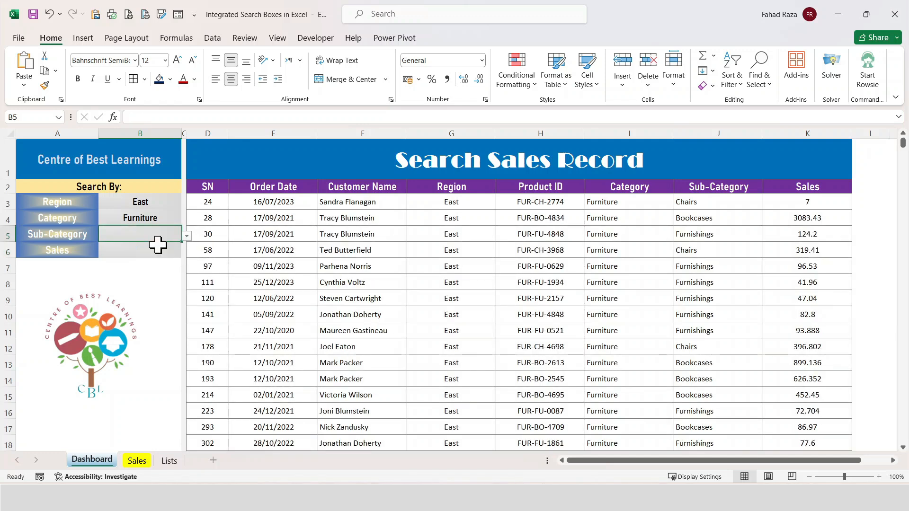
{"action": "key", "text": "Up"}
{"action": "key", "text": "Delete"}
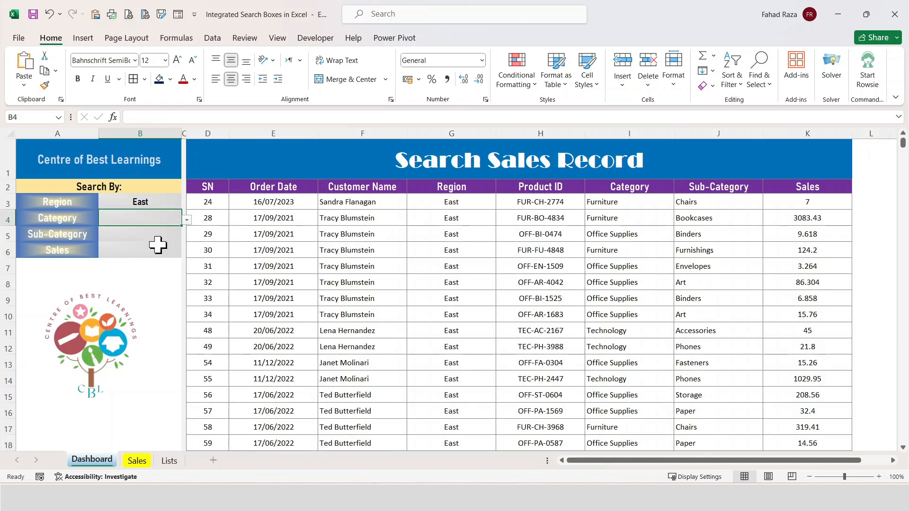
{"action": "key", "text": "Up"}
{"action": "key", "text": "Delete"}
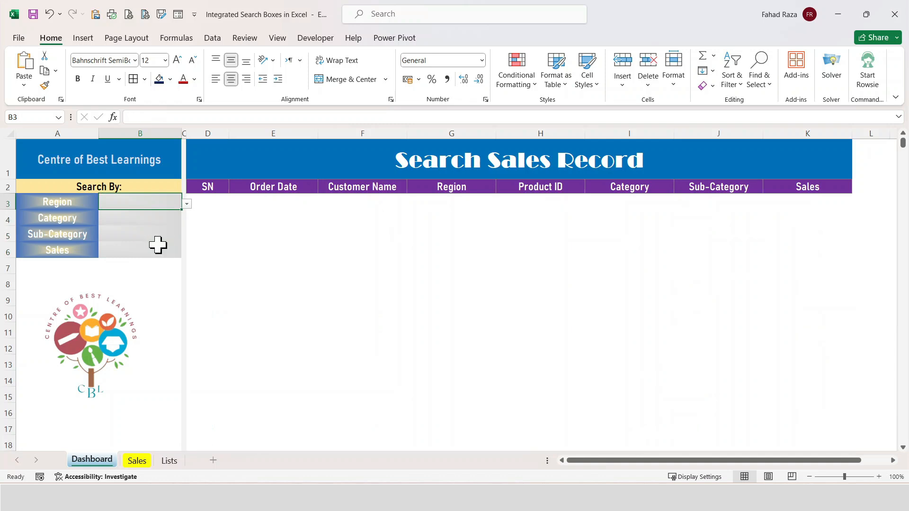
Edit the FILTER formula in D3 so the sales criterion compares Sales!H2:H10000 with >= instead of an equals sign.
{"action": "key", "text": "Right"}
{"action": "key", "text": "Right"}
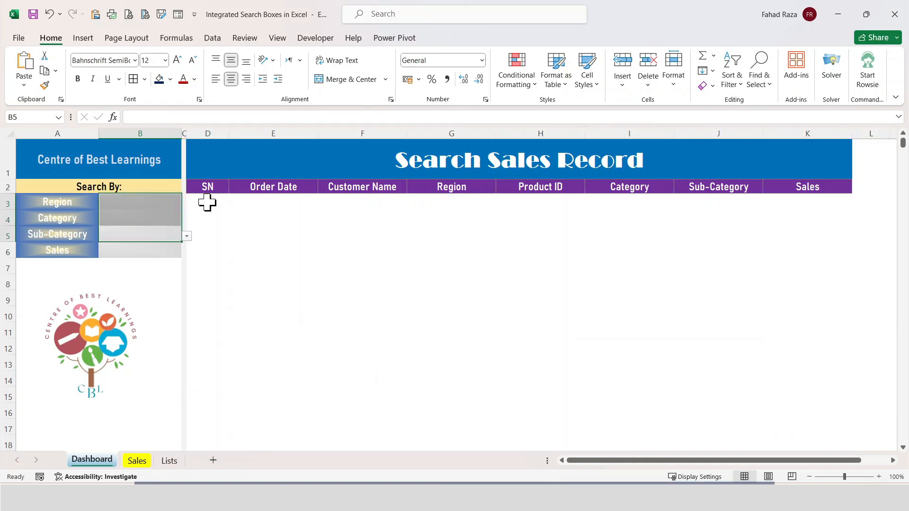
{"action": "double_click", "coordinate": [207, 202]}
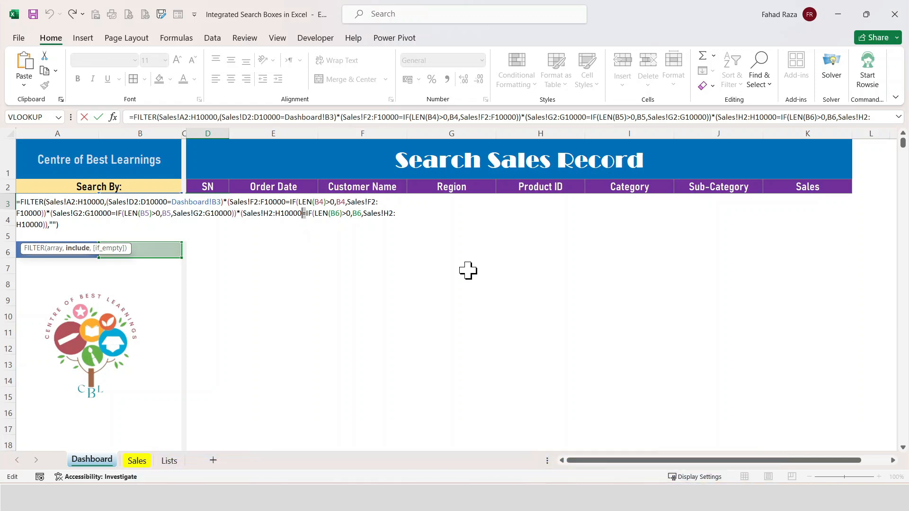
{"action": "type", "text": ">"}
{"action": "key", "text": "Return"}
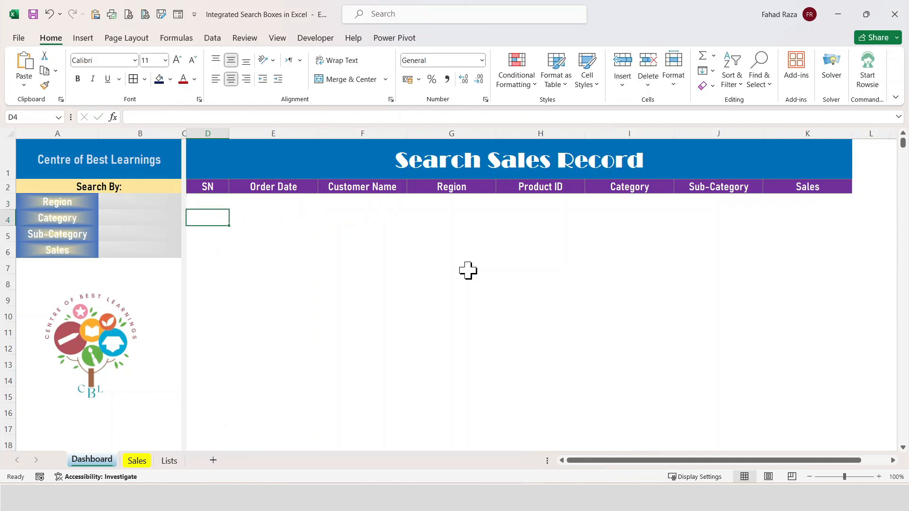
{"action": "key", "text": "Up"}
{"action": "key", "text": "Left"}
{"action": "key", "text": "Left"}
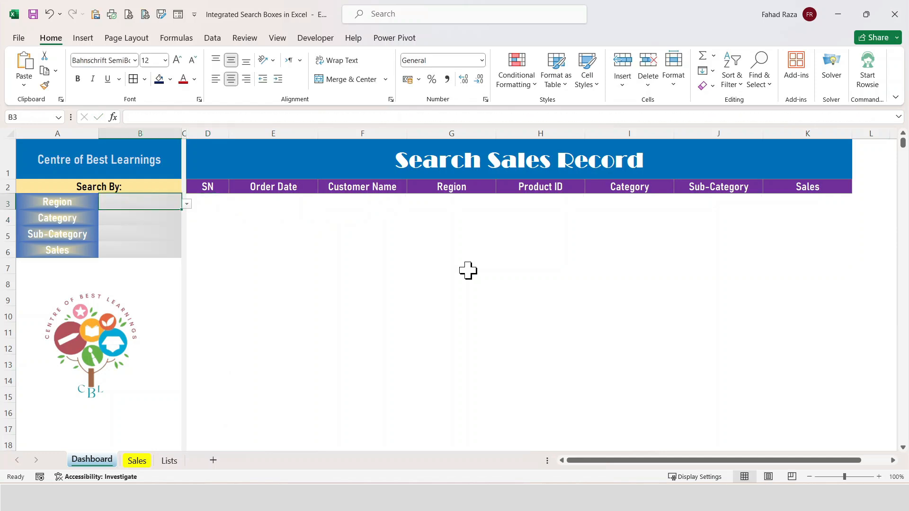
{"action": "left_click", "coordinate": [187, 204]}
{"action": "left_click", "coordinate": [157, 228]}
{"action": "left_click", "coordinate": [171, 216]}
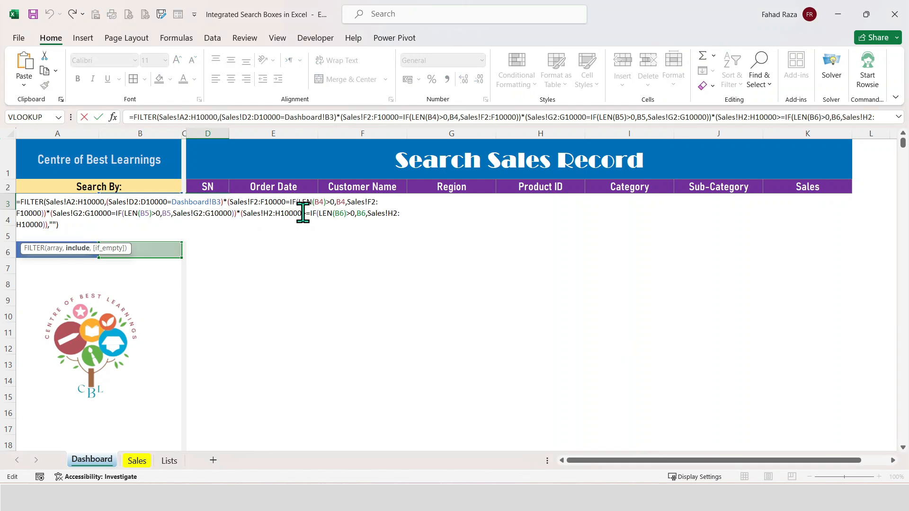
{"action": "double_click", "coordinate": [303, 213]}
{"action": "key", "text": "Escape"}
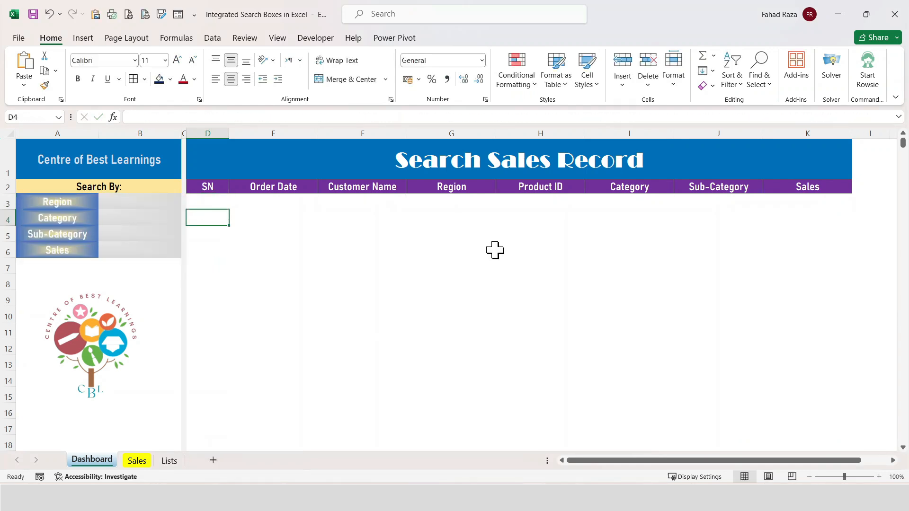
Insert > before the equals sign following Sales!H2:H10000 in D3's FILTER formula, making the sales criterion >=.
{"action": "key", "text": "F2"}
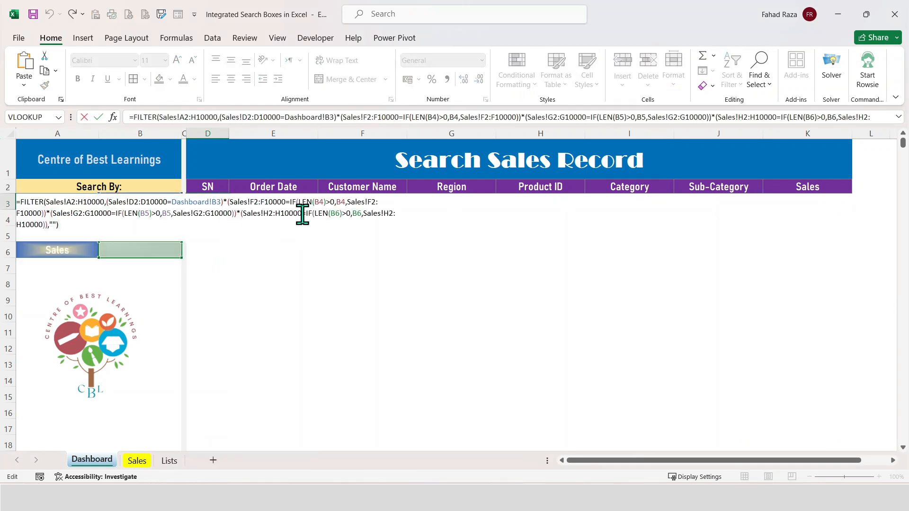
{"action": "left_click", "coordinate": [303, 214]}
{"action": "type", "text": ">"}
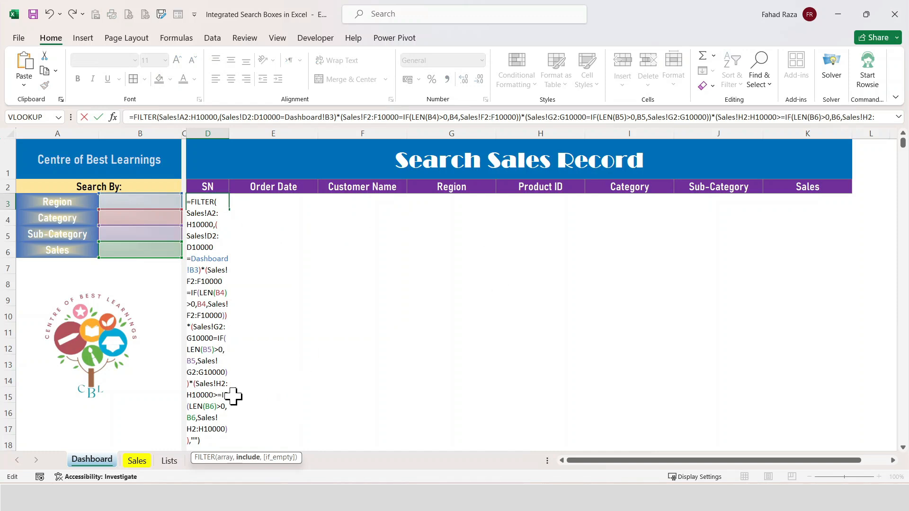
{"action": "key", "text": "Return"}
Test the updated formula by choosing East as the Region and Furniture as the Category in the search boxes.
{"action": "key", "text": "Up"}
{"action": "key", "text": "Left"}
{"action": "key", "text": "Left"}
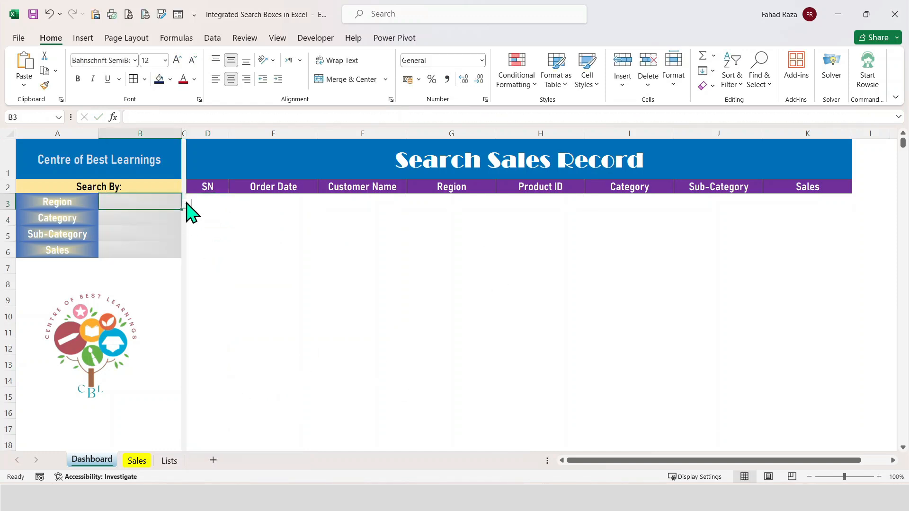
{"action": "left_click", "coordinate": [187, 204]}
{"action": "left_click", "coordinate": [188, 205]}
{"action": "left_click", "coordinate": [153, 213]}
{"action": "left_click", "coordinate": [187, 220]}
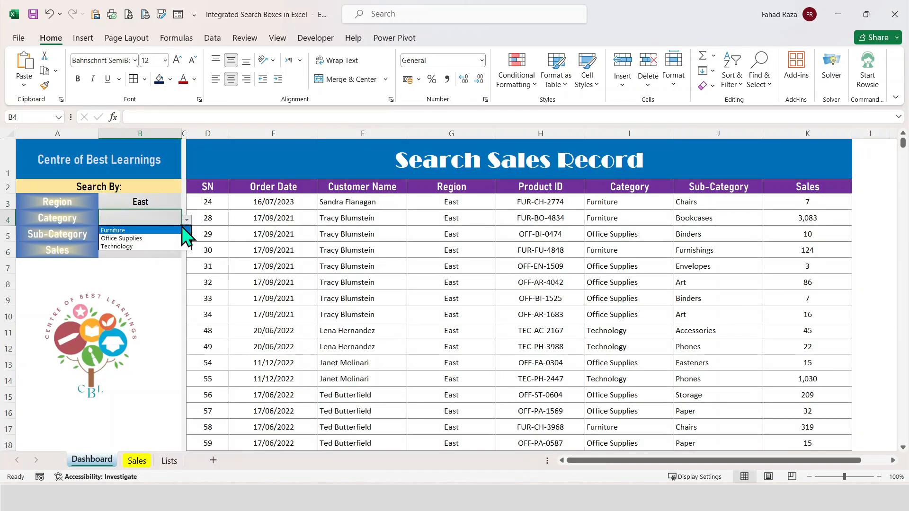
{"action": "left_click", "coordinate": [166, 230]}
Narrow the search by setting Sub-Category to Chairs and the minimum Sales value to 200.
{"action": "left_click", "coordinate": [161, 234]}
{"action": "left_click", "coordinate": [187, 236]}
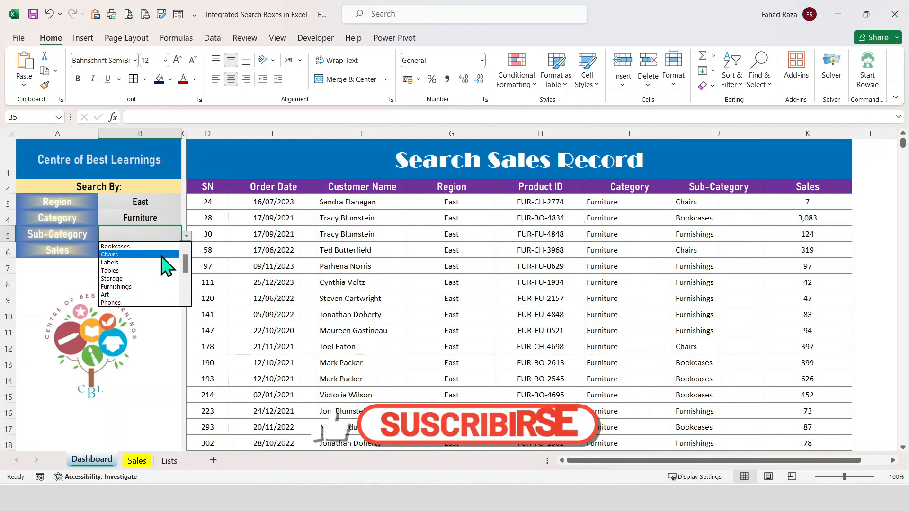
{"action": "left_click", "coordinate": [144, 254]}
{"action": "left_click", "coordinate": [152, 250]}
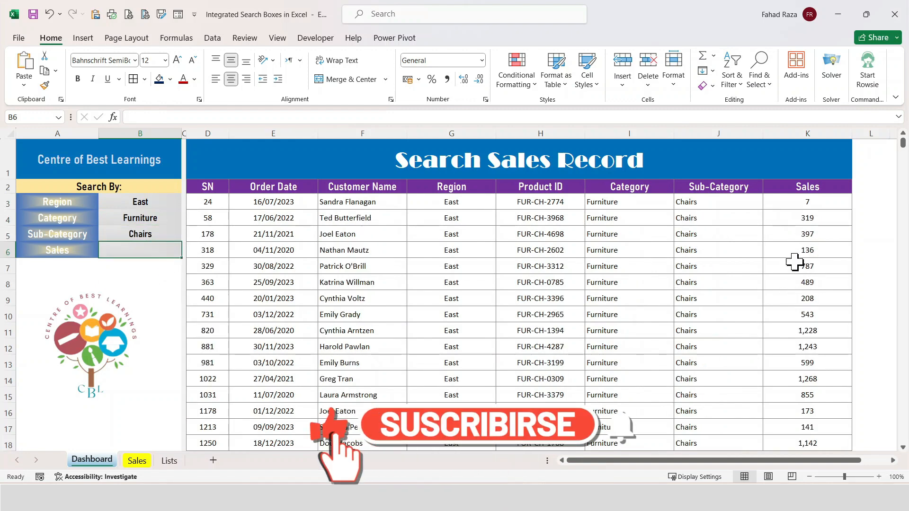
{"action": "type", "text": "200"}
{"action": "key", "text": "Return"}
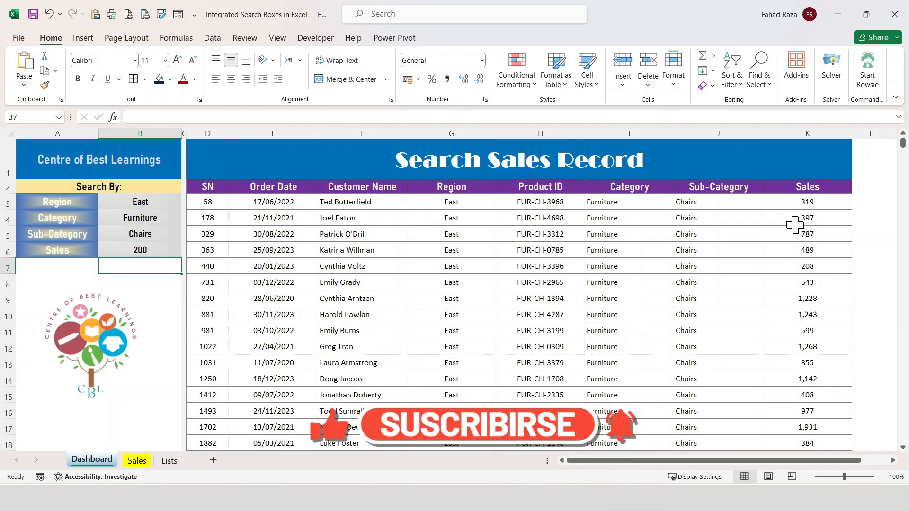
Set the minimum Sales value in search box B6 to 300.
{"action": "left_click", "coordinate": [166, 251]}
{"action": "type", "text": "300"}
{"action": "key", "text": "Return"}
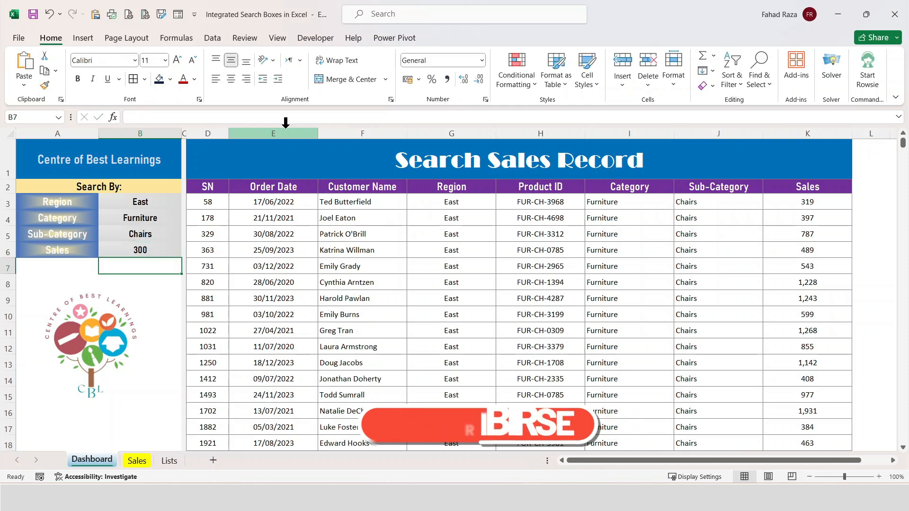
Switch the search to Region West and Category Office Supplies.
{"action": "left_click", "coordinate": [168, 205]}
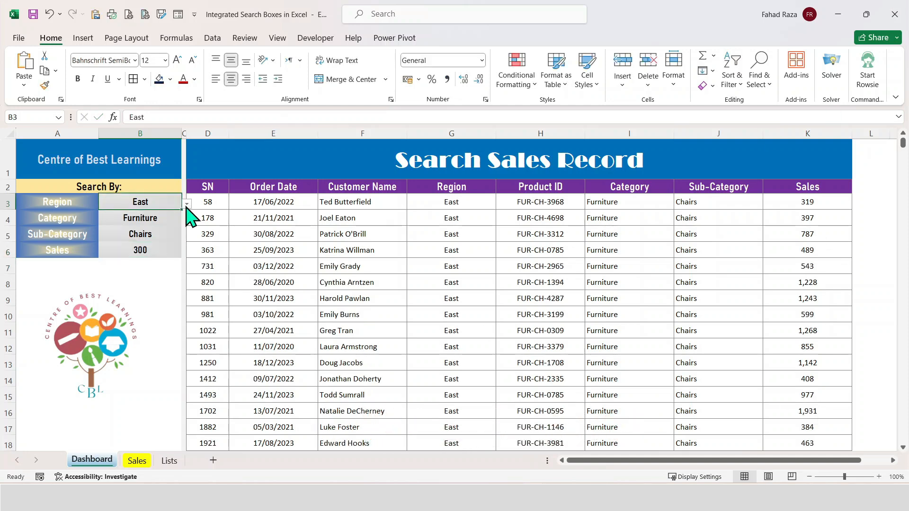
{"action": "left_click", "coordinate": [187, 203]}
{"action": "left_click", "coordinate": [138, 222]}
{"action": "left_click", "coordinate": [138, 222]}
{"action": "left_click", "coordinate": [187, 219]}
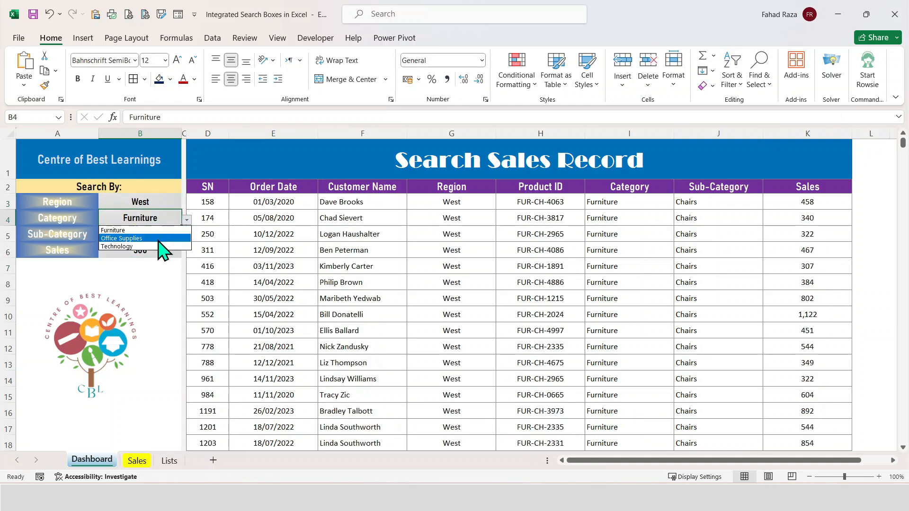
{"action": "left_click", "coordinate": [142, 239]}
Set the Sub-Category search box to Binders and select the Sales search box in B6.
{"action": "left_click", "coordinate": [156, 234]}
{"action": "left_click", "coordinate": [187, 236]}
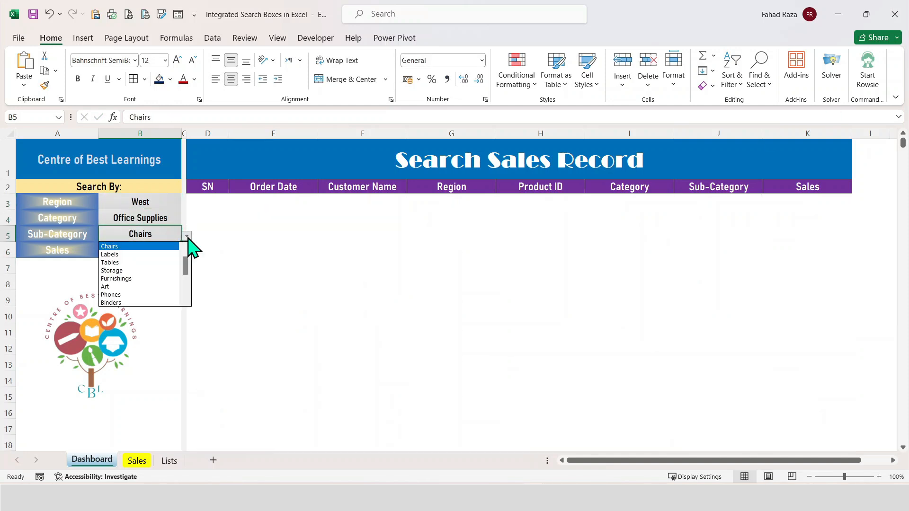
{"action": "left_click", "coordinate": [122, 303]}
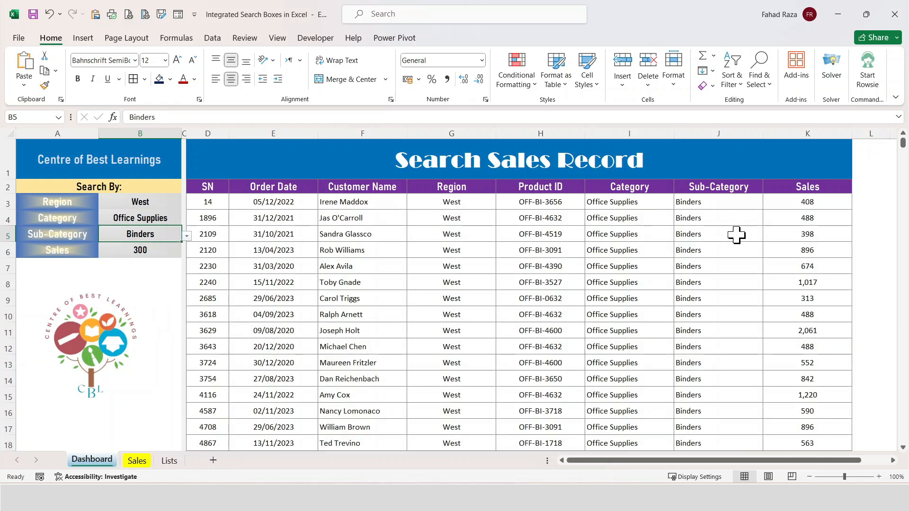
{"action": "left_click", "coordinate": [154, 252]}
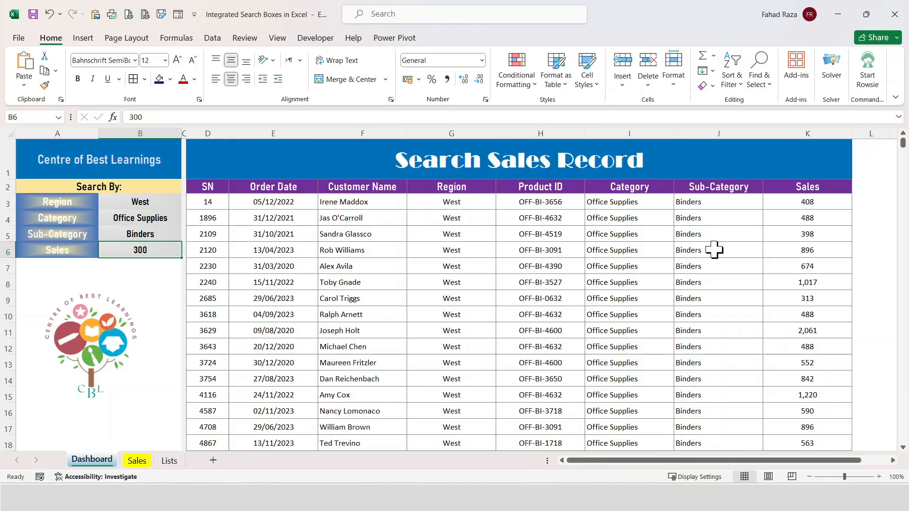